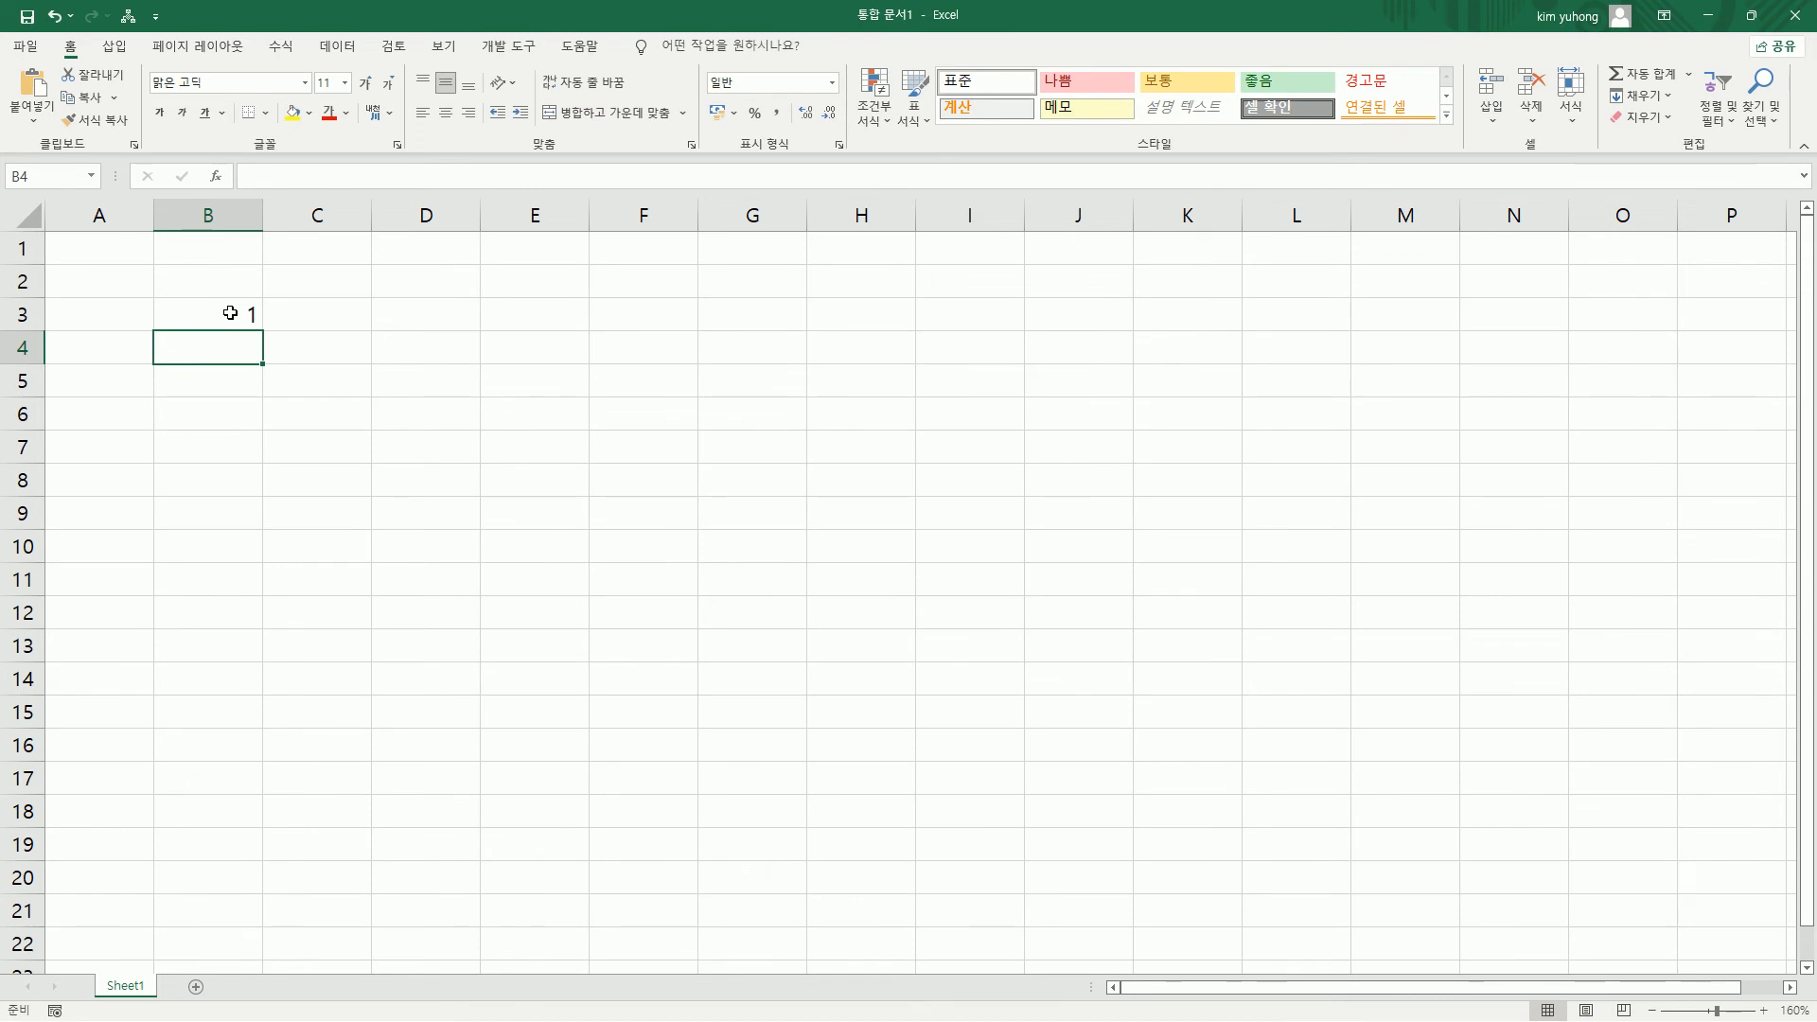
# - Enter 2 in cell B4 and 3 in cell B5, below the 1 in B3
pyautogui.write('2')
pyautogui.press('Return')
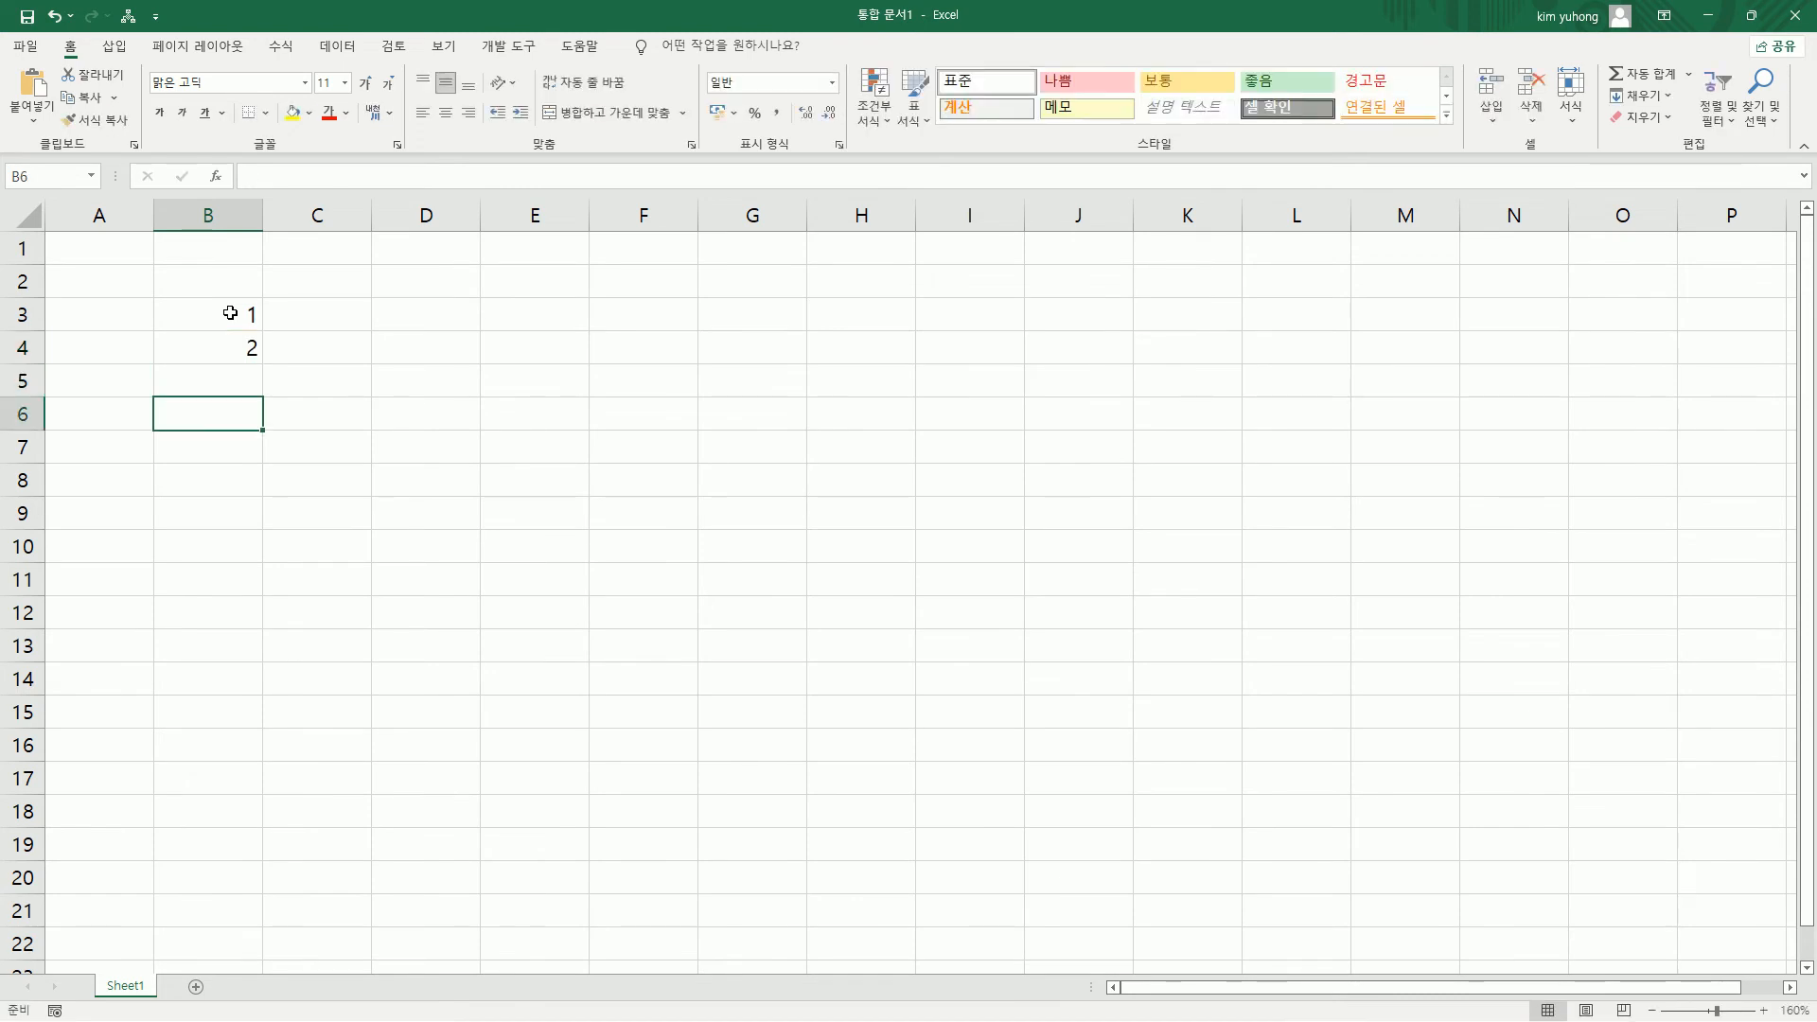
pyautogui.write('3')
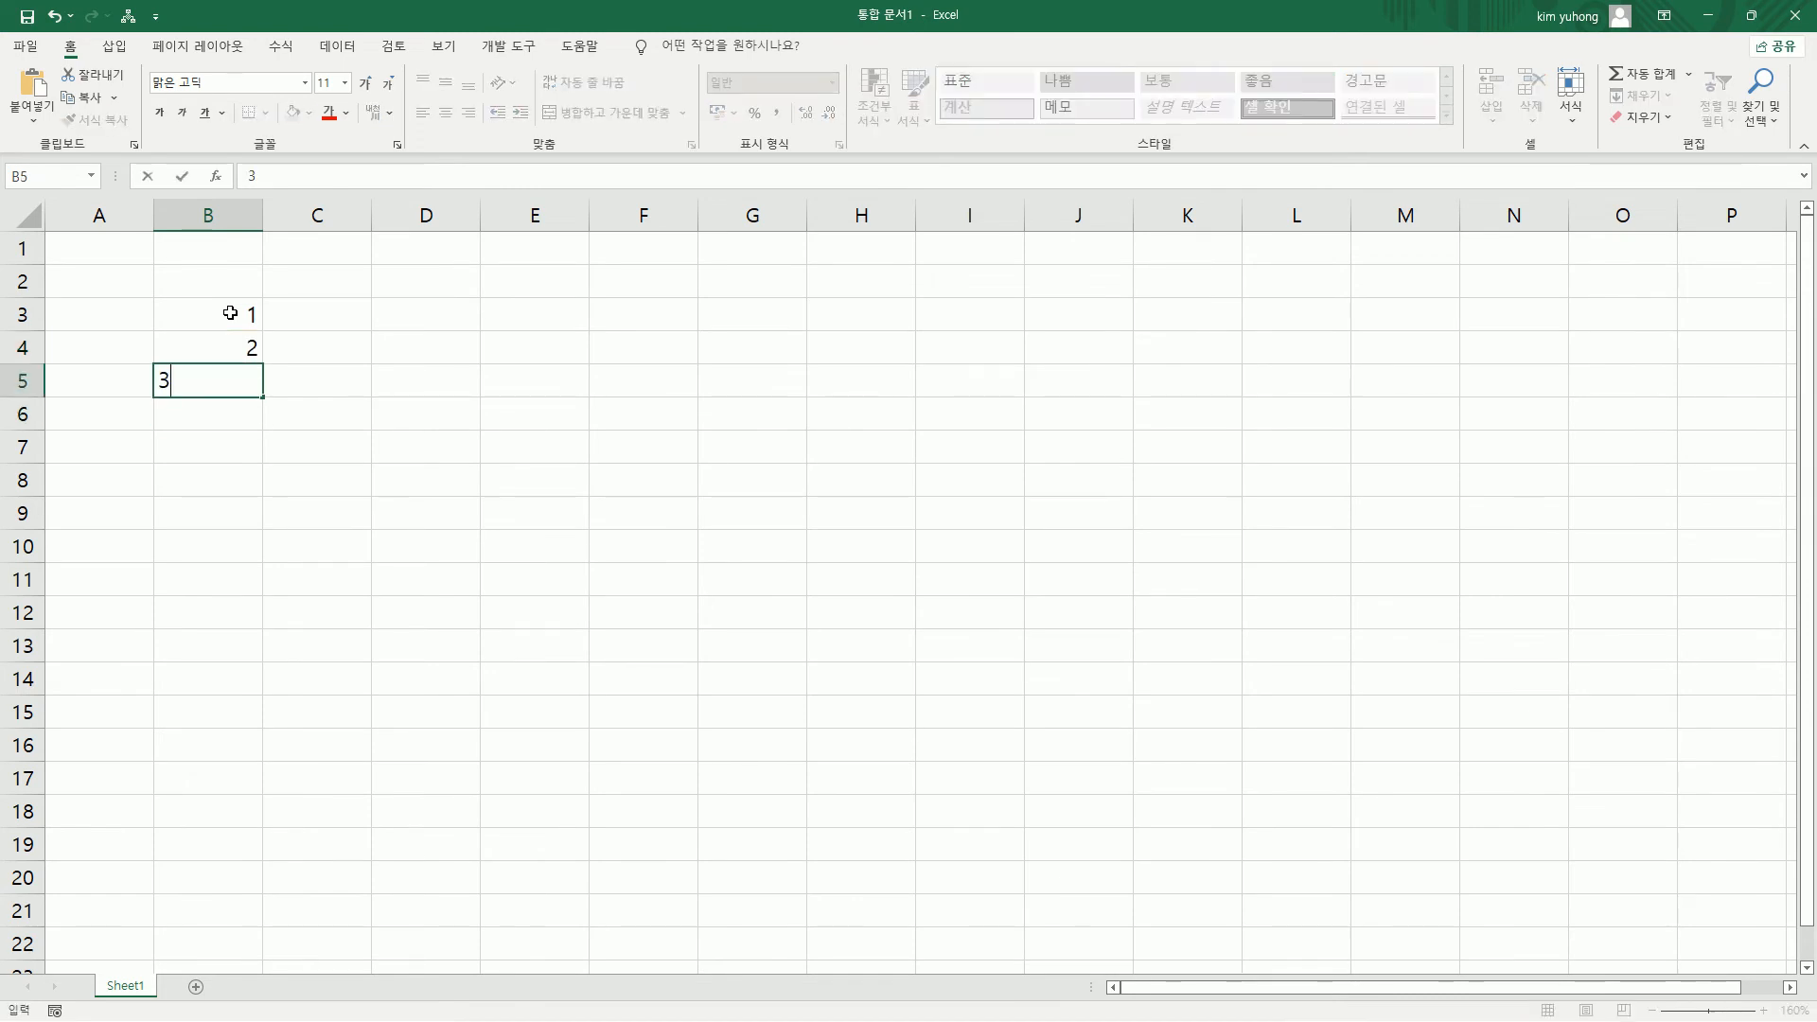
pyautogui.press('Return')
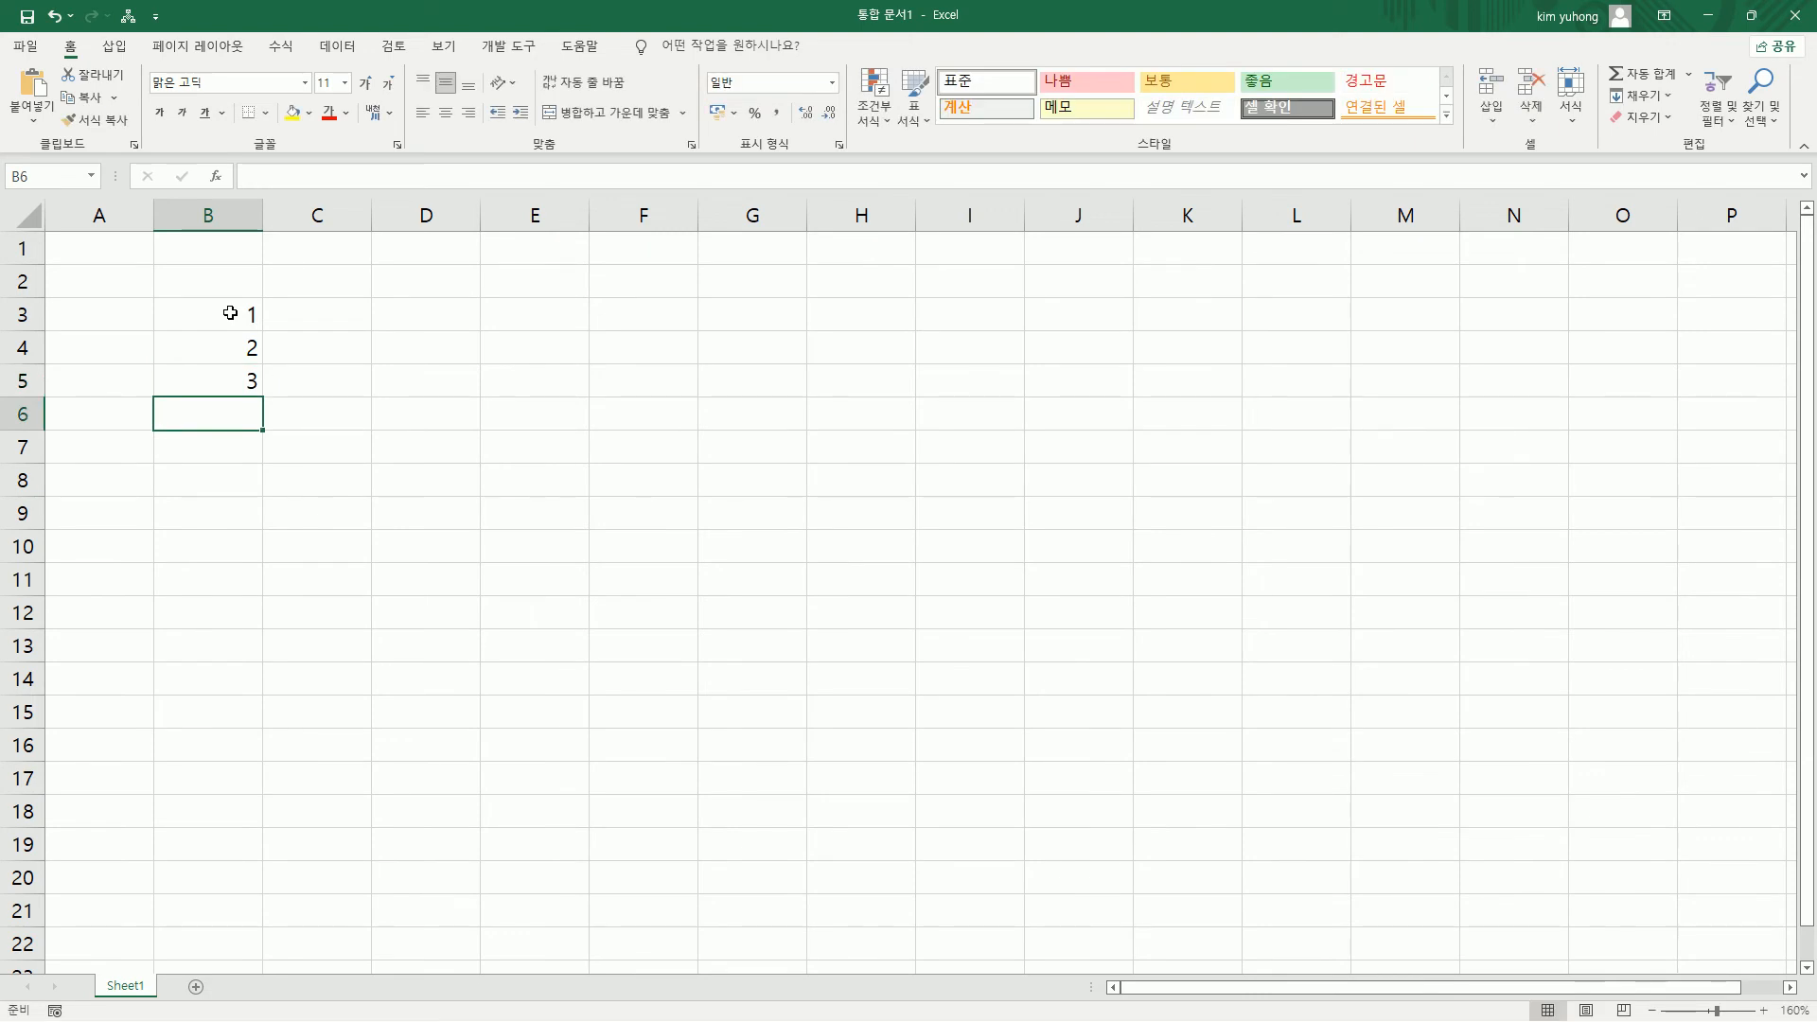
# - Enter a, b and c on three separate lines inside cell C3, keeping C3 selected
pyautogui.press('Up')
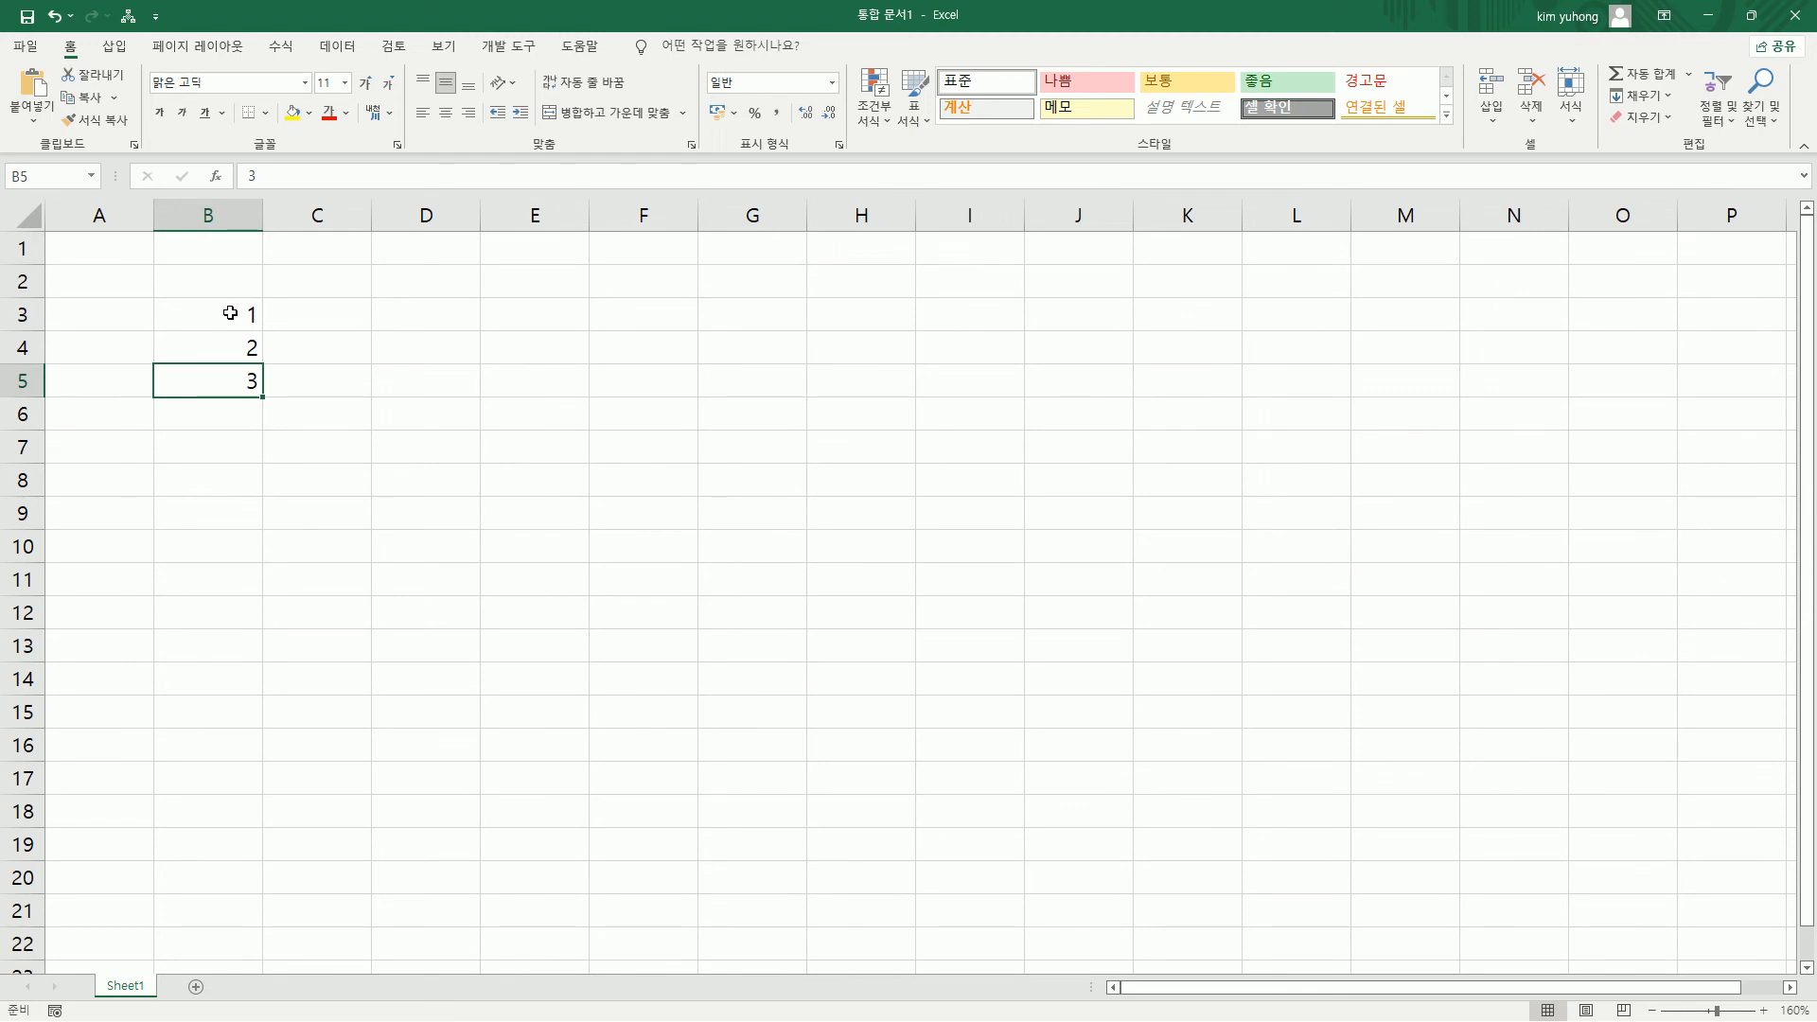
pyautogui.press('Up')
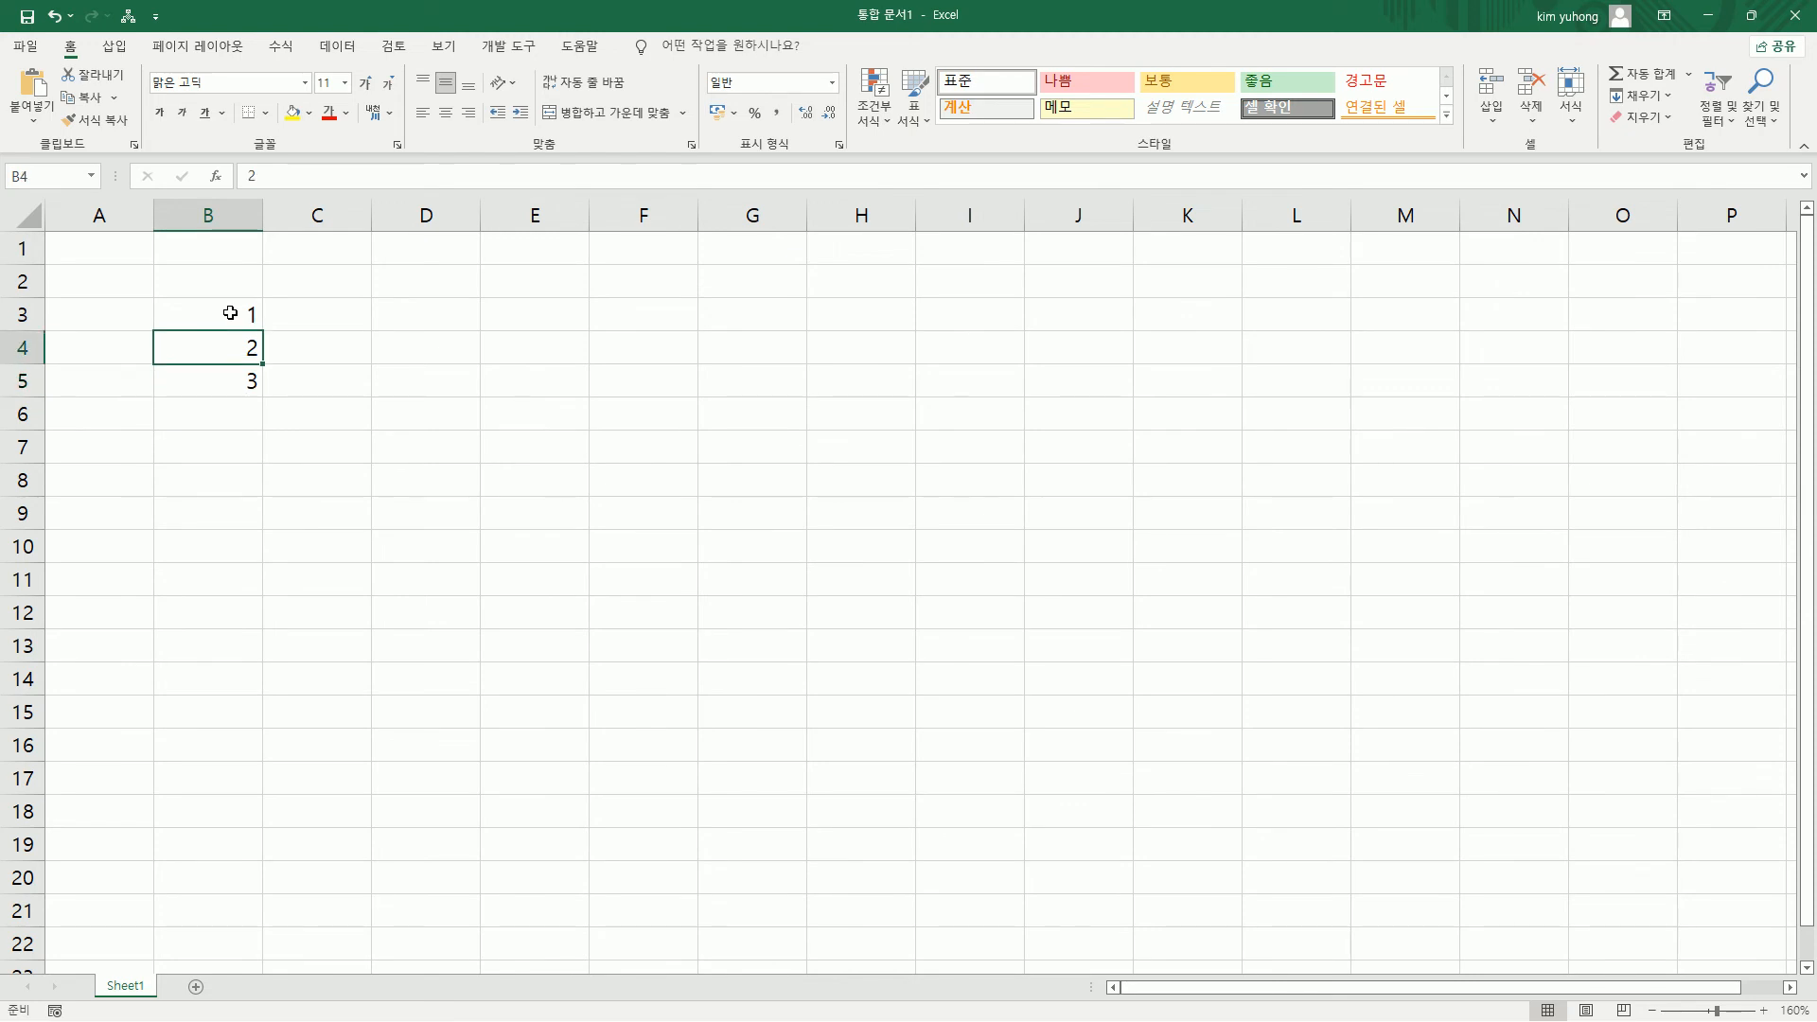
pyautogui.press('Up')
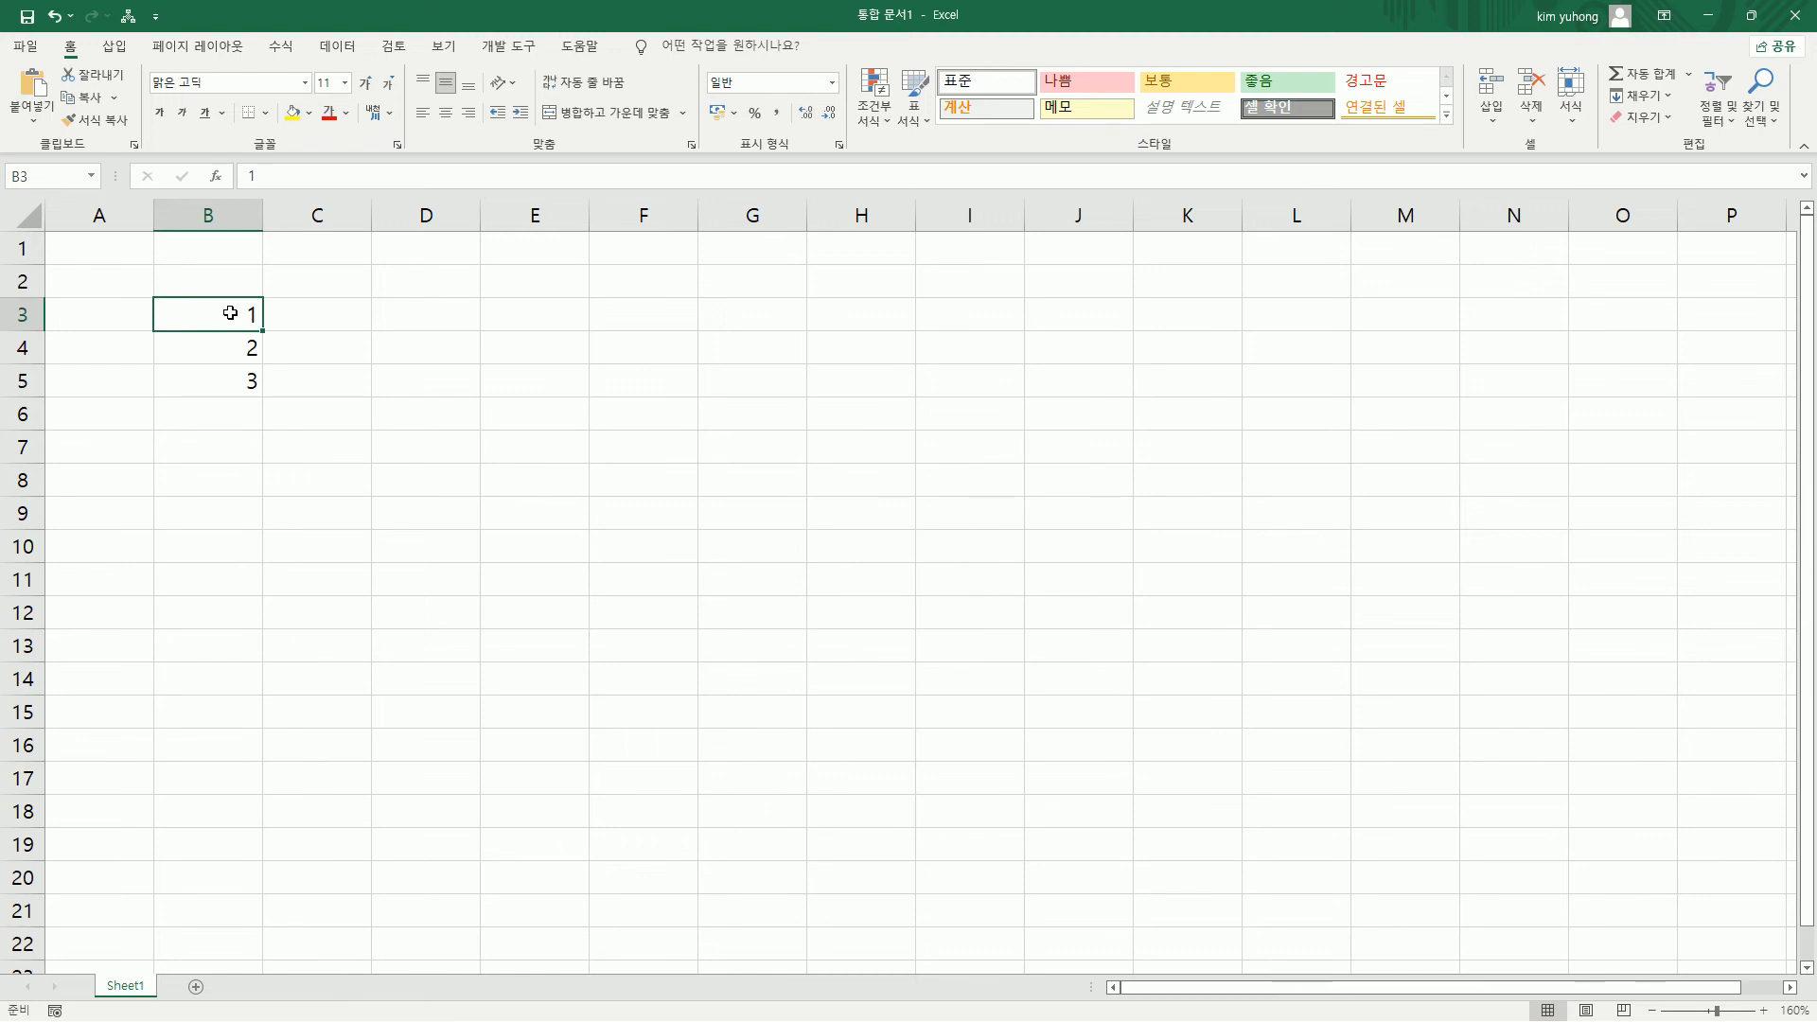
pyautogui.press('Right')
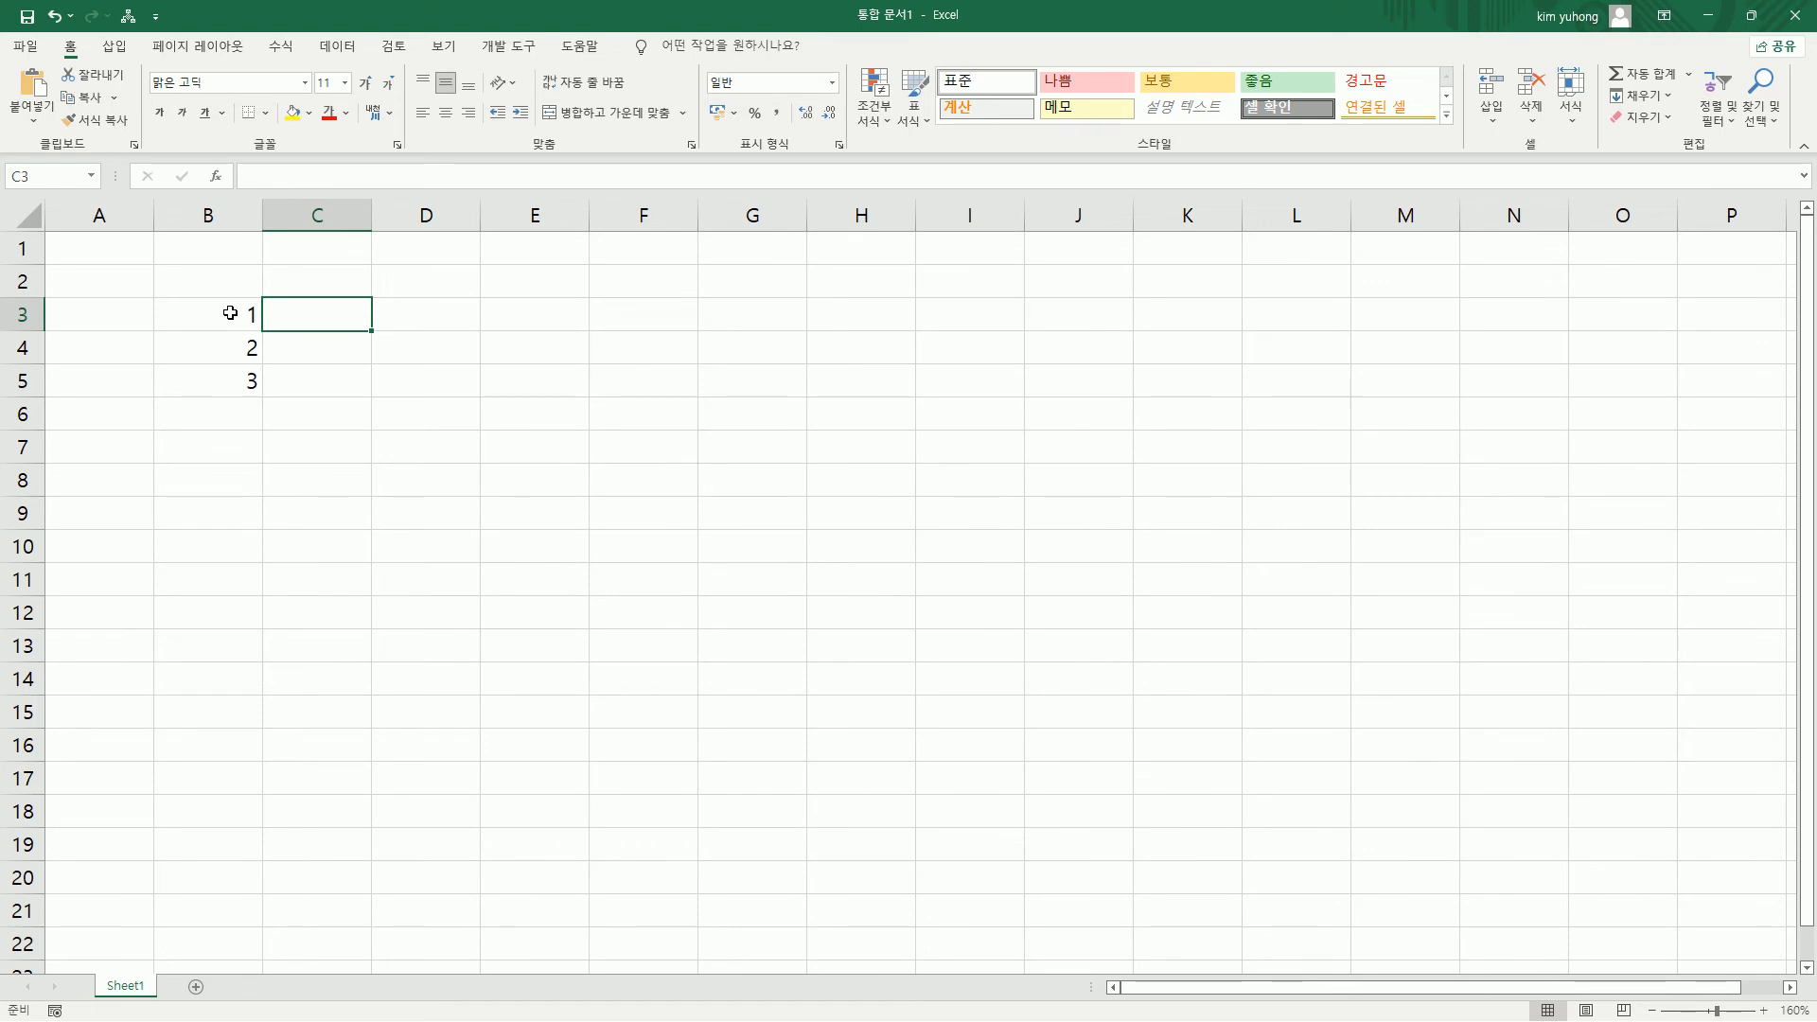
pyautogui.write('ㅁ')
pyautogui.press('BackSpace')
pyautogui.write('a')
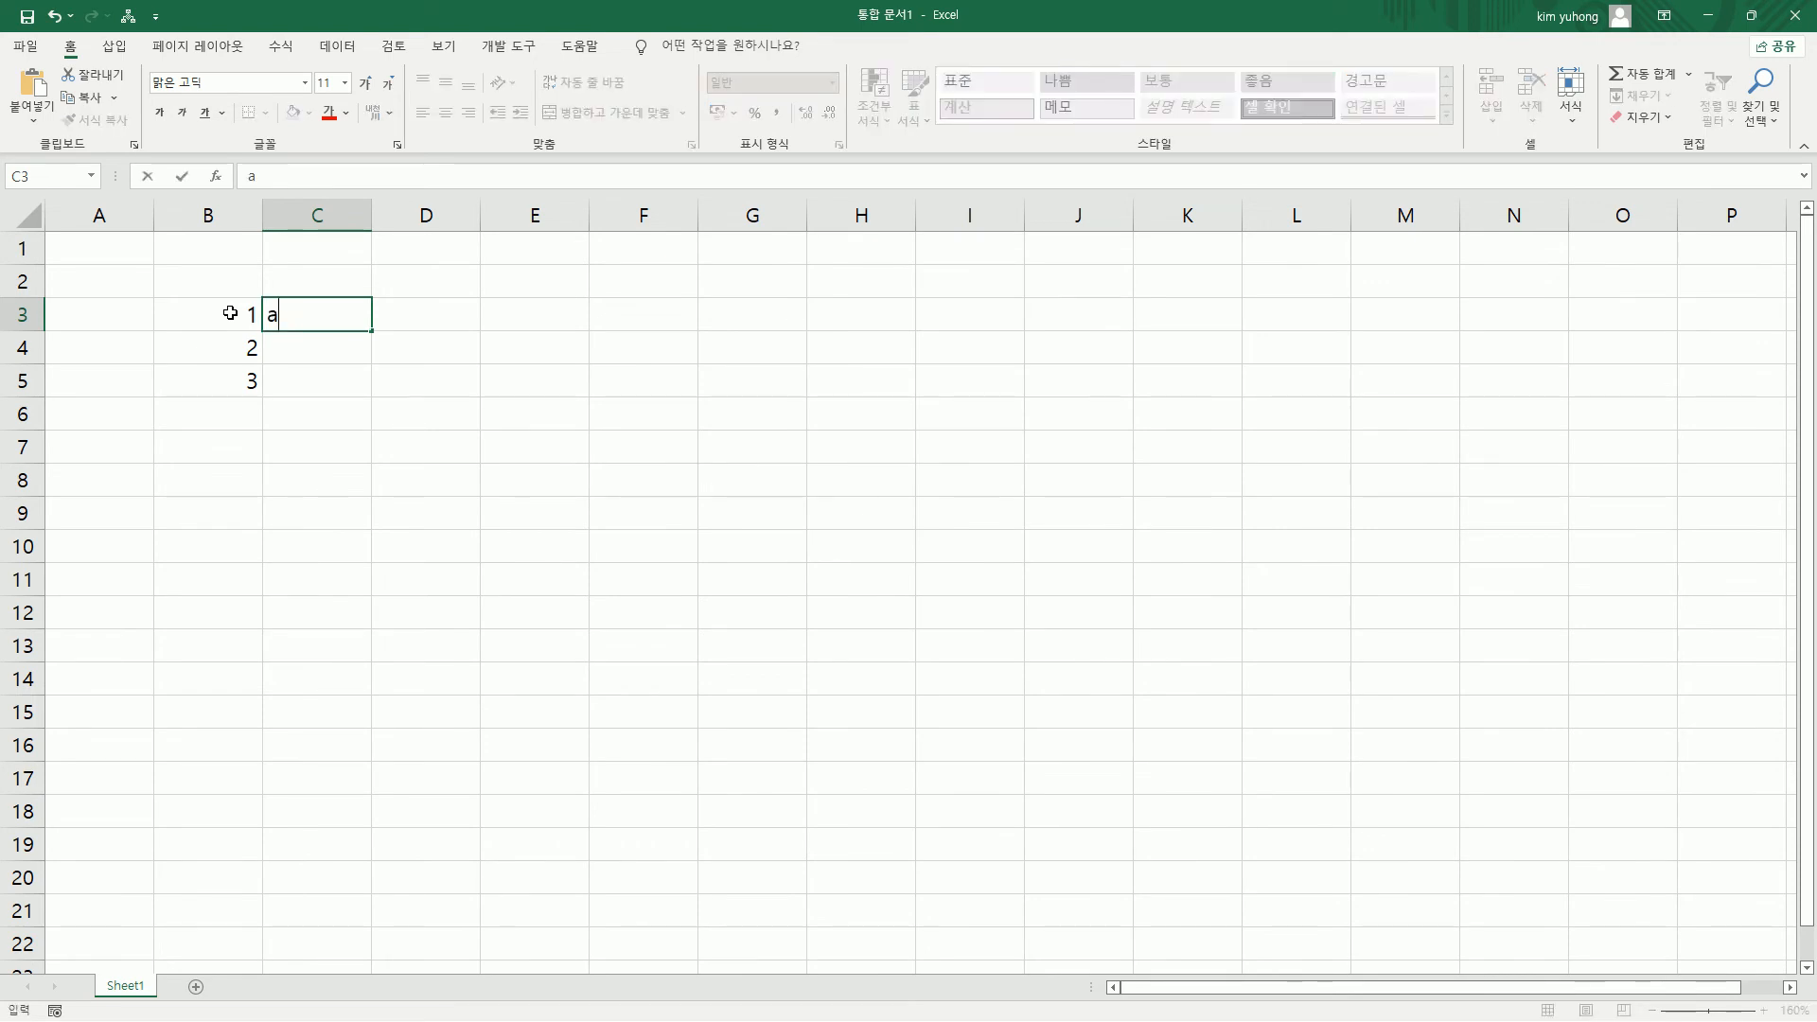
pyautogui.hotkey('alt', 'Return')
pyautogui.write('b')
pyautogui.hotkey('alt', 'Return')
pyautogui.write('c')
pyautogui.hotkey('ctrl', 'Return')
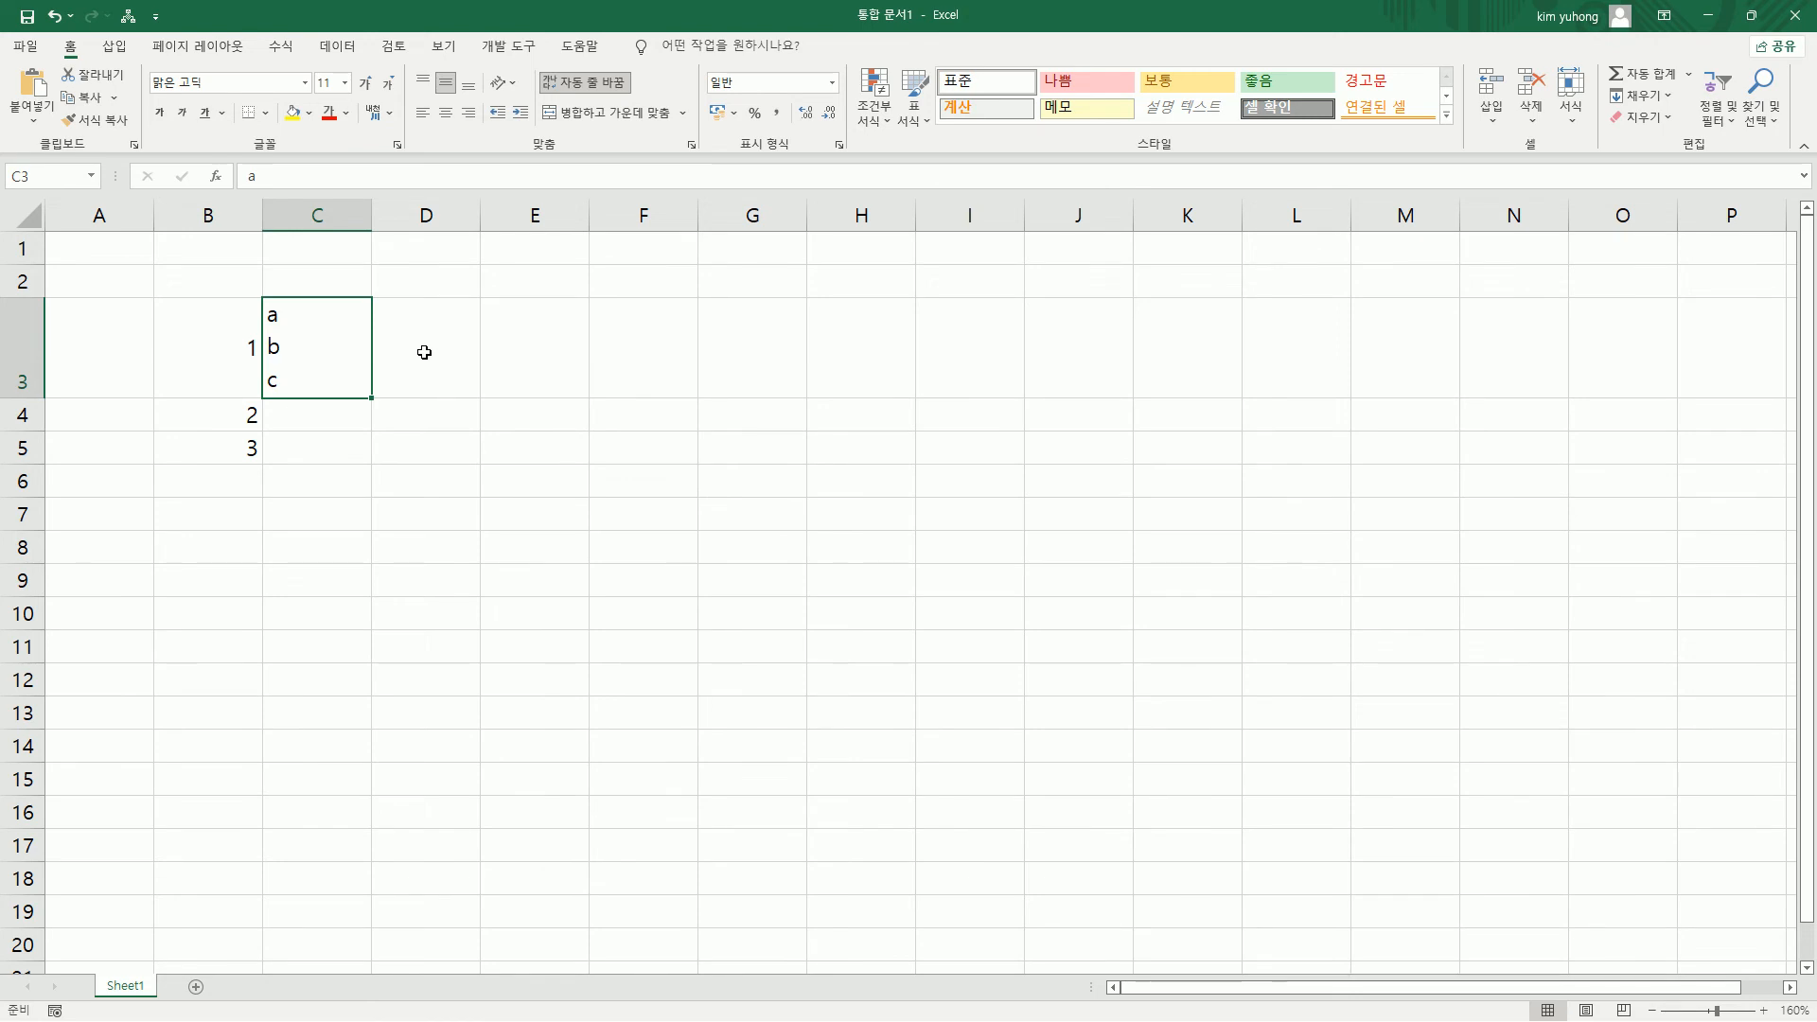
pyautogui.moveTo(328, 413)
pyautogui.mouseDown()
pyautogui.moveTo(451, 494)
pyautogui.moveTo(519, 498)
pyautogui.mouseUp()
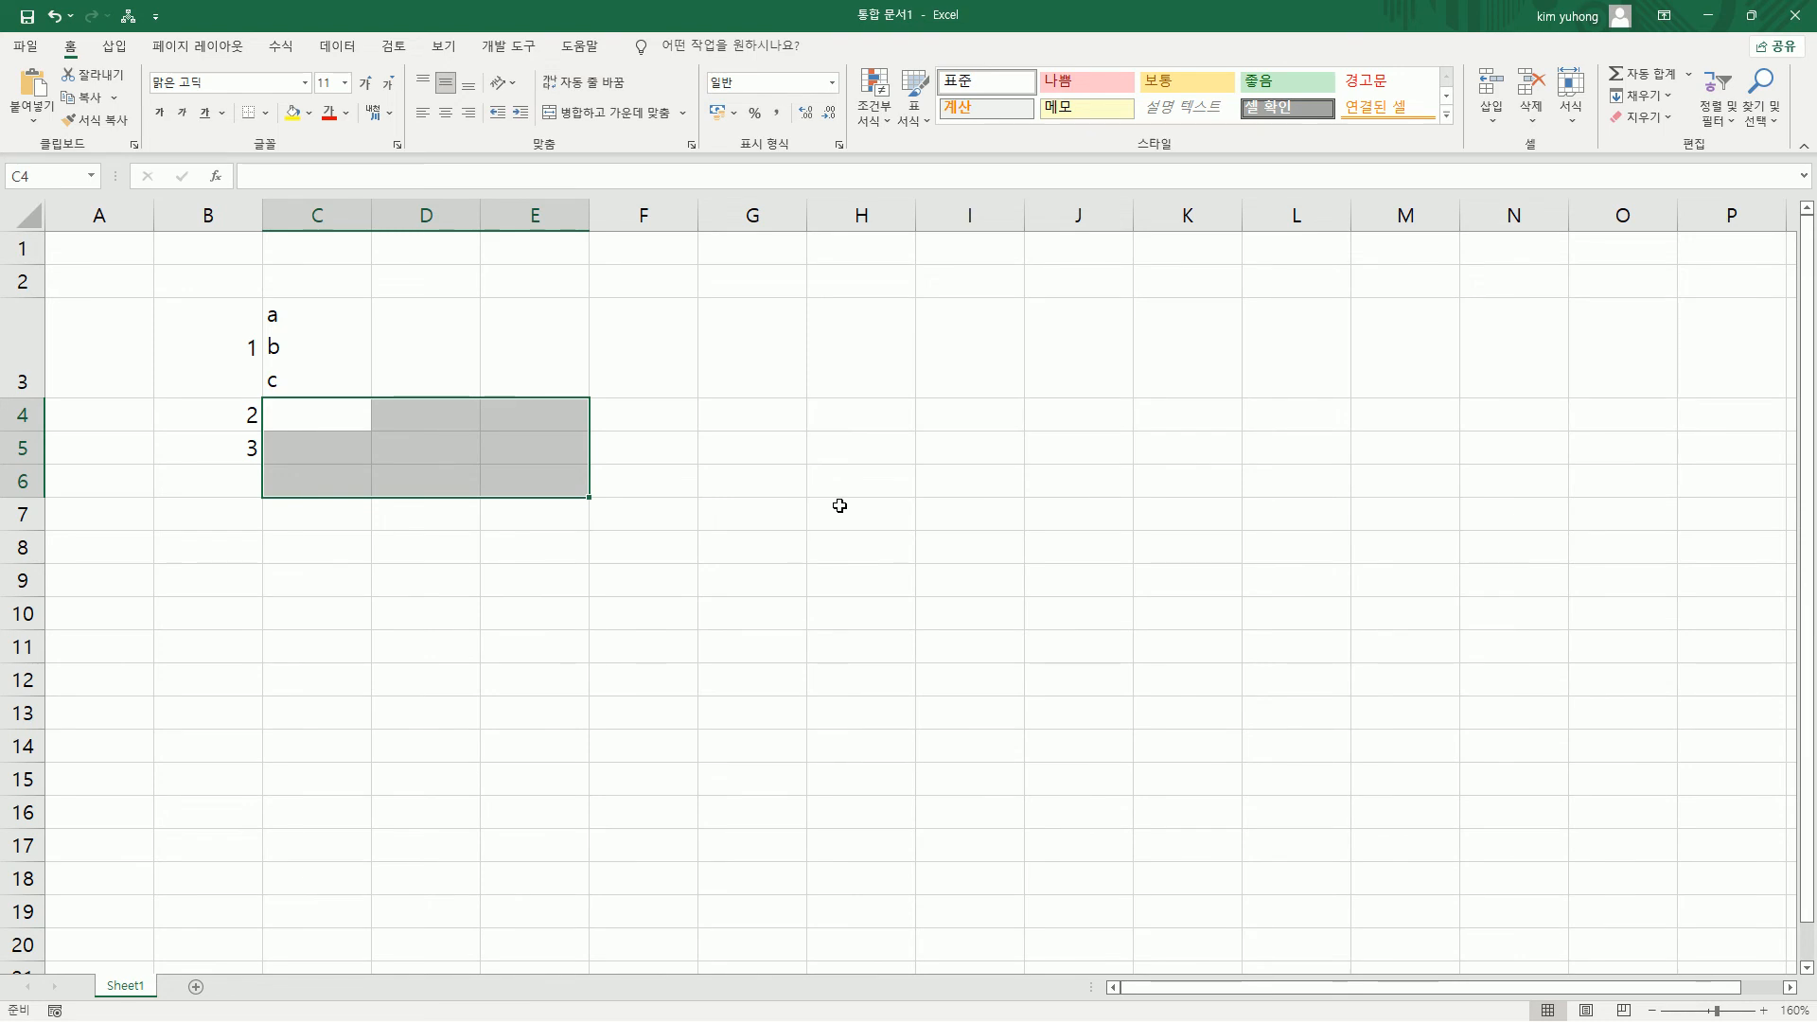
pyautogui.write('d')
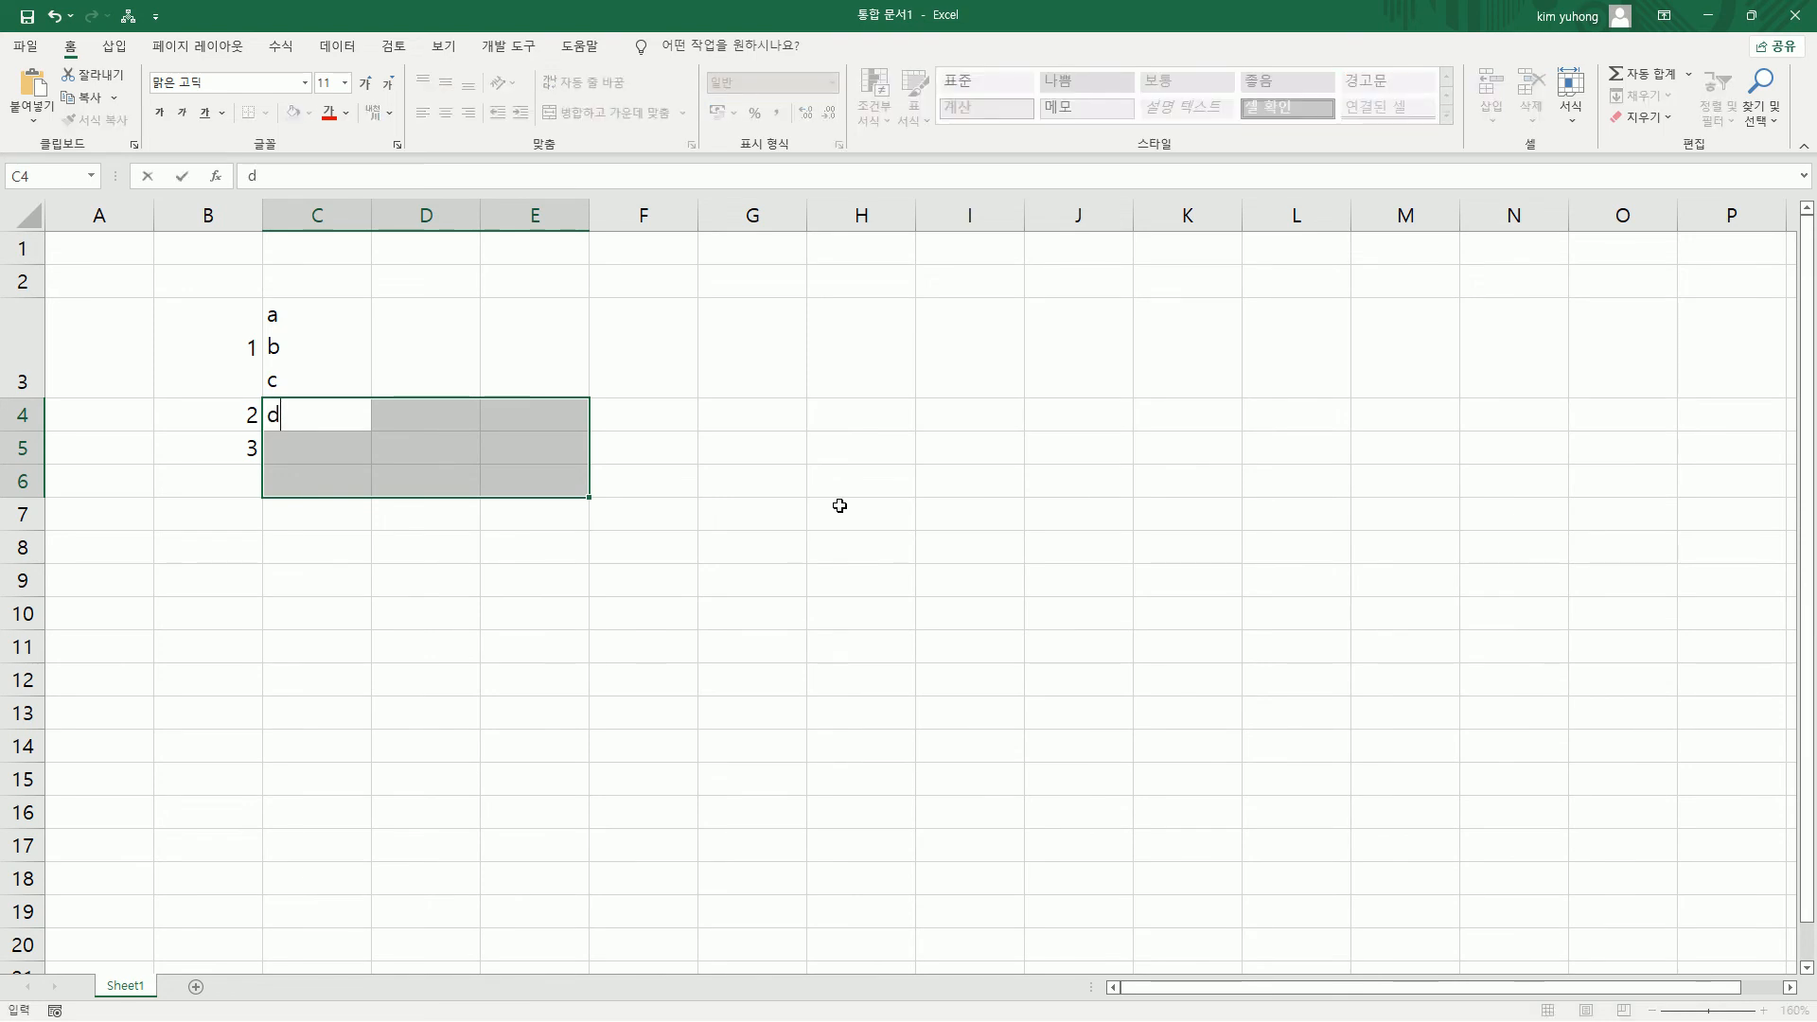
pyautogui.press('Return')
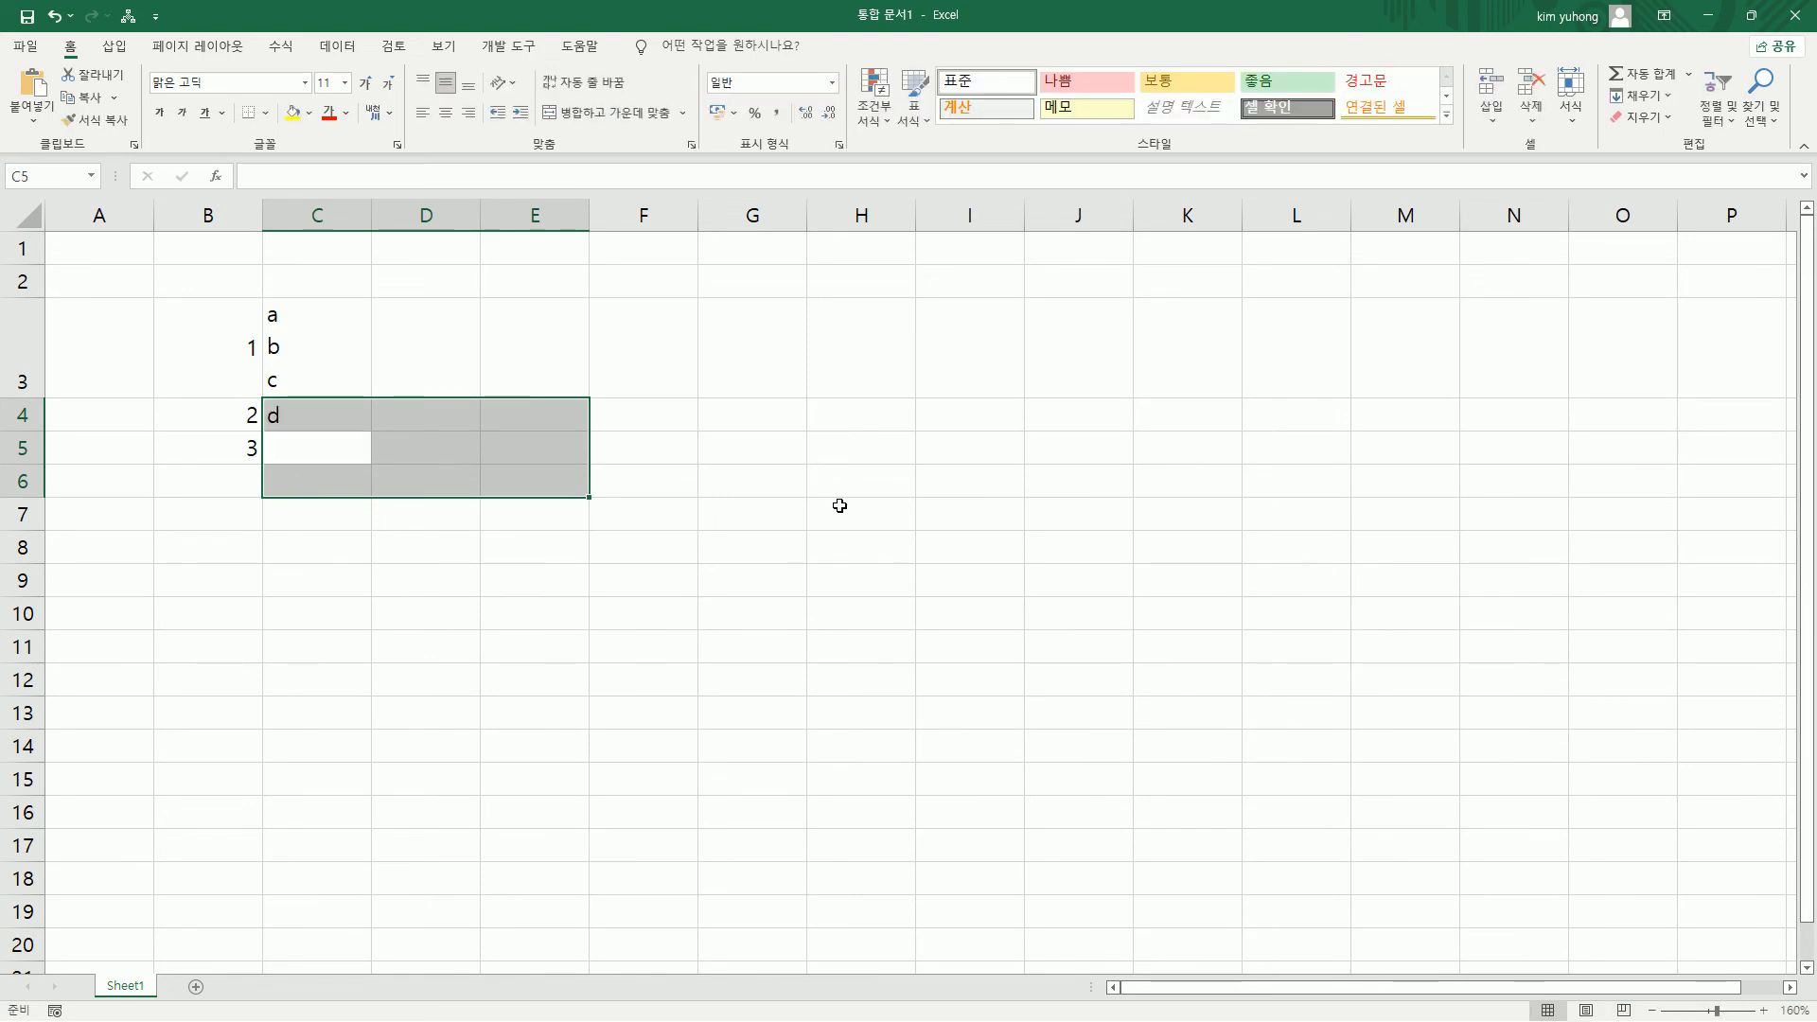
pyautogui.press('Up')
pyautogui.press('Delete')
# - Fill the whole range C4:E6 with d in a single entry
pyautogui.moveTo(364, 420); pyautogui.dragTo(531, 476)
pyautogui.write('d')
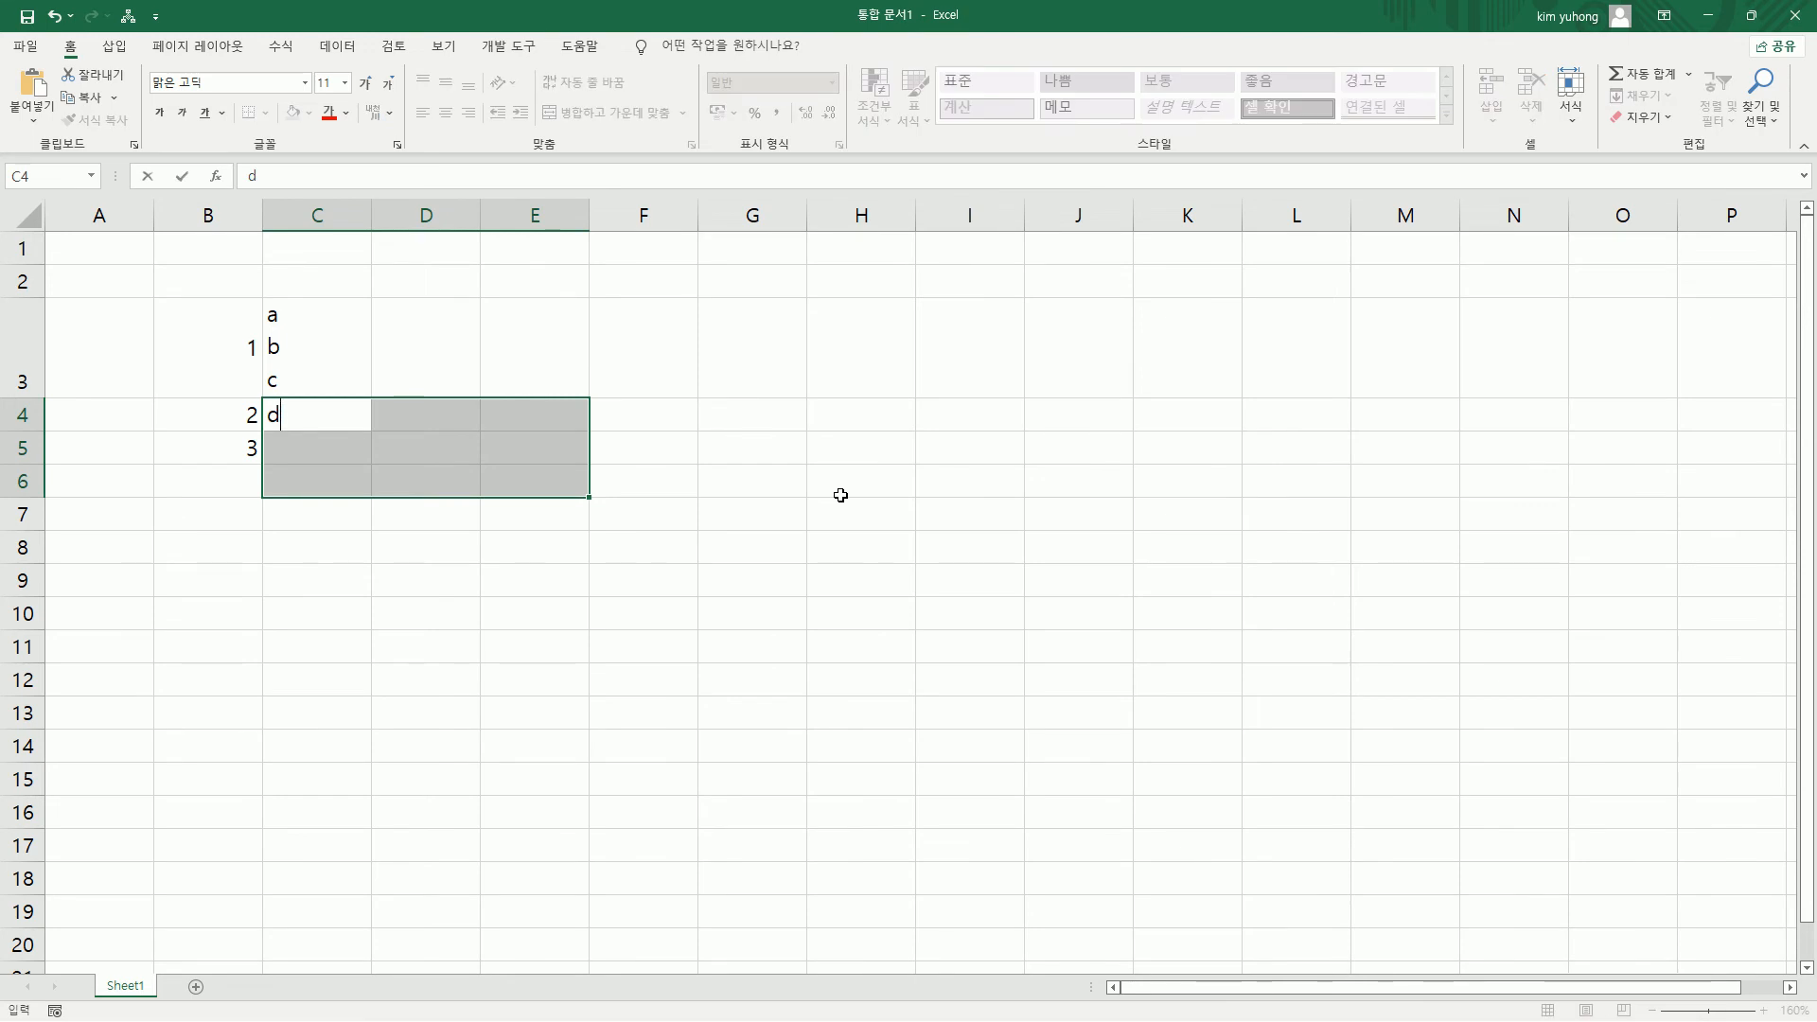
pyautogui.hotkey('ctrl', 'Return')
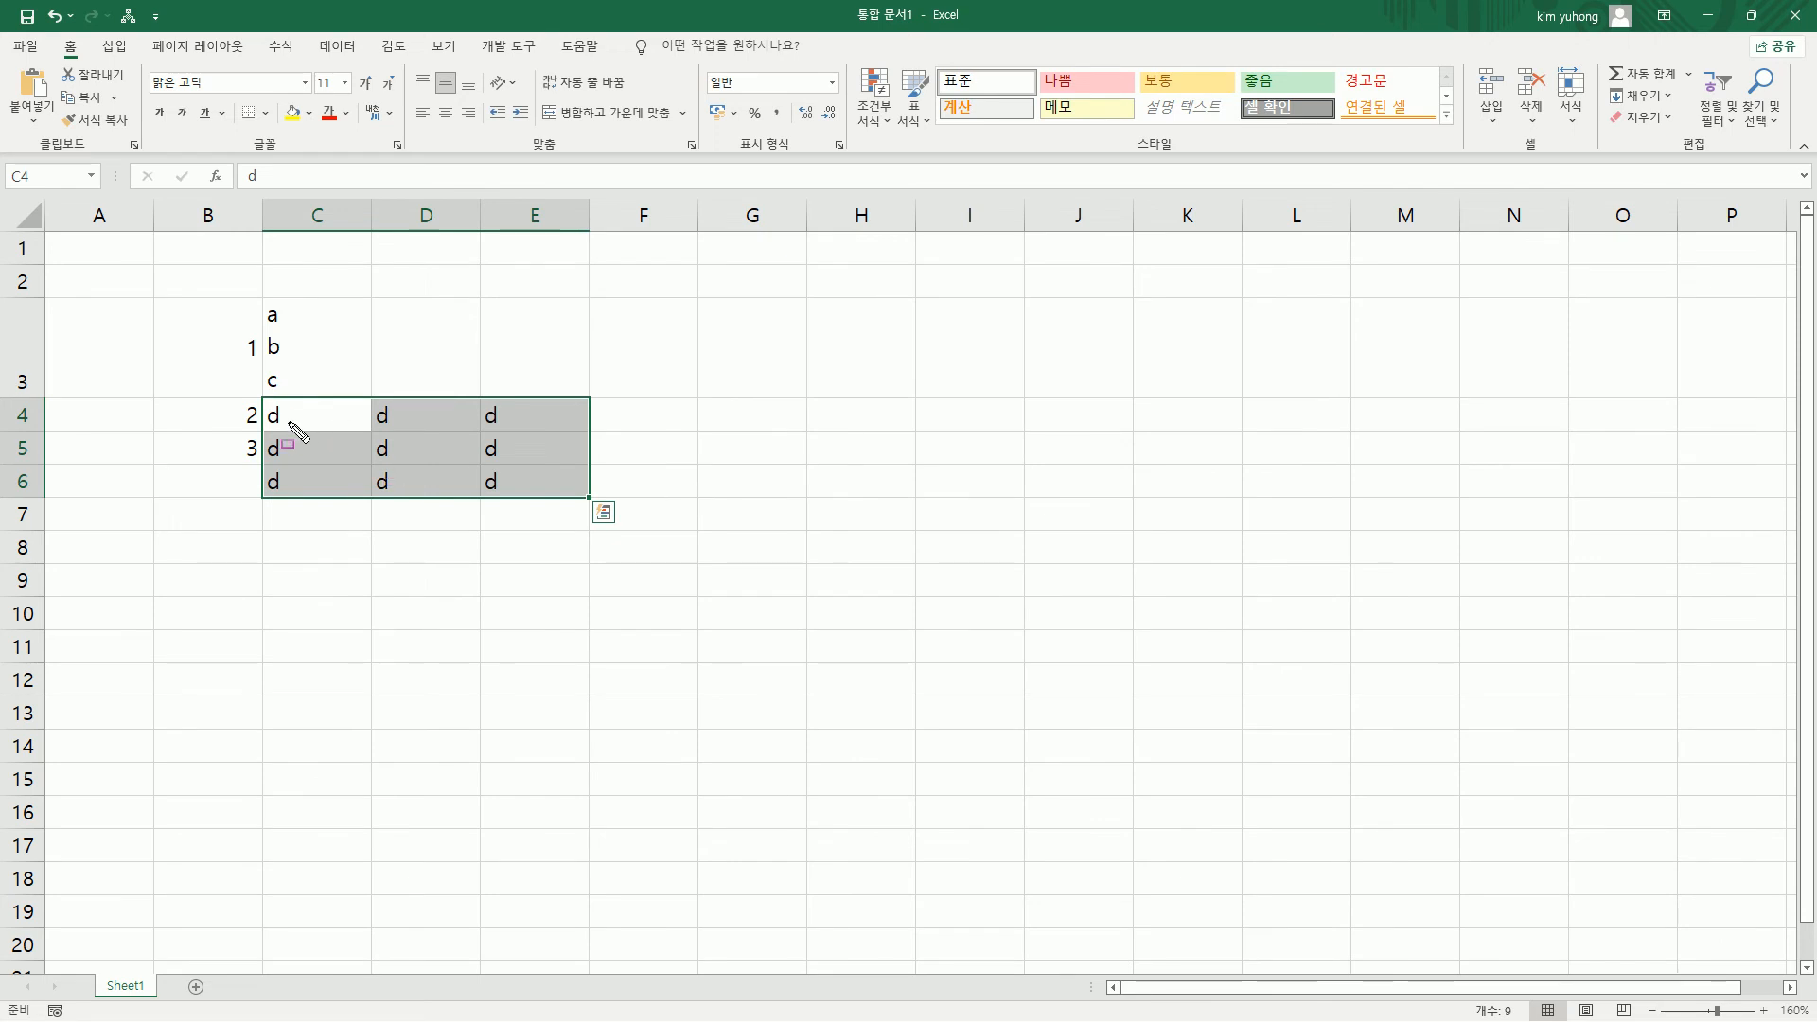
pyautogui.moveTo(260, 395)
pyautogui.mouseDown()
pyautogui.moveTo(479, 497)
pyautogui.moveTo(593, 500)
pyautogui.mouseUp()
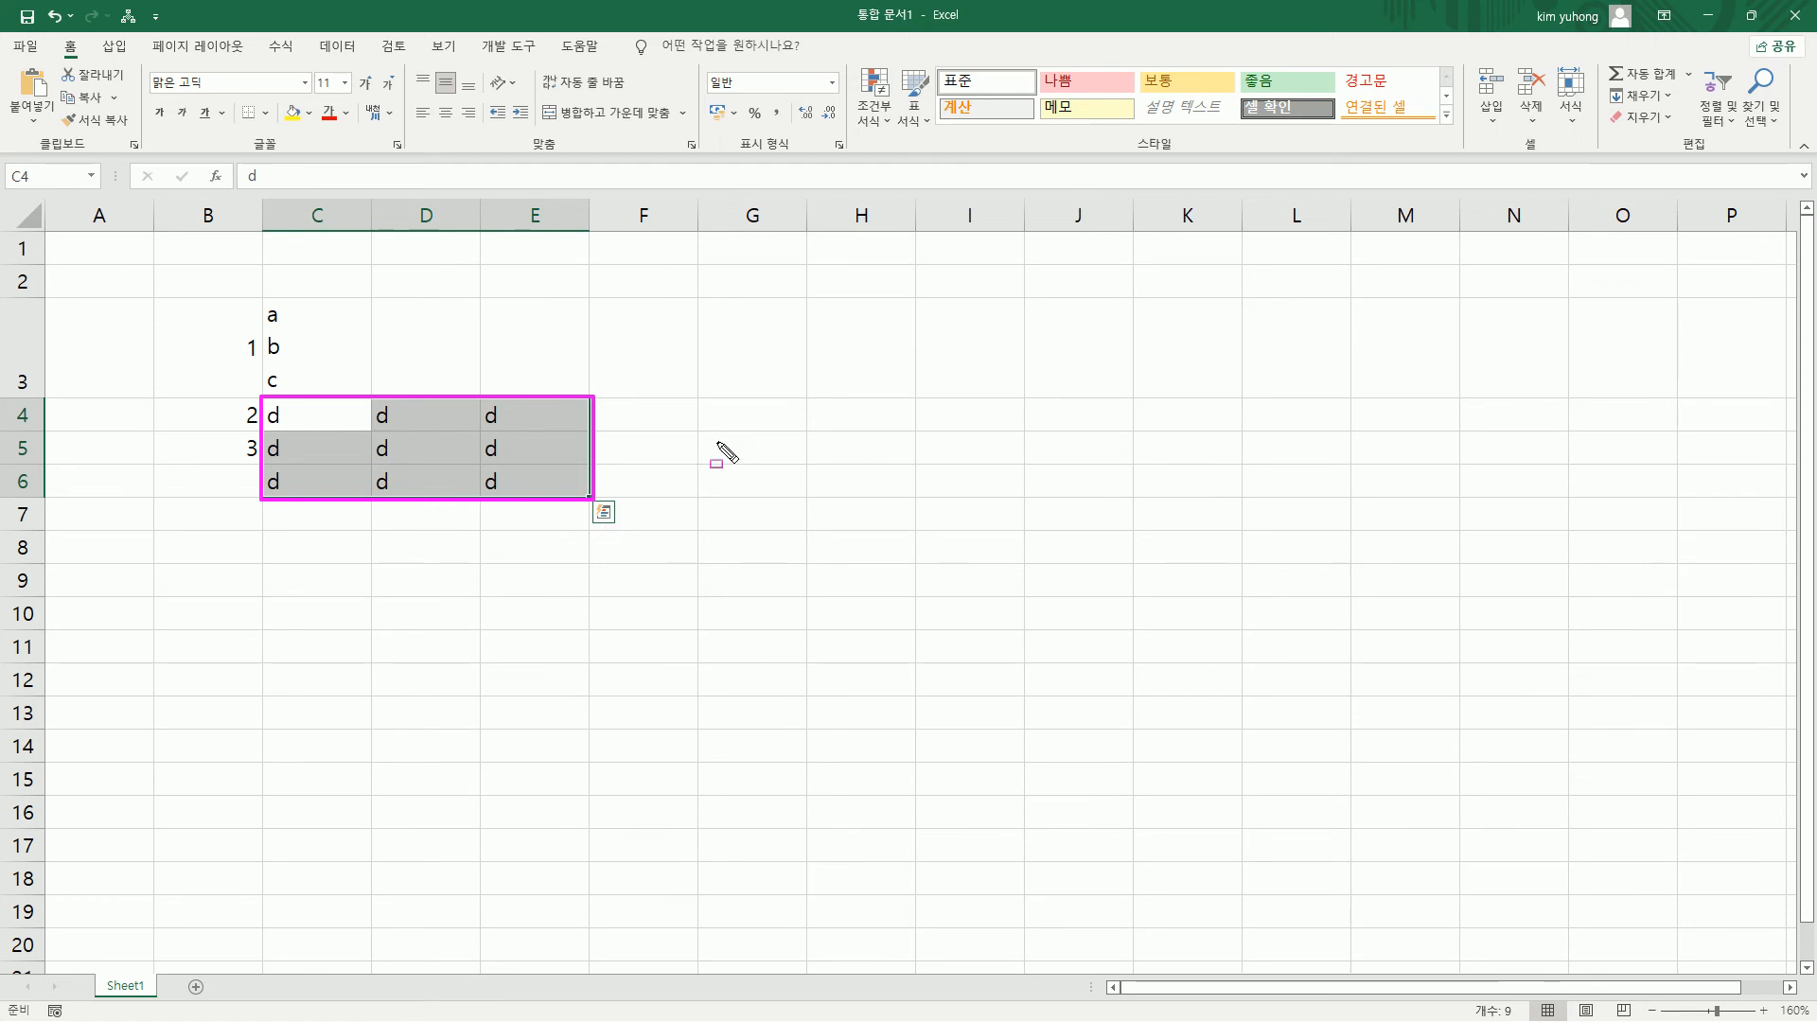
# - Enter 1, 2 and 3 down cells C8 to C10
pyautogui.click(301, 548)
pyautogui.write('1')
pyautogui.press('Return')
pyautogui.write('2')
pyautogui.press('Return')
pyautogui.write('3')
pyautogui.press('Tab')
# - Enter 4, 5 and 6 down cells D8 to D10
pyautogui.press('Up')
pyautogui.press('Up')
pyautogui.write('4')
pyautogui.press('Return')
pyautogui.write('5')
pyautogui.press('Return')
pyautogui.write('6')
pyautogui.press('Return')
# - Enter 7, 8 and 9 down cells E8 to E10
pyautogui.press('Tab')
pyautogui.press('Up')
pyautogui.press('Up')
pyautogui.press('Up')
pyautogui.write('7')
pyautogui.press('Return')
pyautogui.write('8')
pyautogui.press('Return')
pyautogui.write('9')
pyautogui.press('Return')
# - Select C8:E10 and step the active cell forward through the range, column by column, stopping at D10
pyautogui.moveTo(312, 543); pyautogui.dragTo(570, 610)
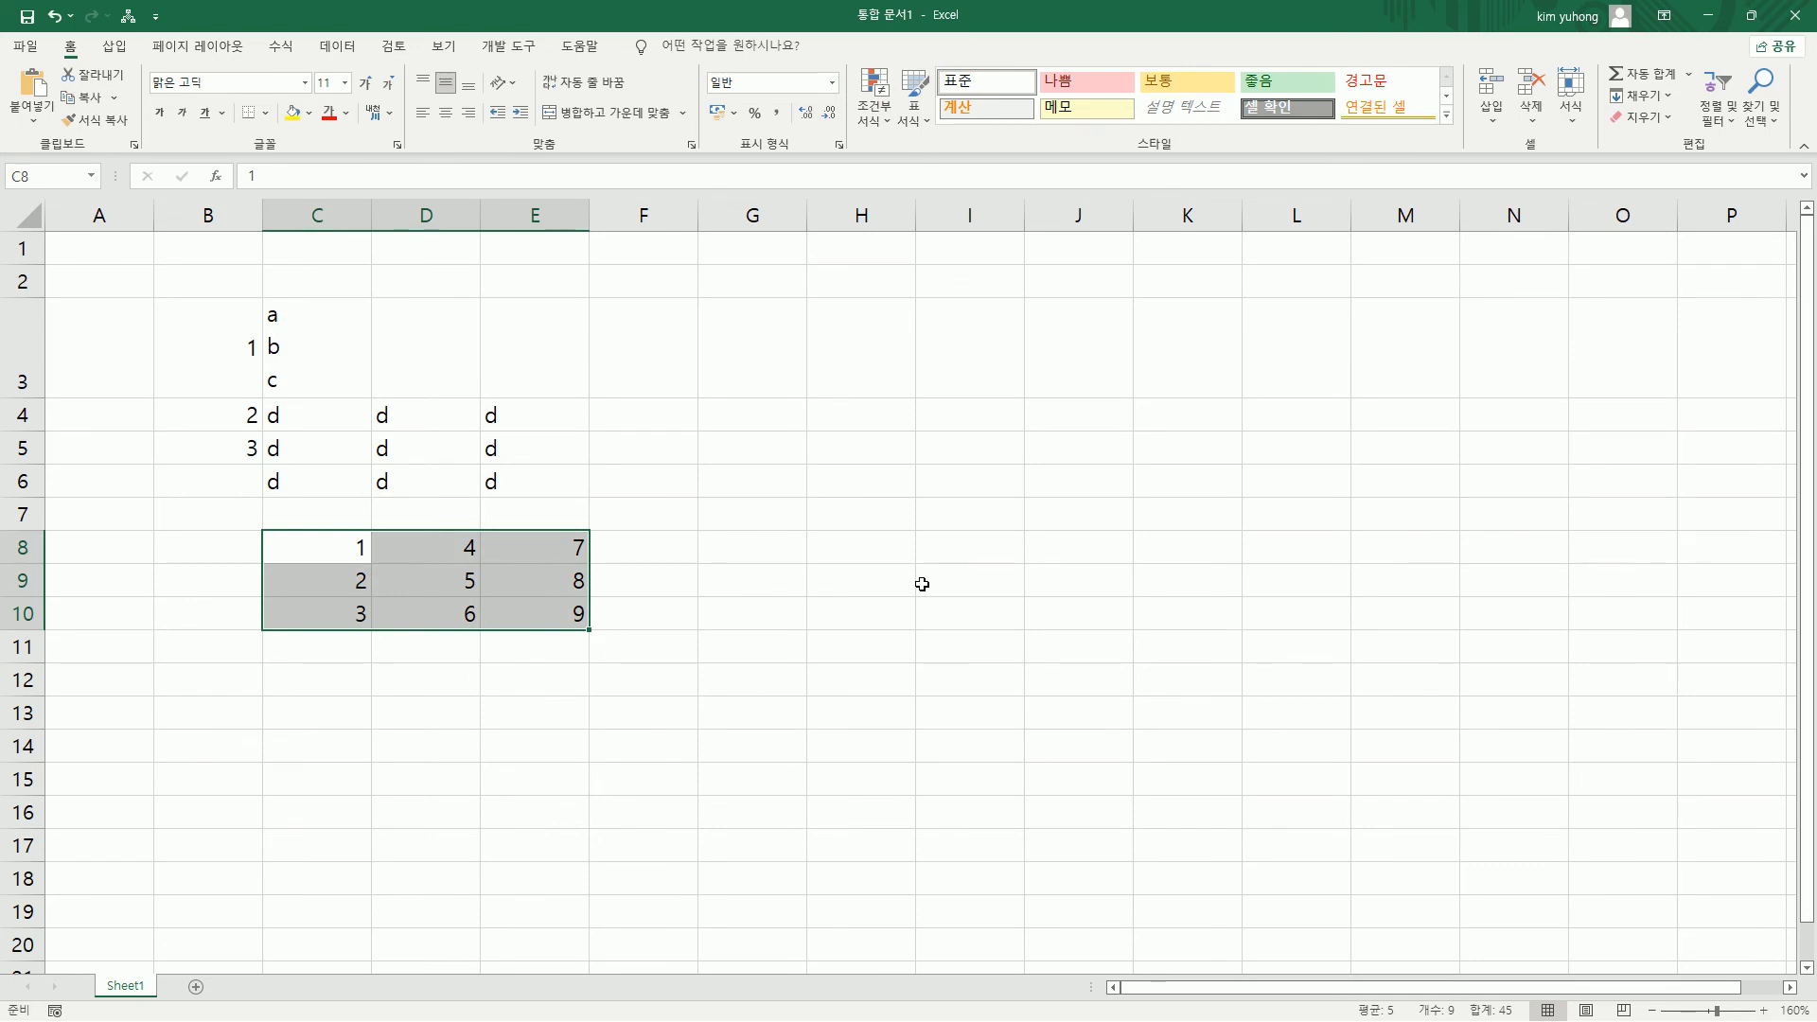
pyautogui.press('Return')
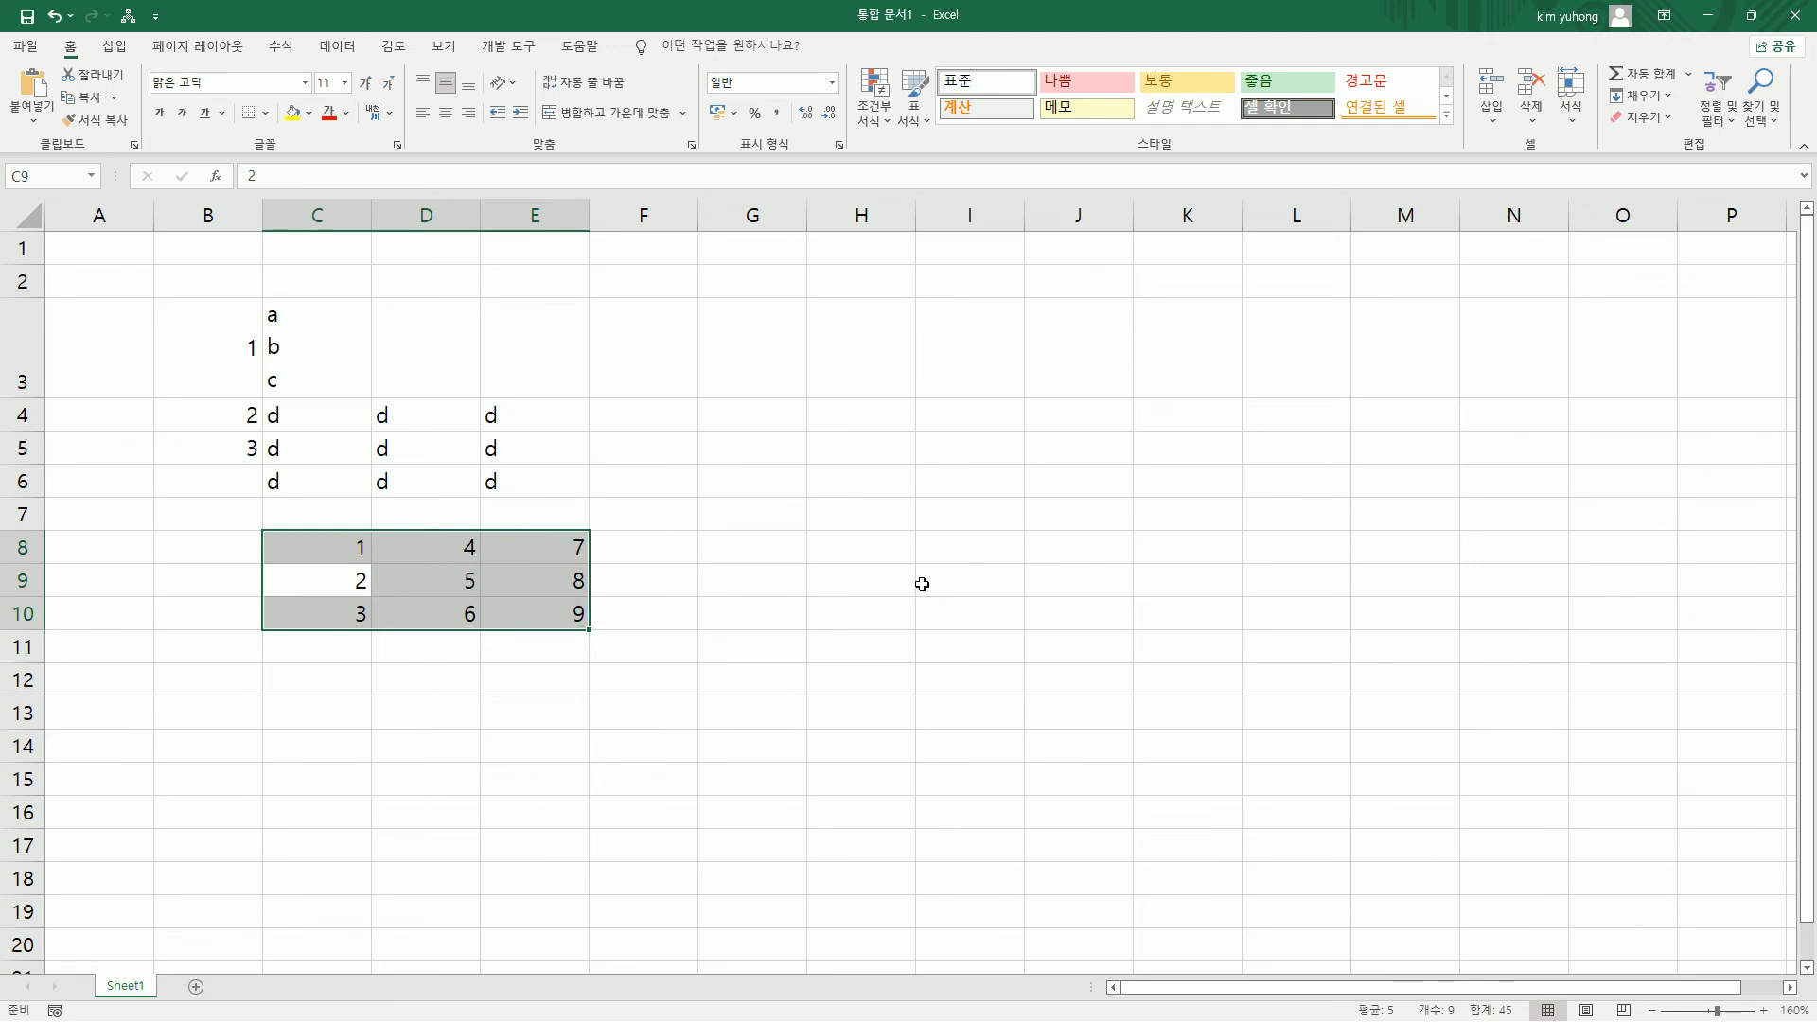
pyautogui.press('Return')
pyautogui.press('Return')
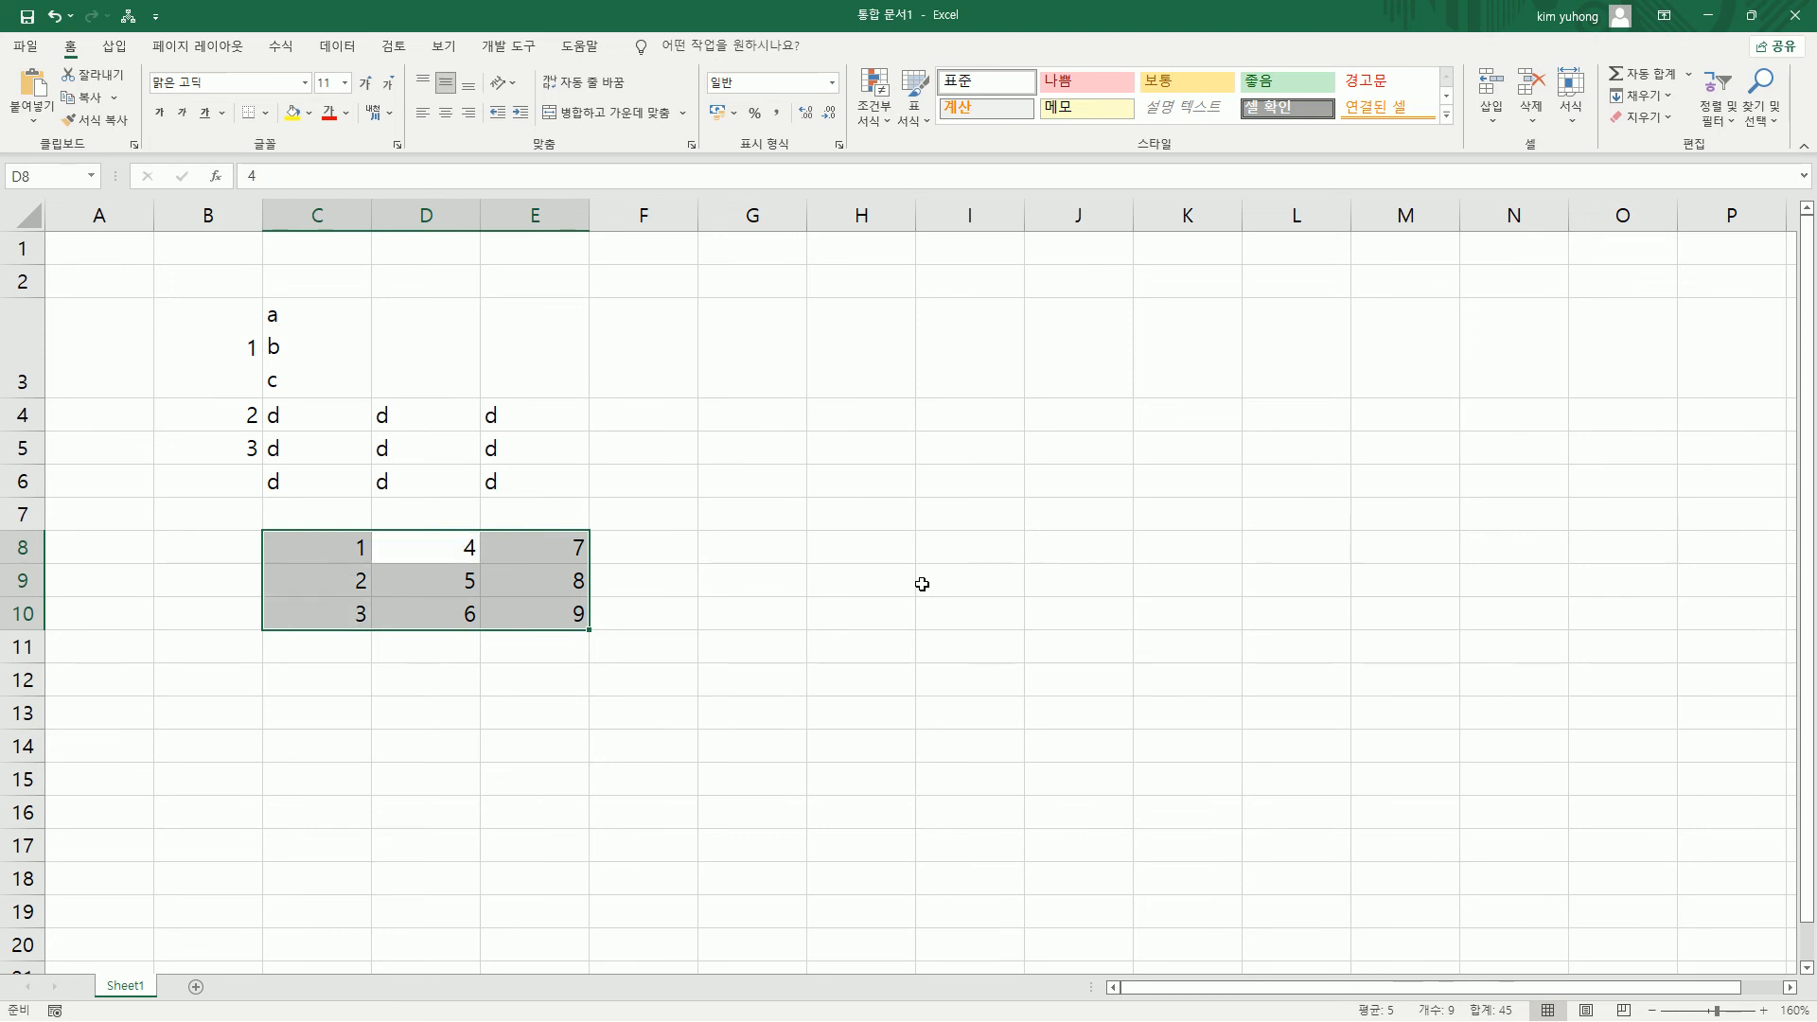
pyautogui.press('Return')
pyautogui.press('Return')
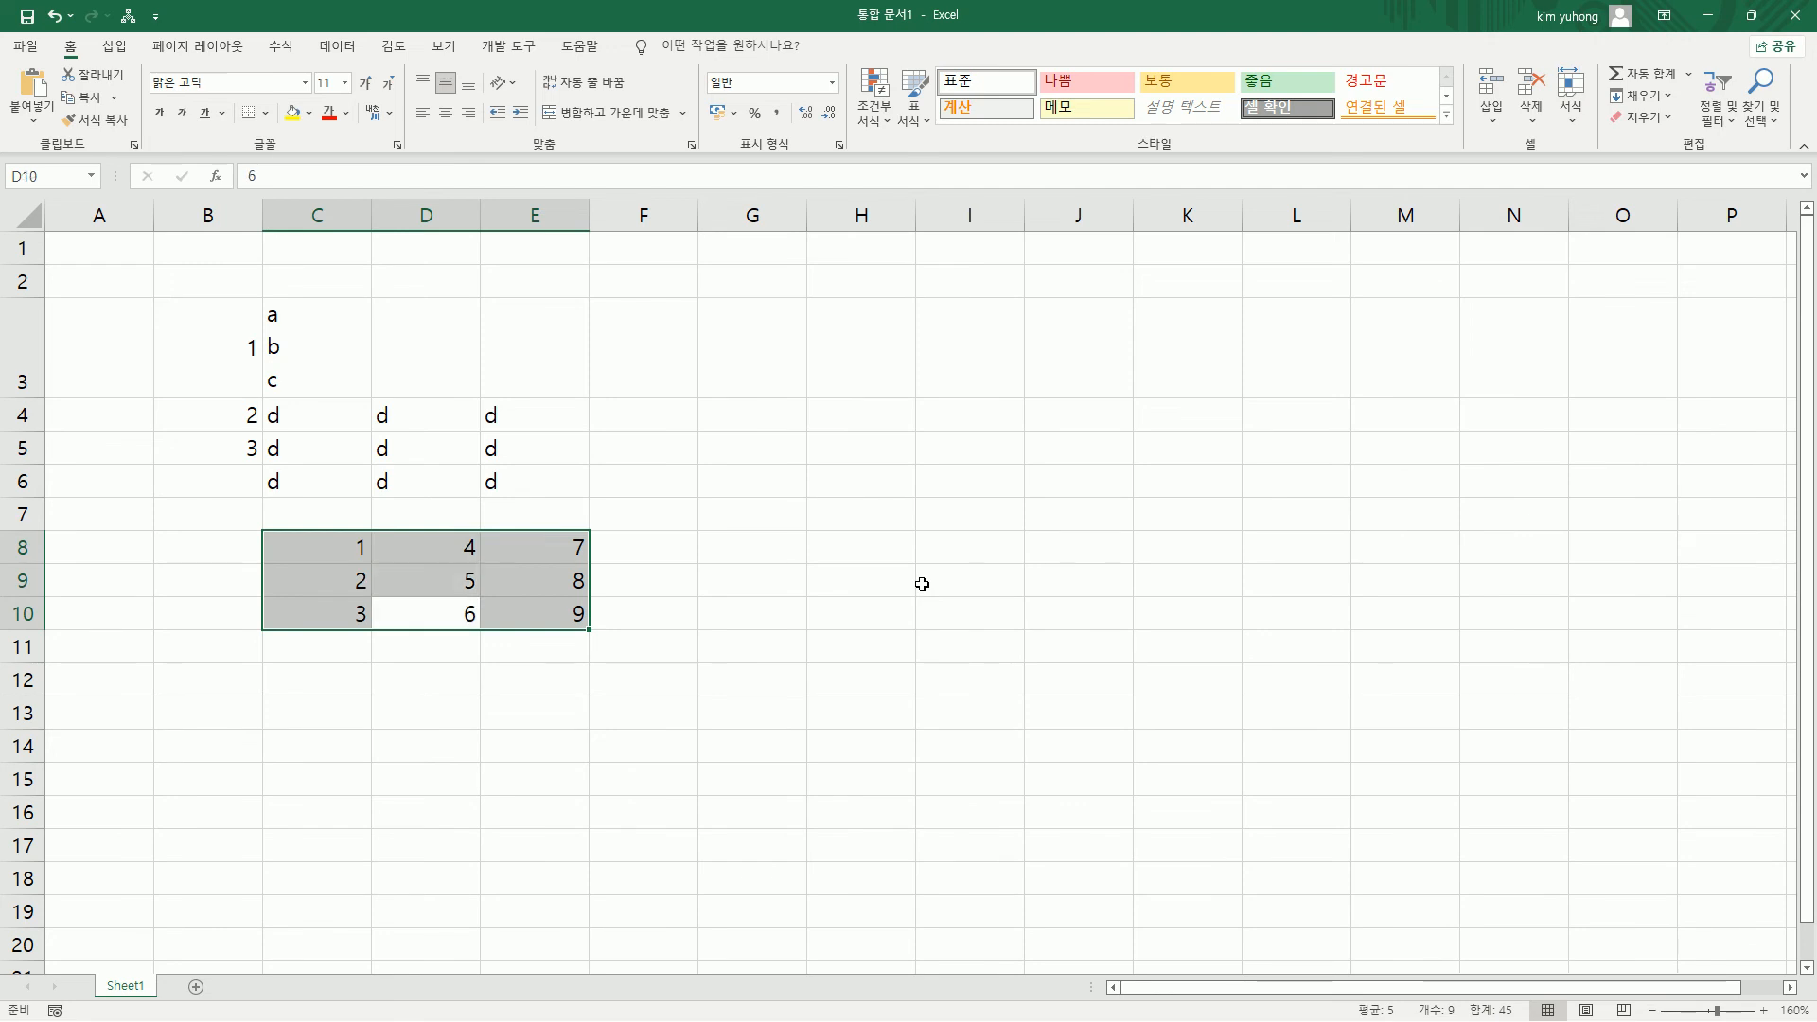
pyautogui.press('Return')
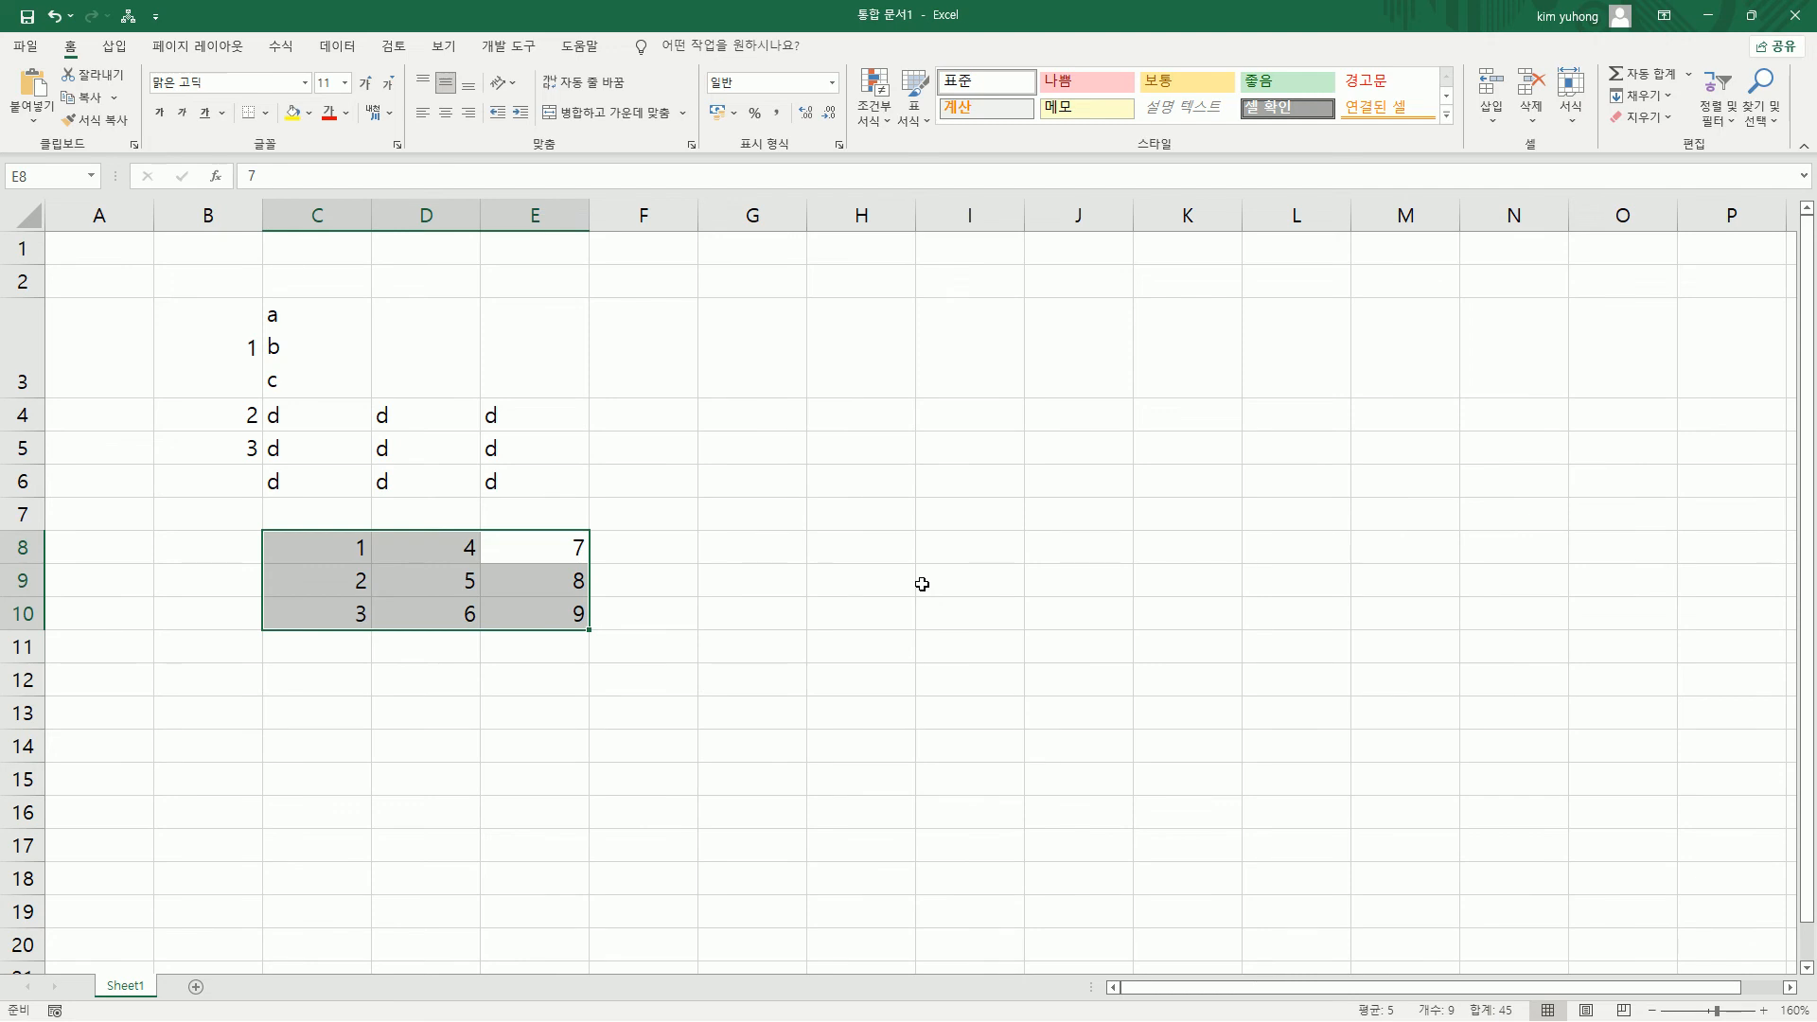
pyautogui.press('Return')
pyautogui.press('Return')
pyautogui.press('Return')
pyautogui.hotkey('shift', 'Return')
pyautogui.press('Return')
pyautogui.press('Return')
pyautogui.press('Return')
pyautogui.press('Return')
pyautogui.press('Return')
pyautogui.press('Return')
pyautogui.press('Return')
pyautogui.press('Return')
pyautogui.press('Return')
pyautogui.press('Return')
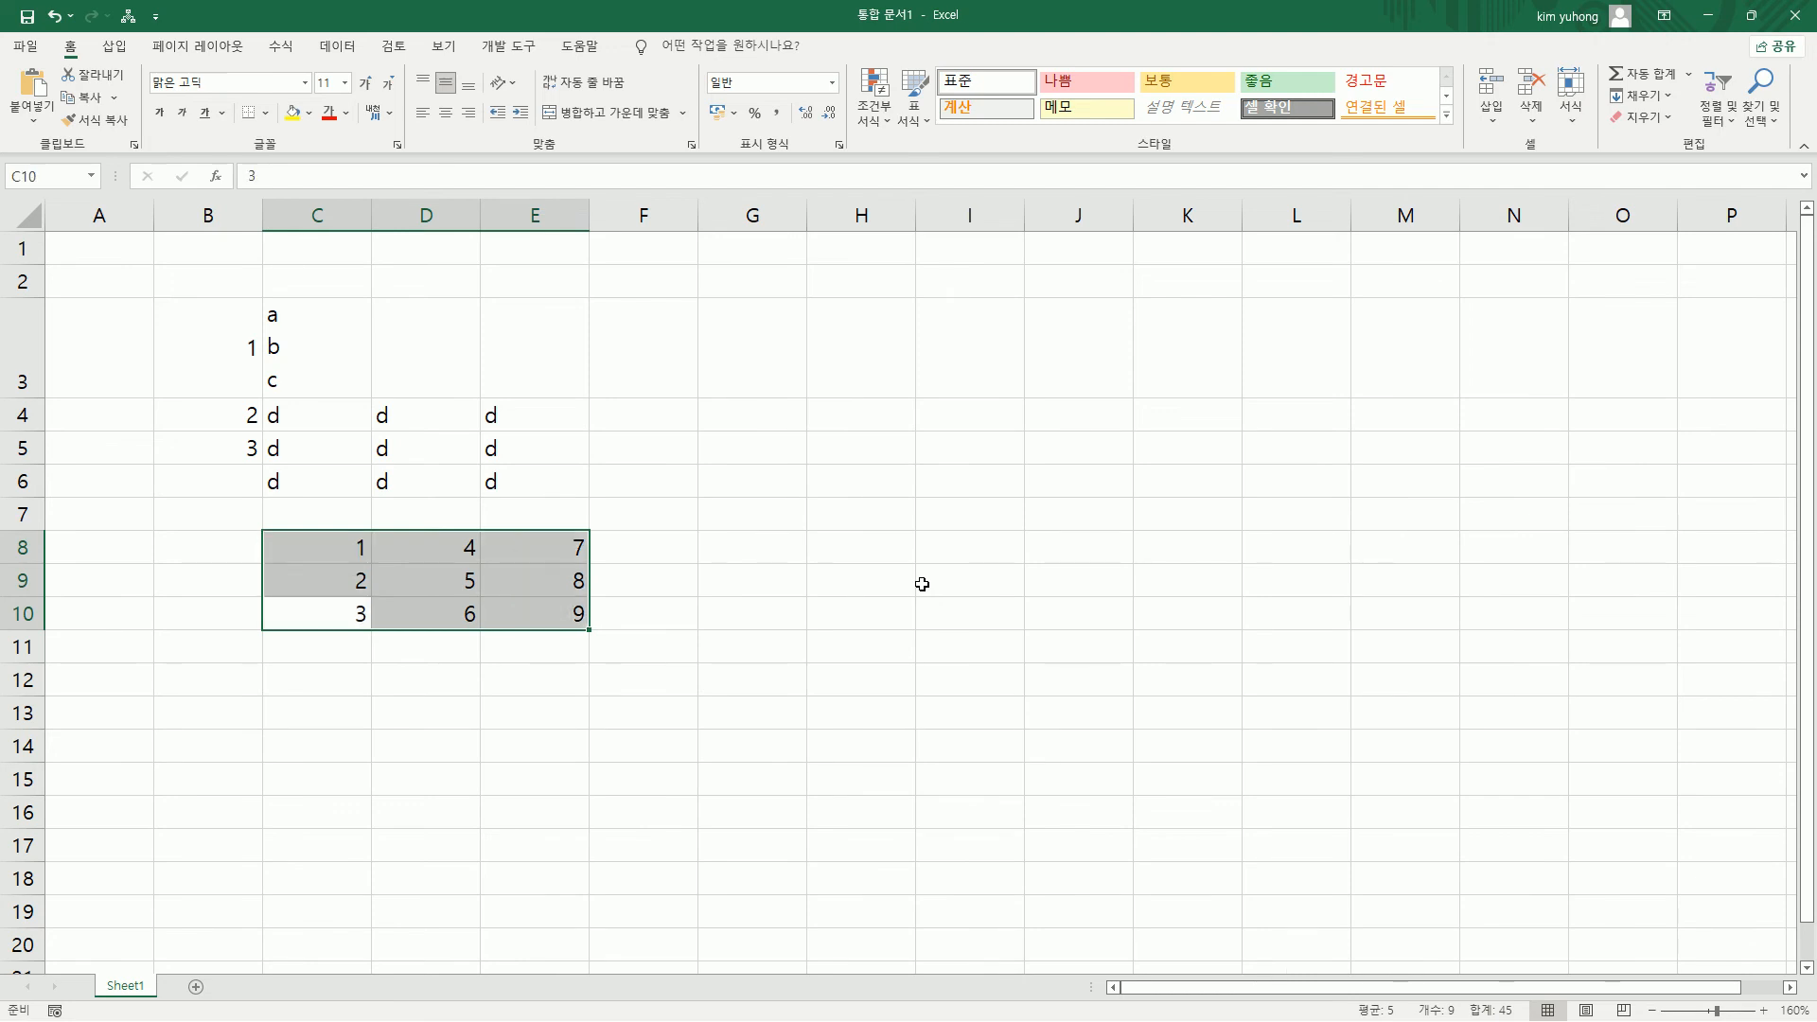
pyautogui.press('Return')
pyautogui.press('Return')
pyautogui.press('Return')
pyautogui.press('Return')
pyautogui.press('Return')
pyautogui.press('Return')
pyautogui.press('Return')
pyautogui.press('Return')
pyautogui.press('Return')
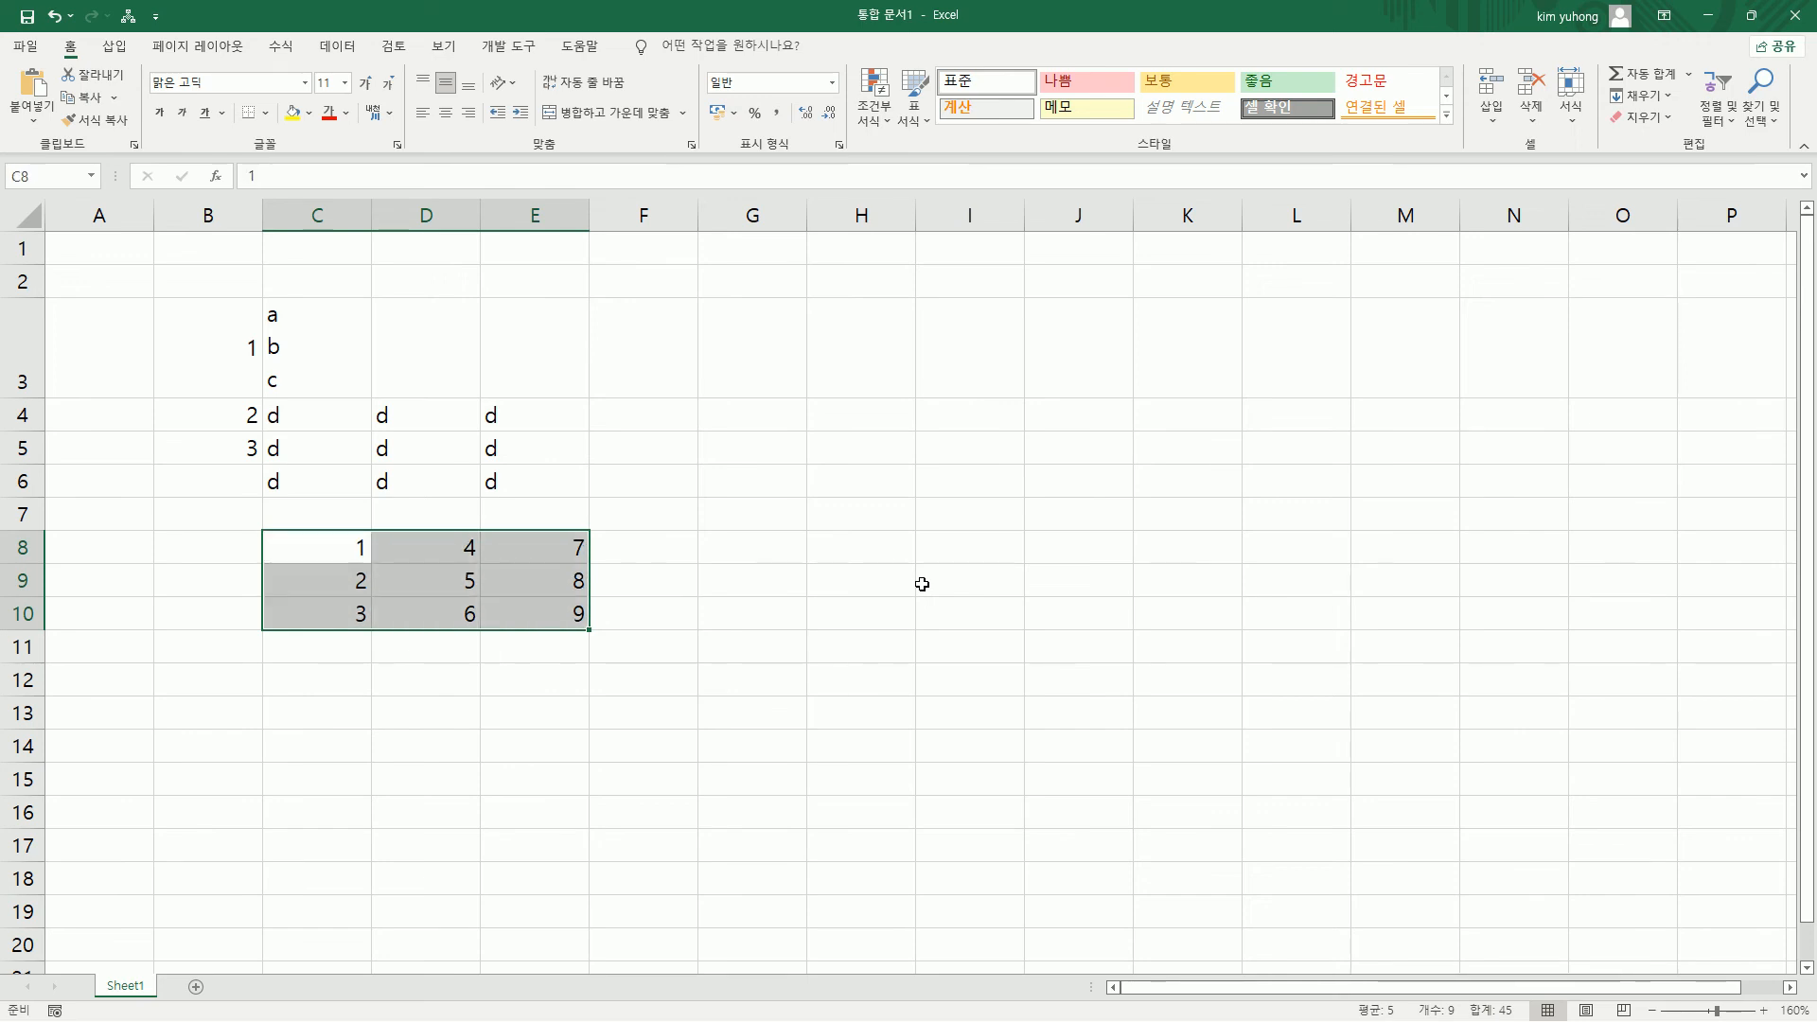
pyautogui.press('Return')
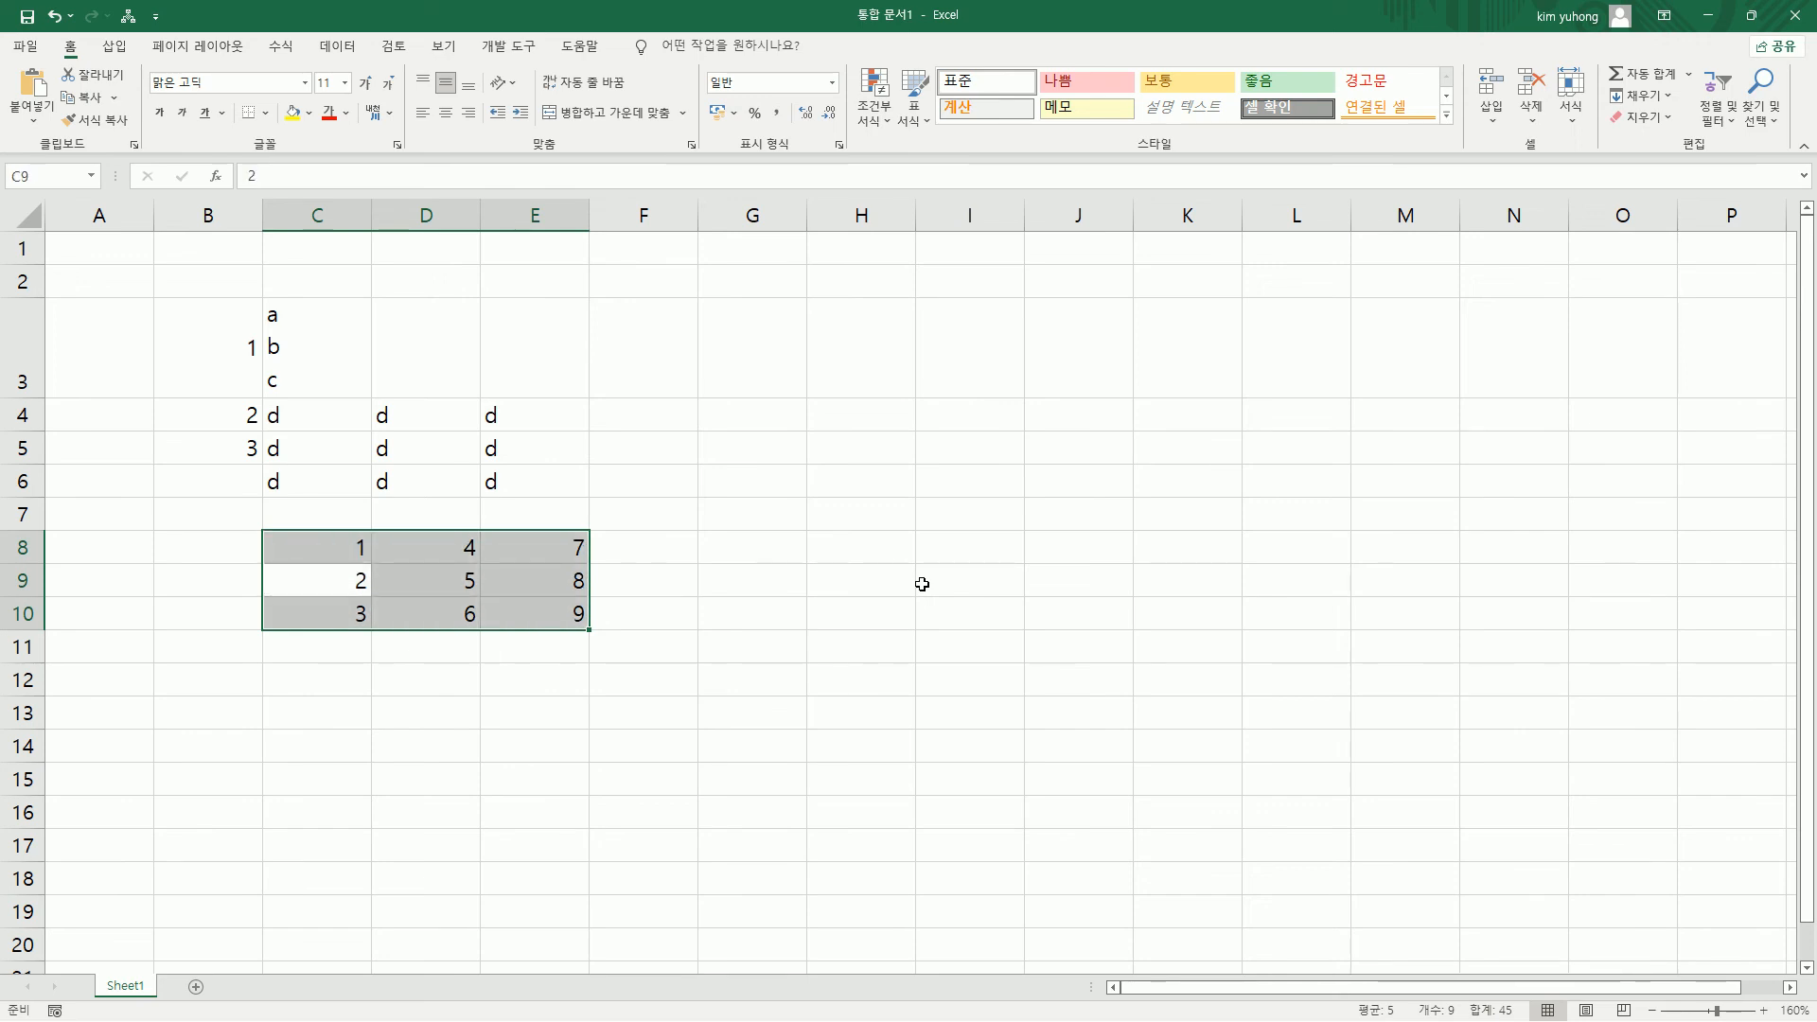
pyautogui.press('Return')
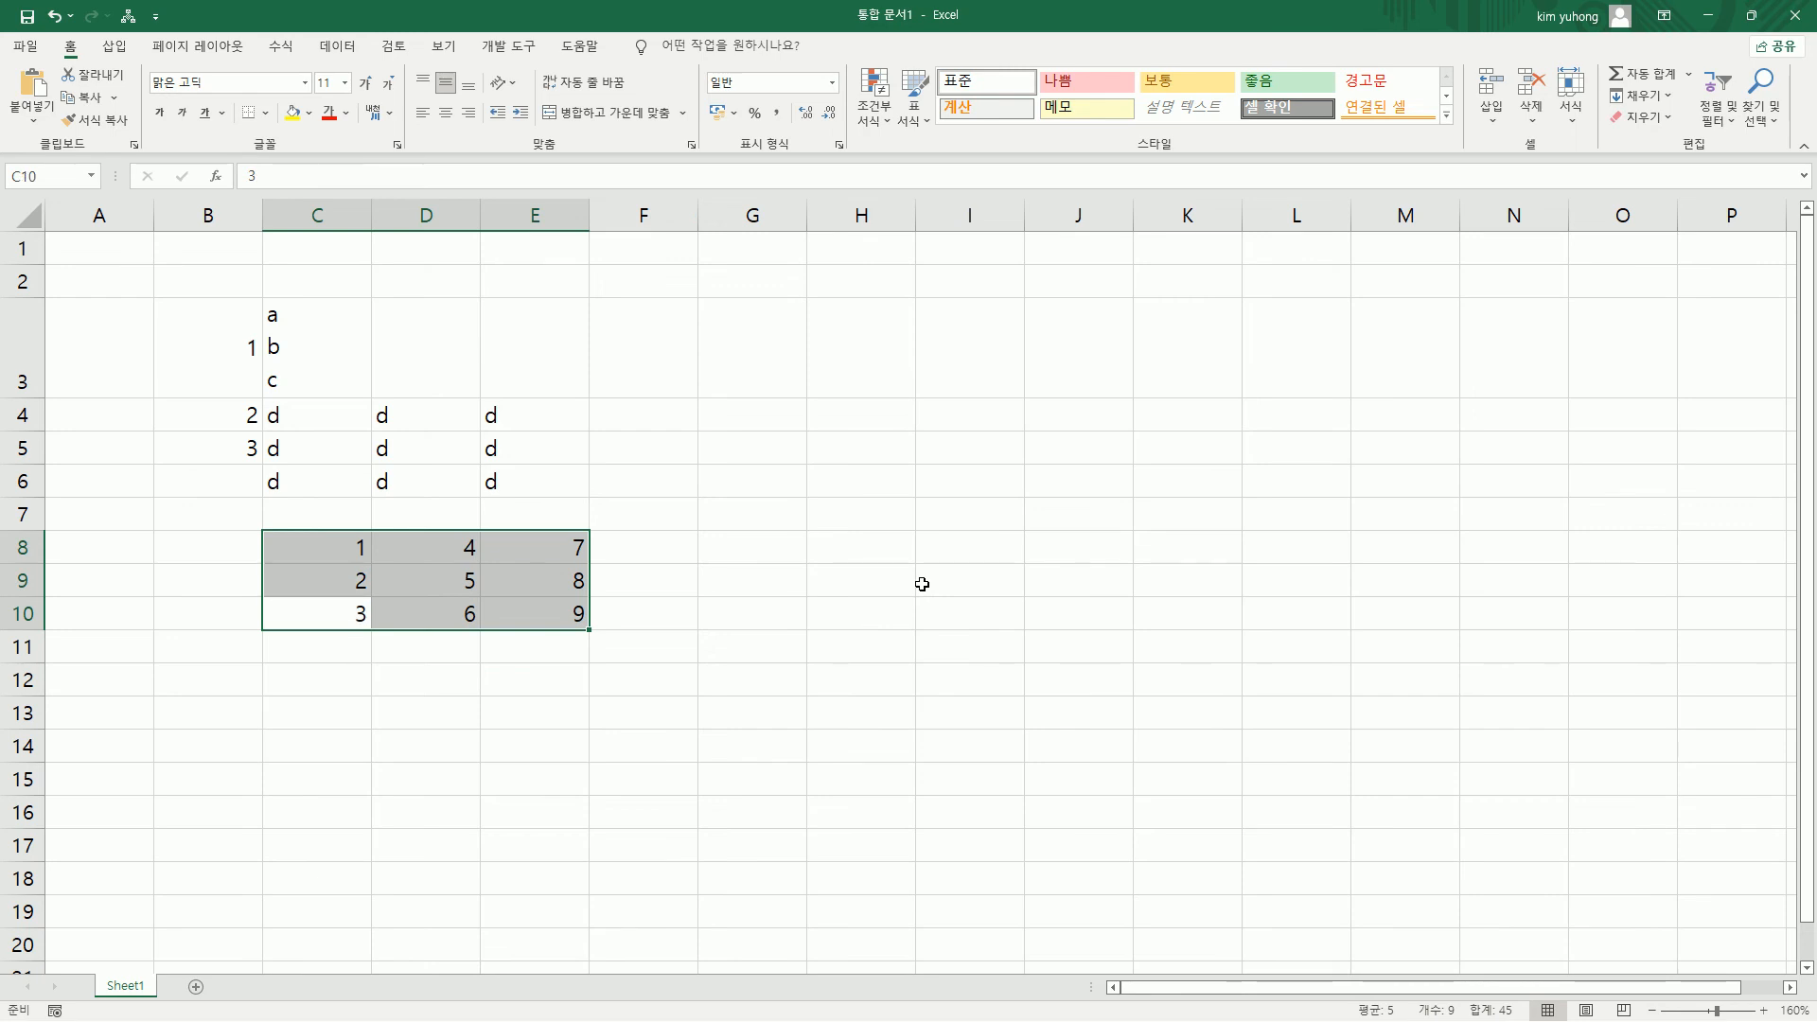
pyautogui.press('Return')
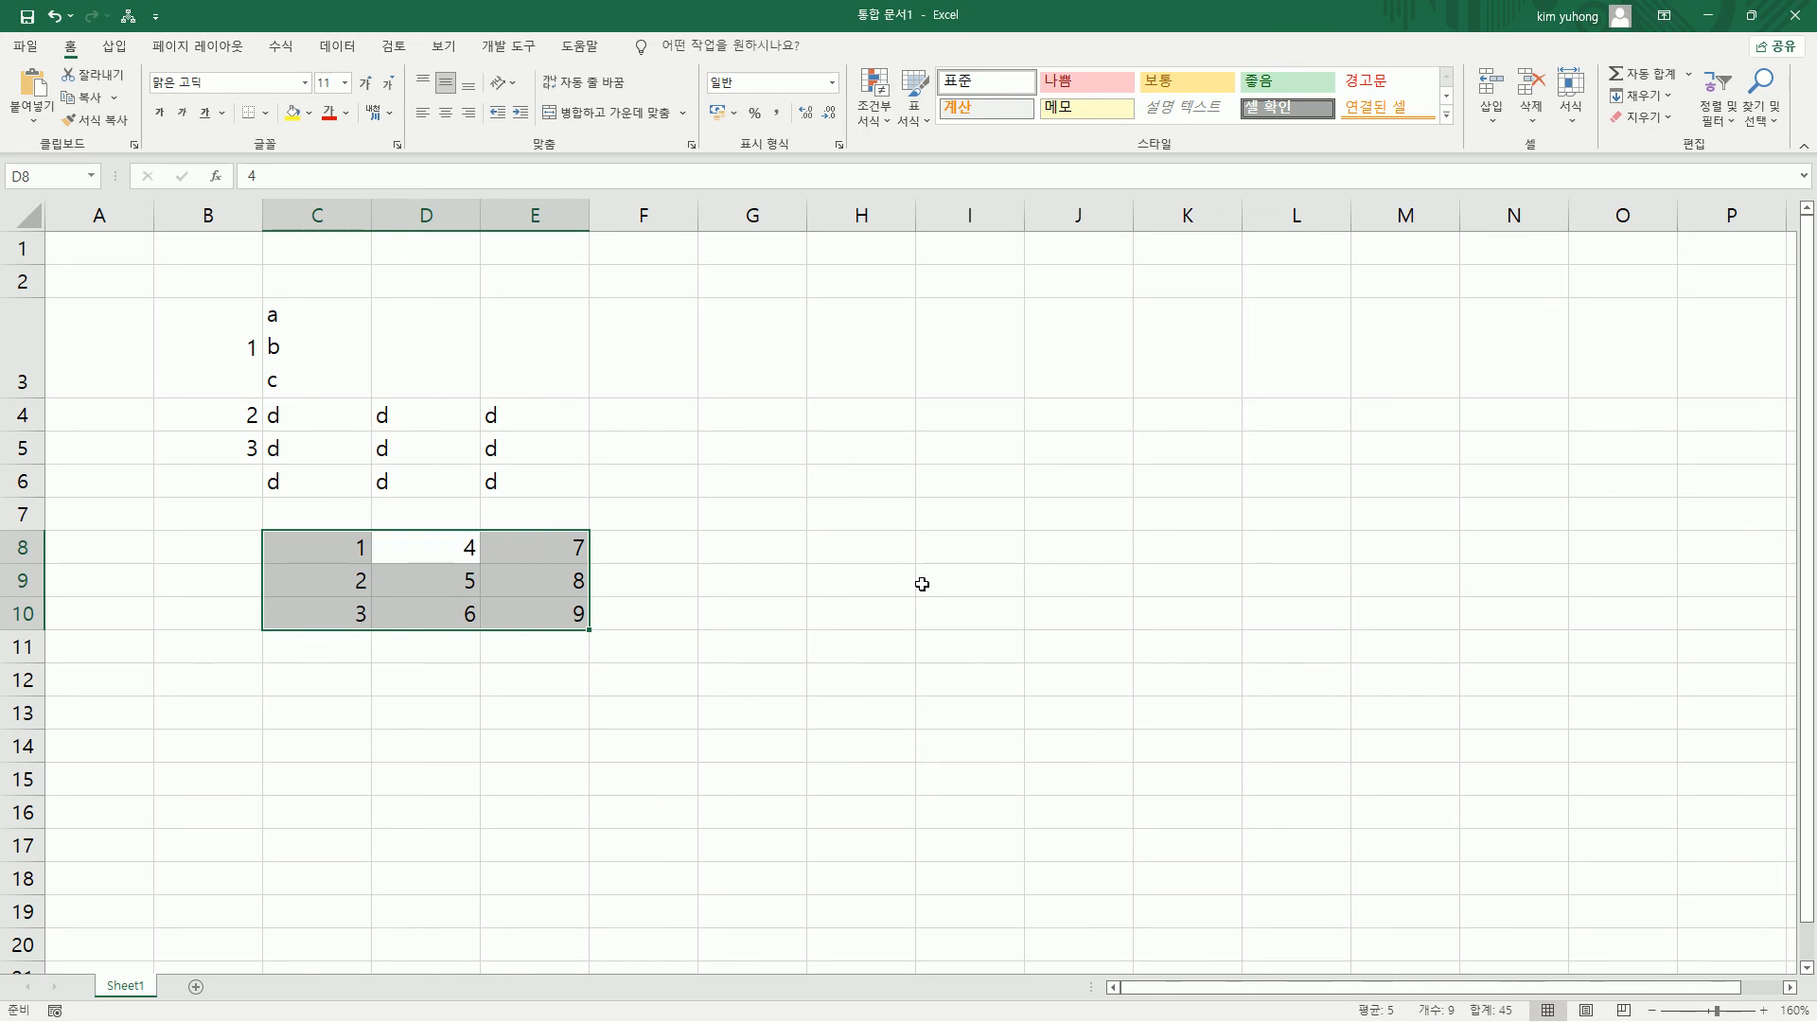
pyautogui.press('Return')
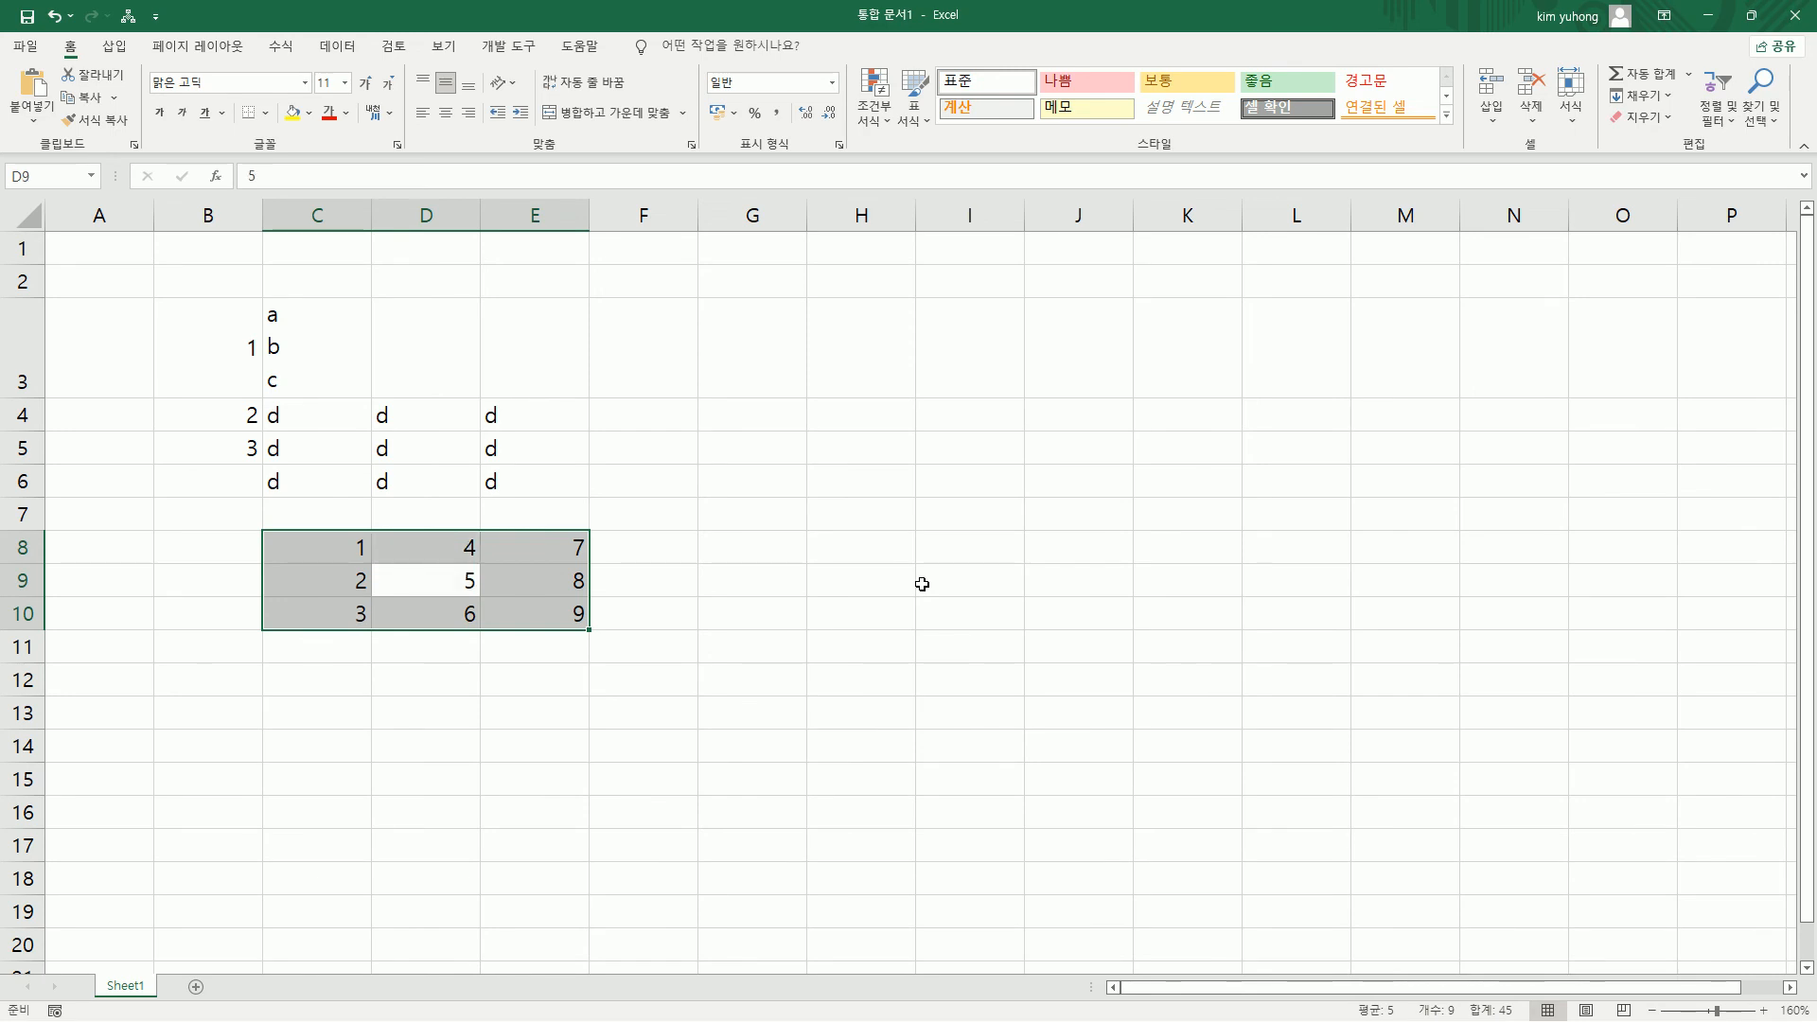
pyautogui.press('Return')
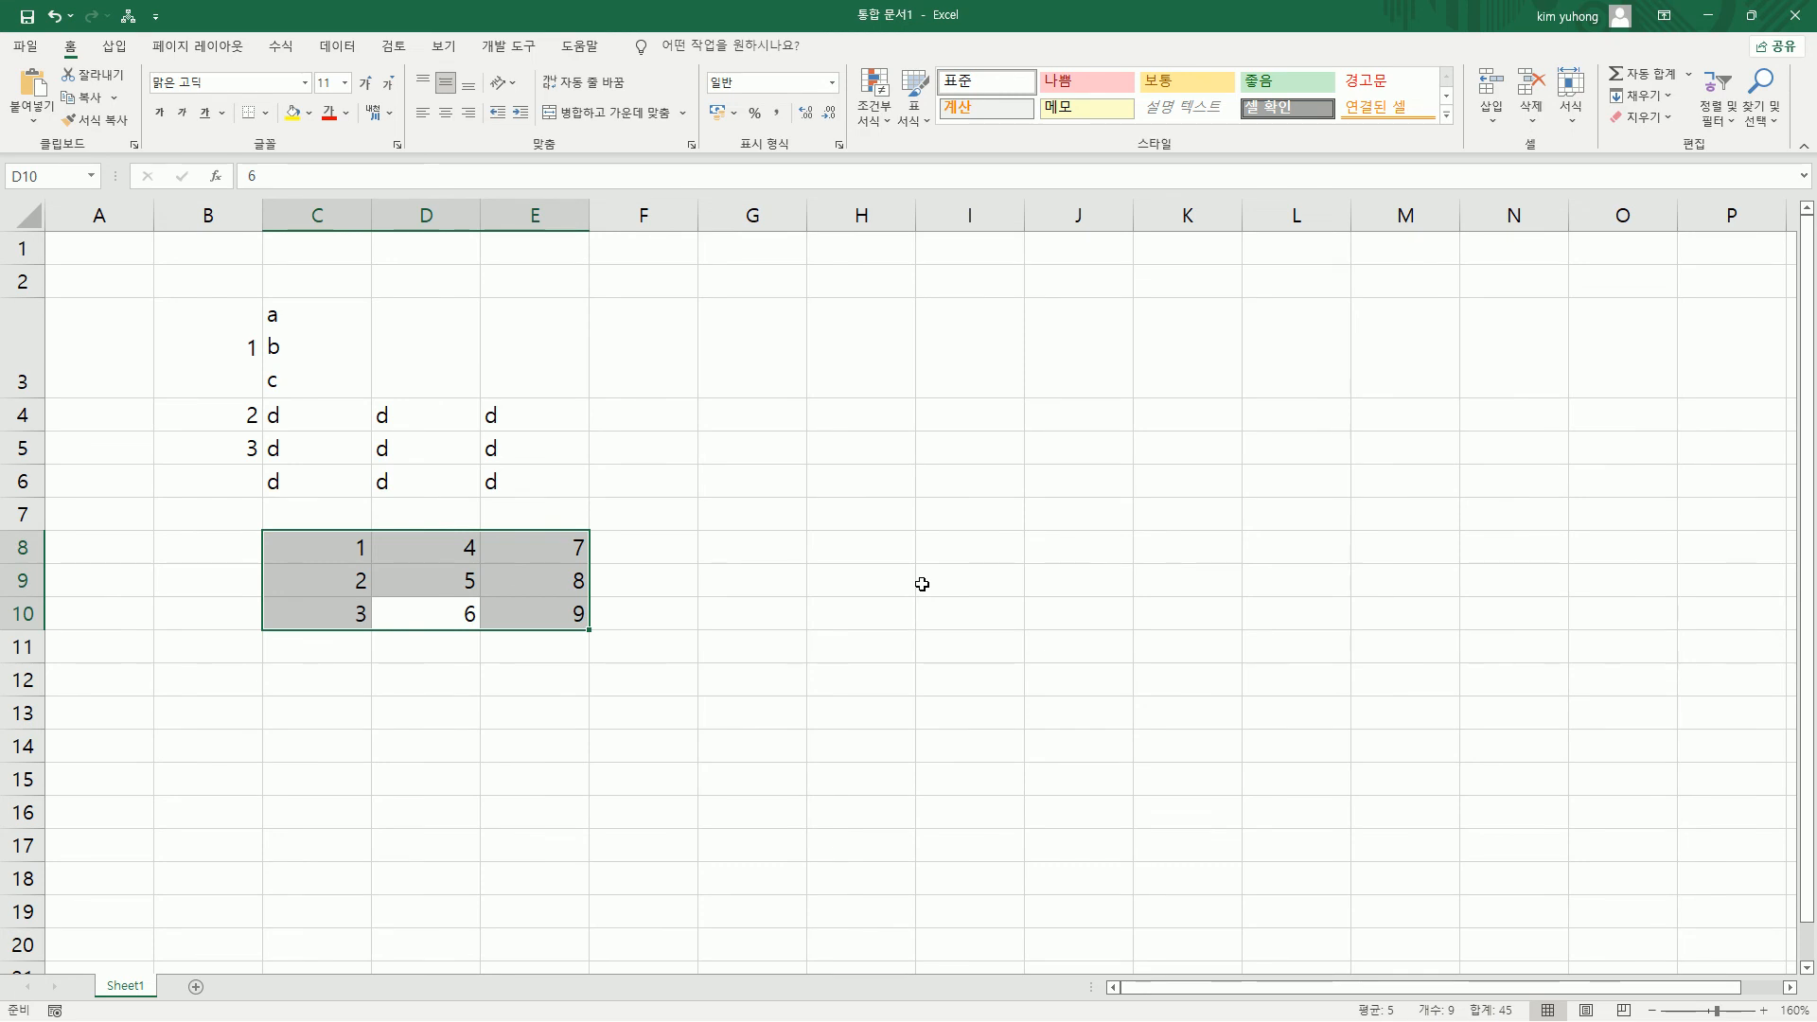
# - Step the active cell backward through the selected range from D10 to C8
pyautogui.hotkey('shift', 'Return')
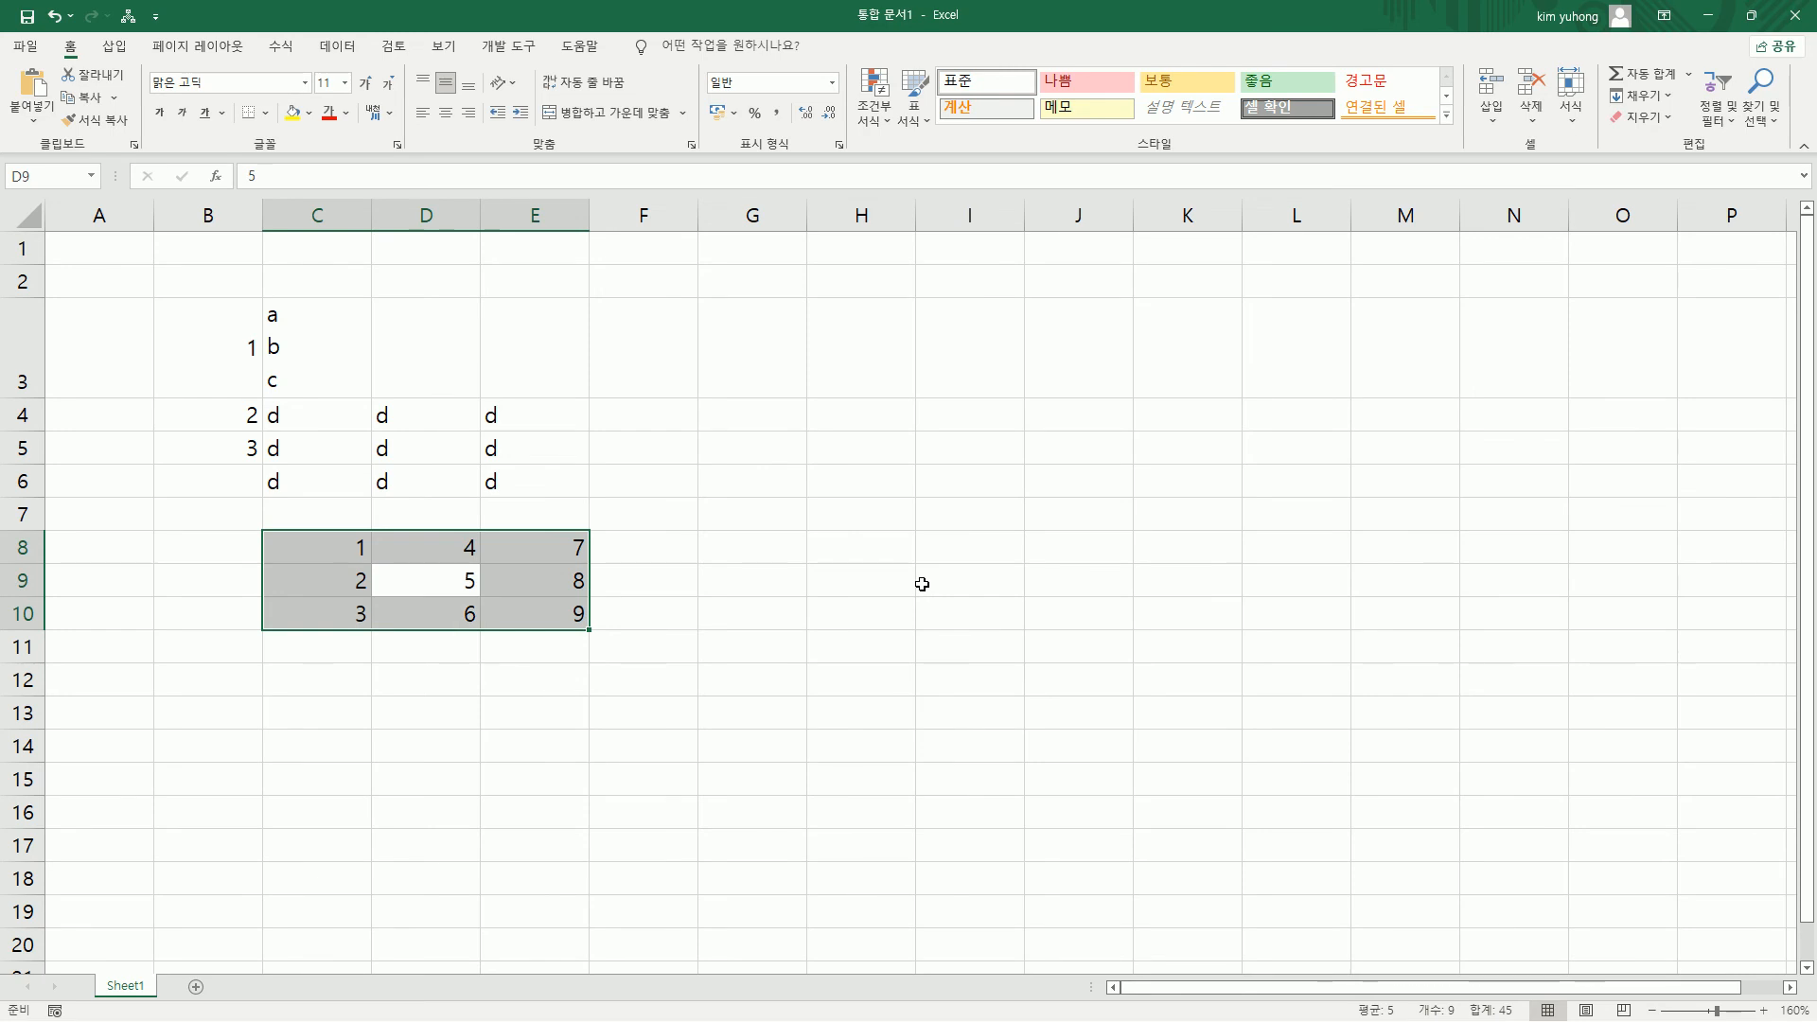
pyautogui.hotkey('shift', 'Return')
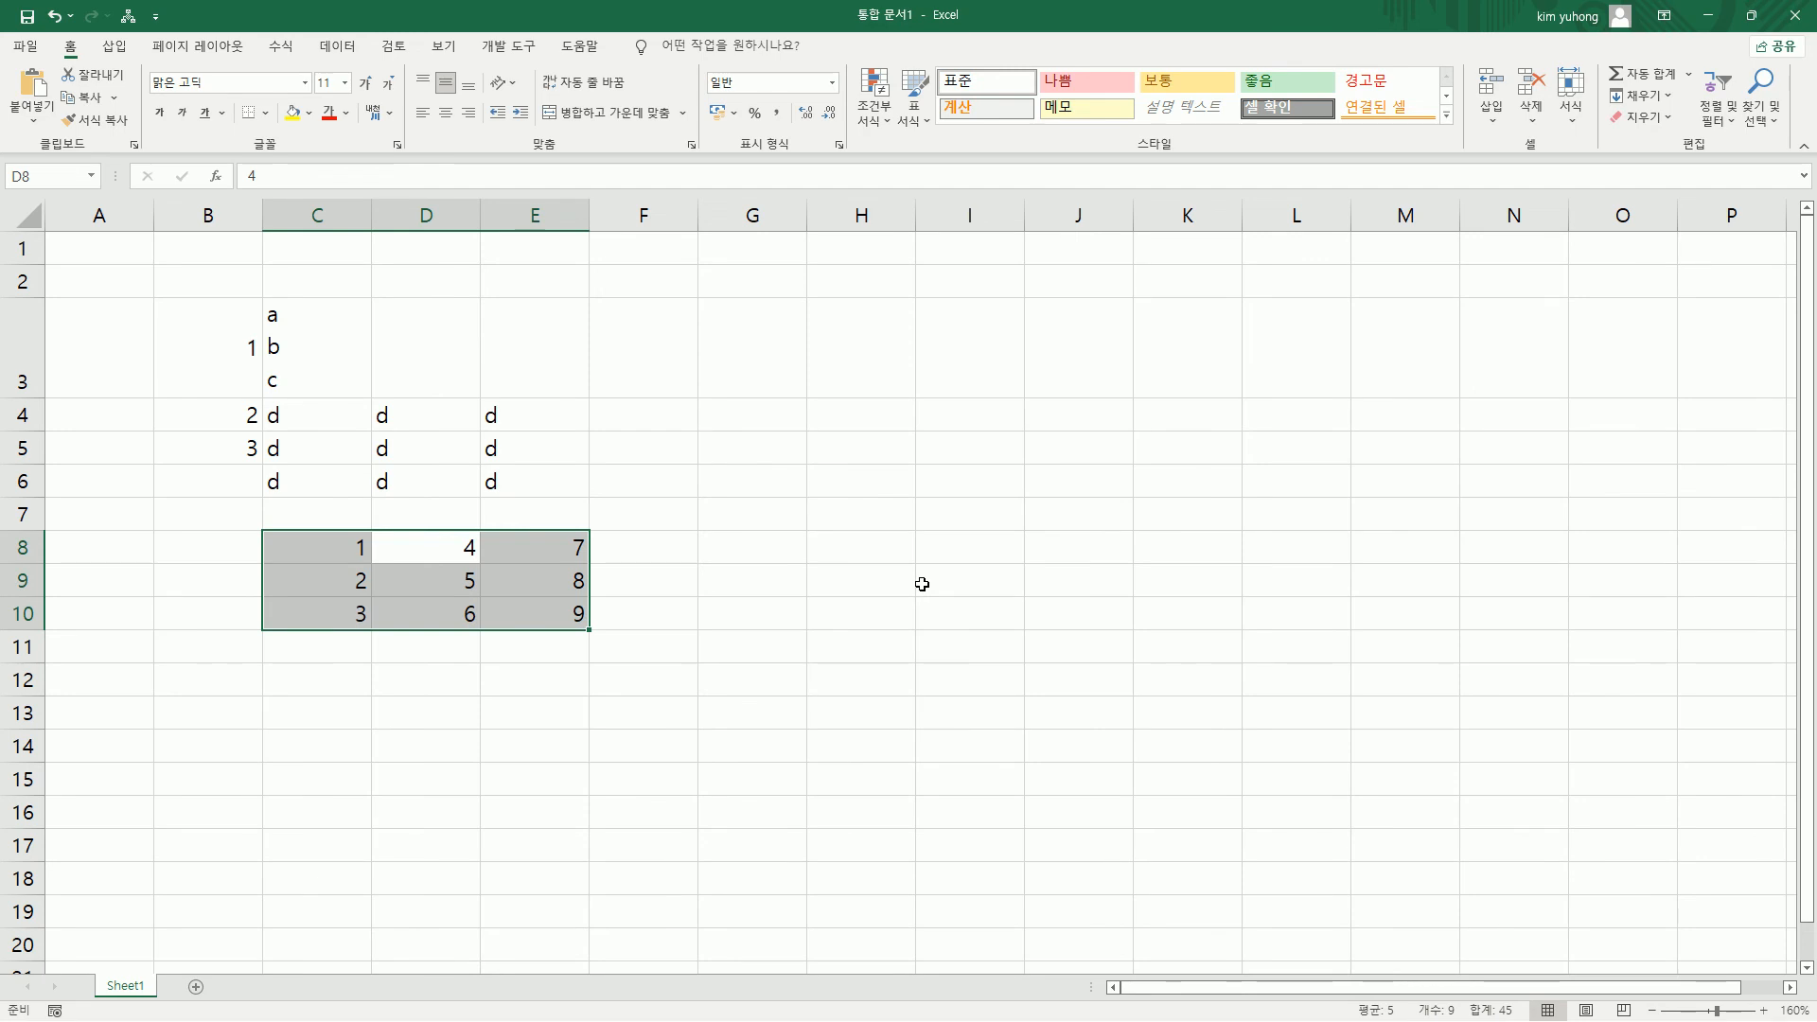
pyautogui.hotkey('shift', 'Return')
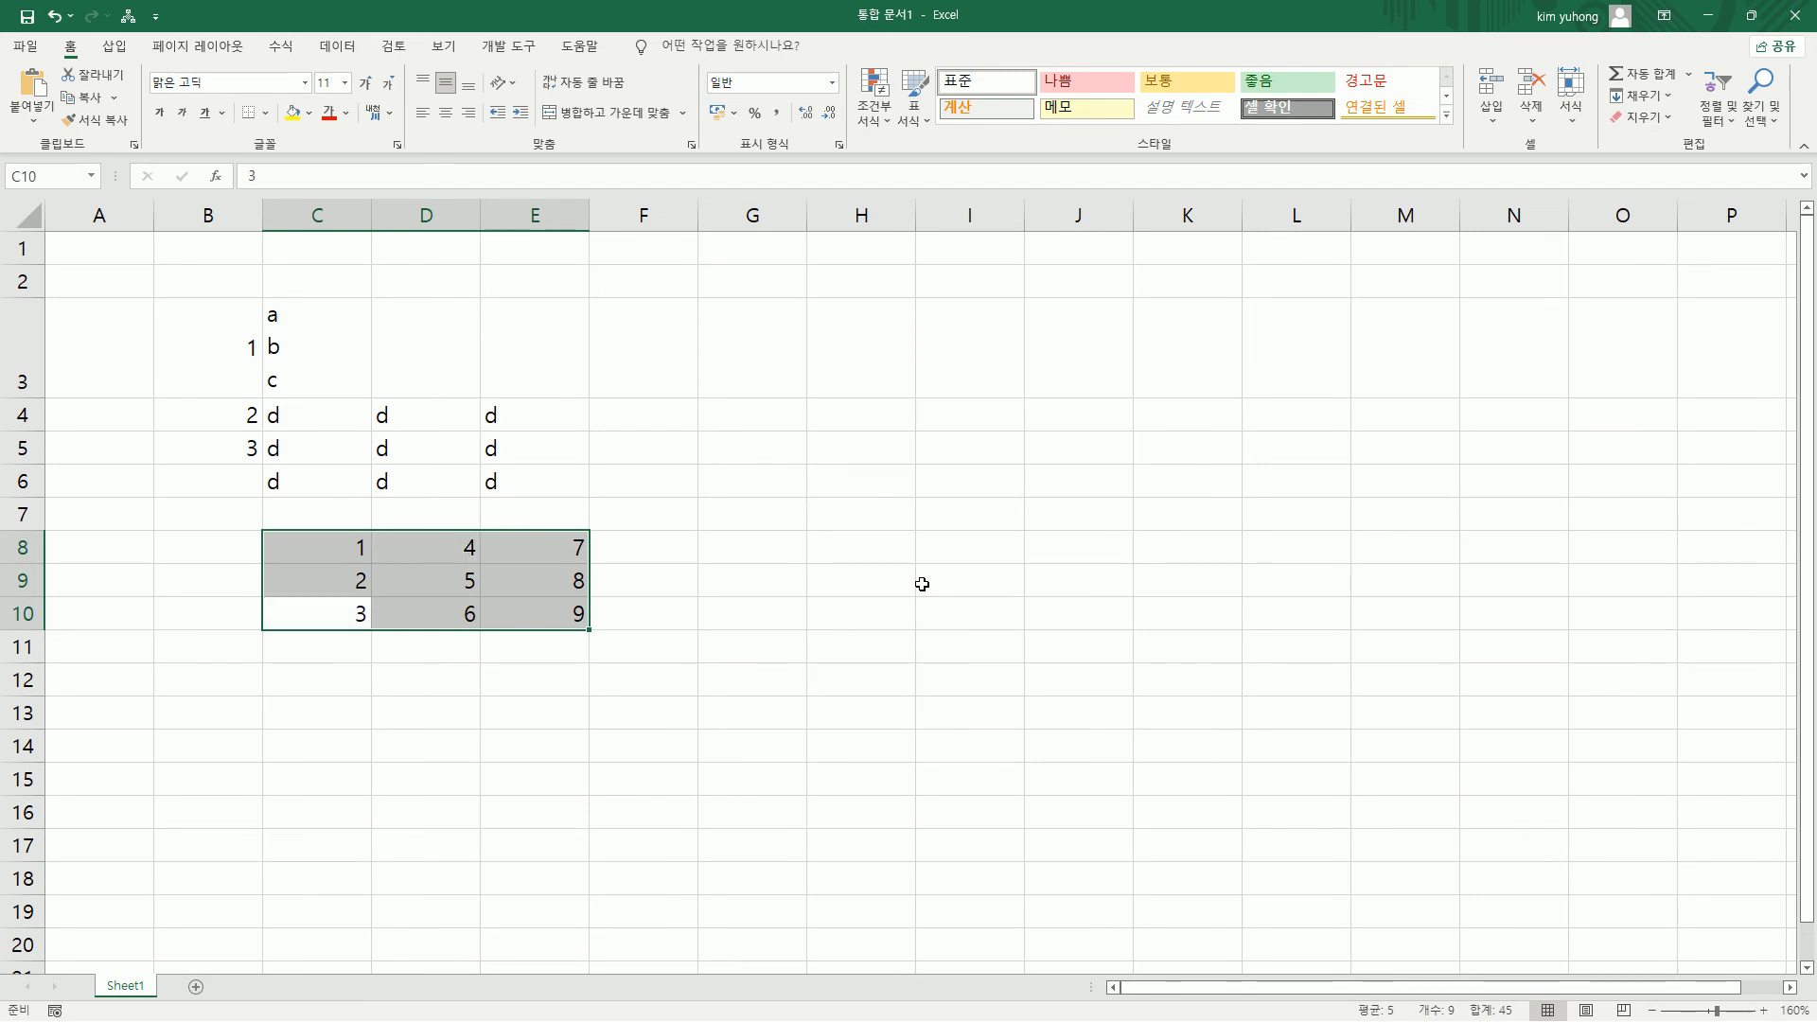
pyautogui.hotkey('shift', 'Return')
pyautogui.hotkey('shift', 'Return')
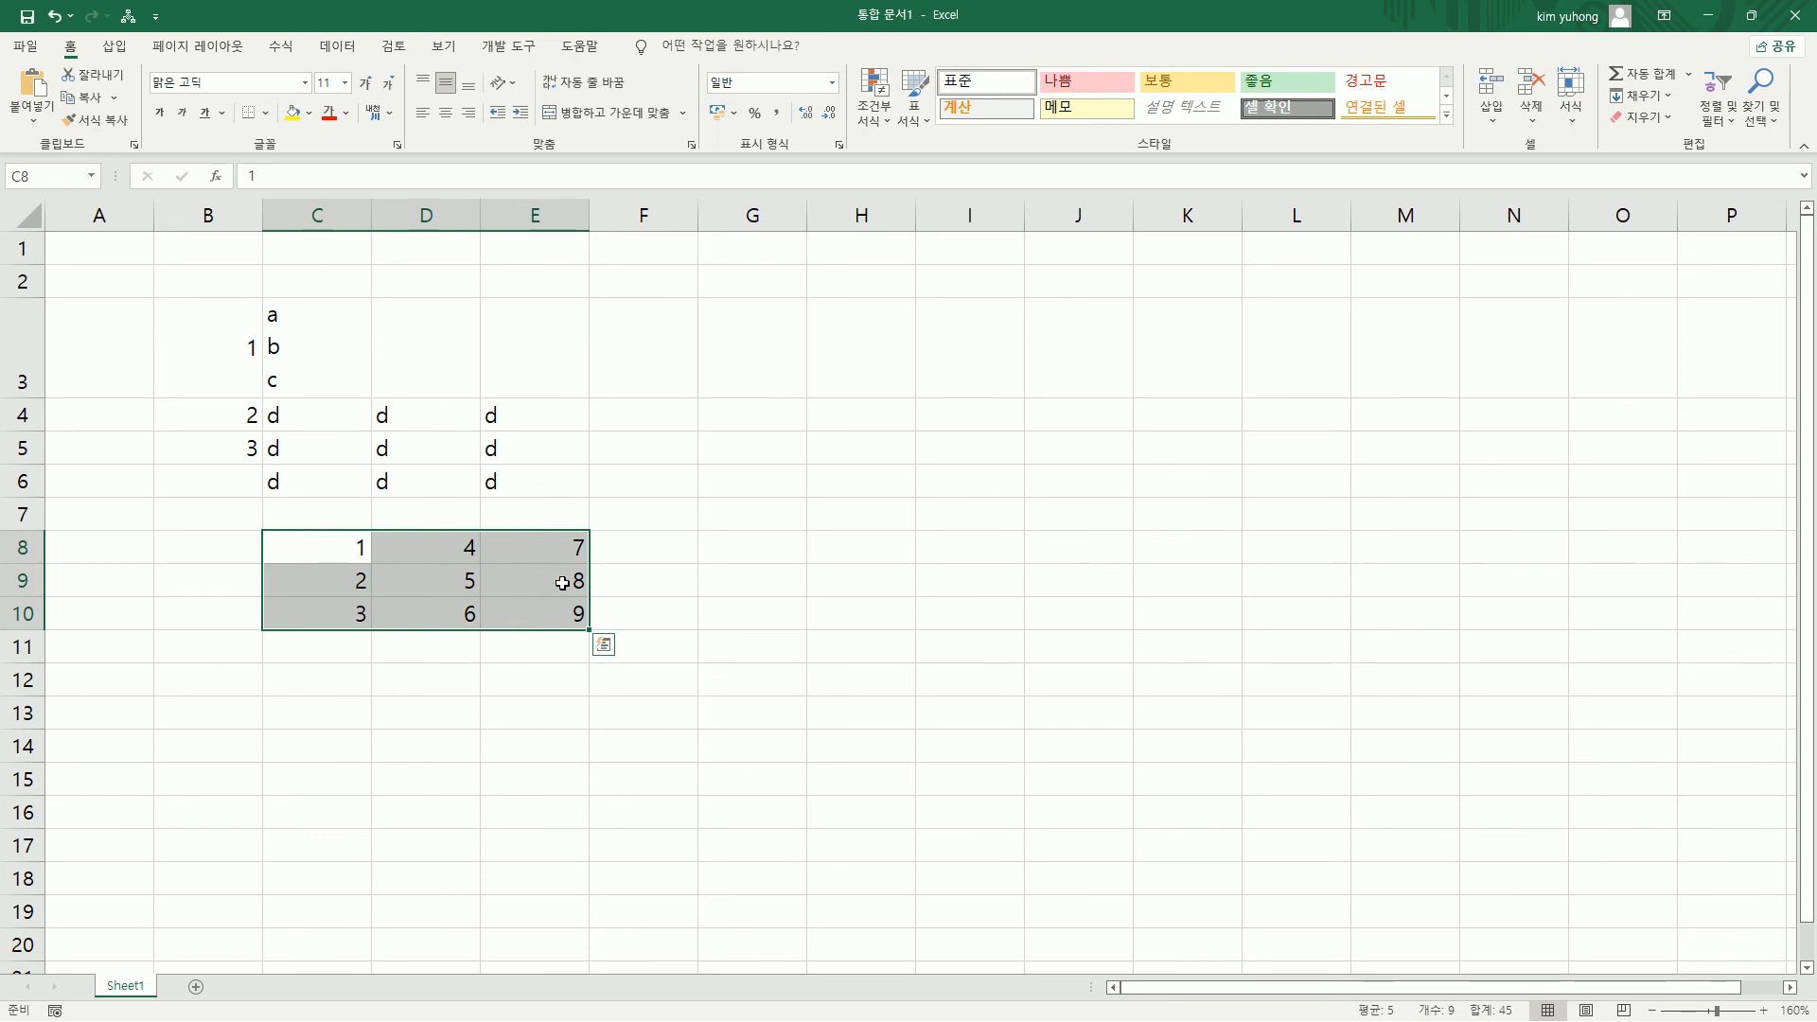
# - Select C12:E14 and enter 1, 2 and 3 down its first column, keeping the range selected
pyautogui.moveTo(321, 673); pyautogui.dragTo(524, 754)
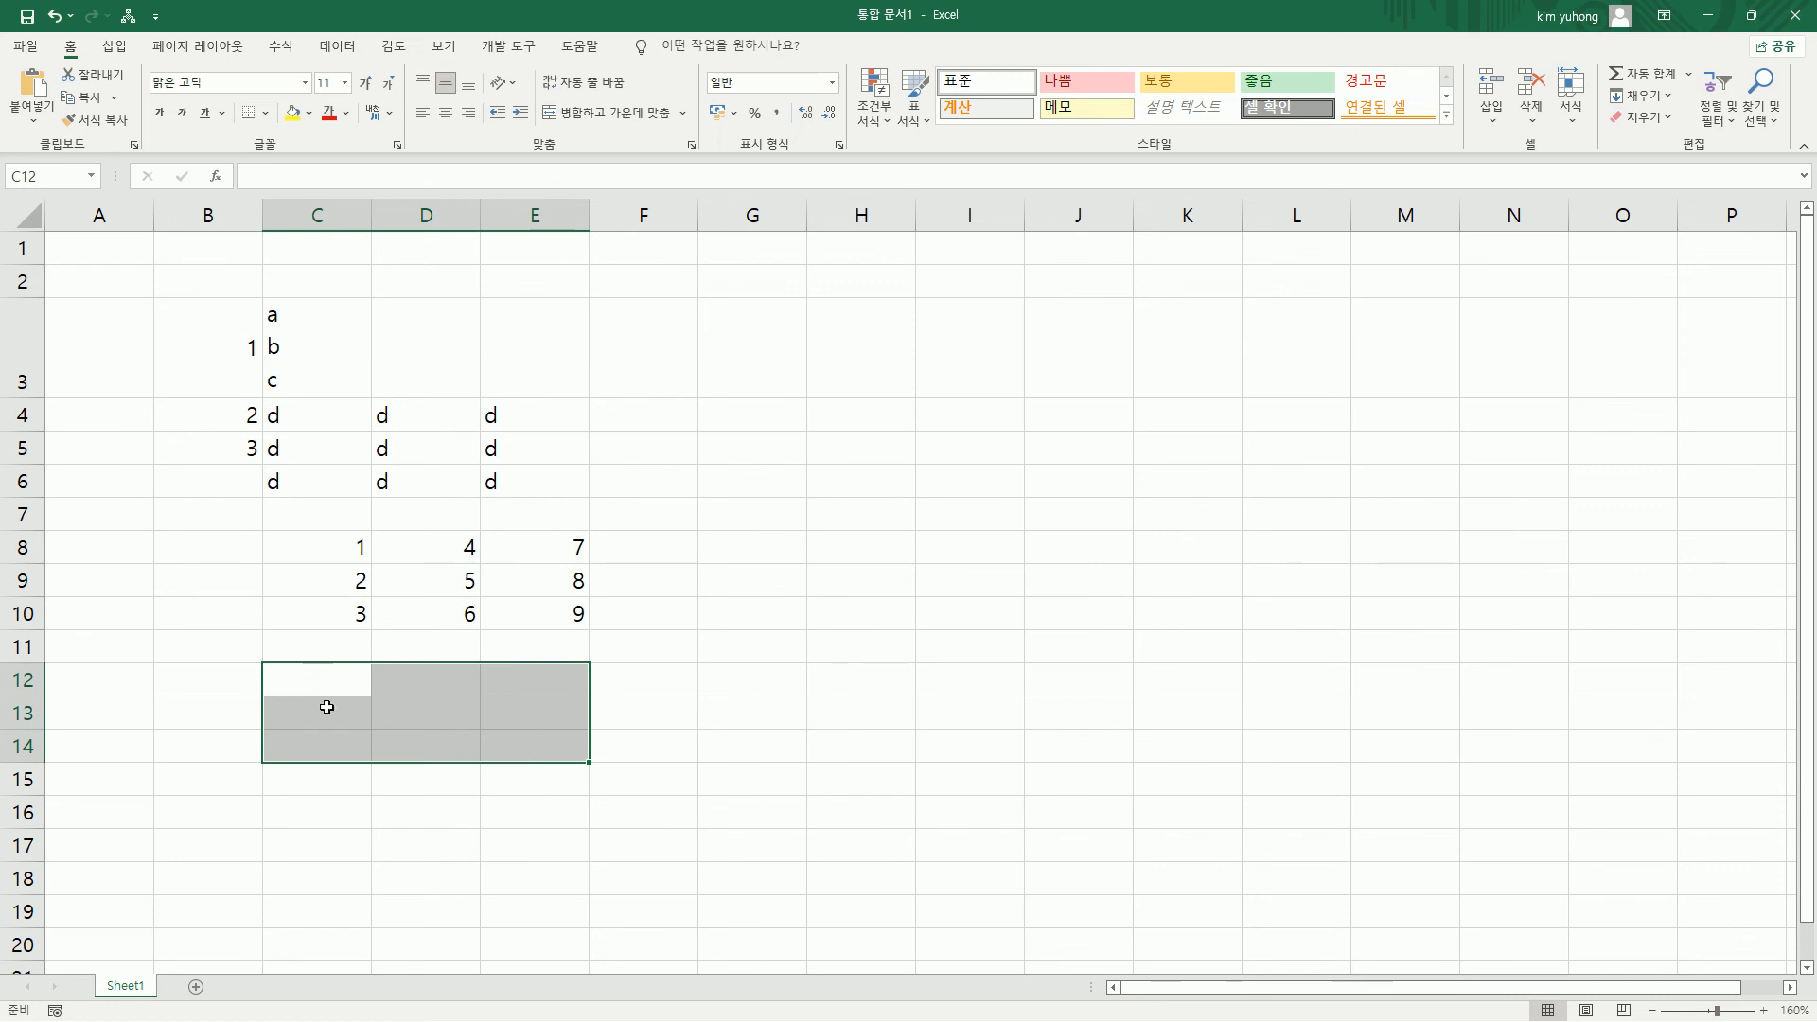
pyautogui.write('1')
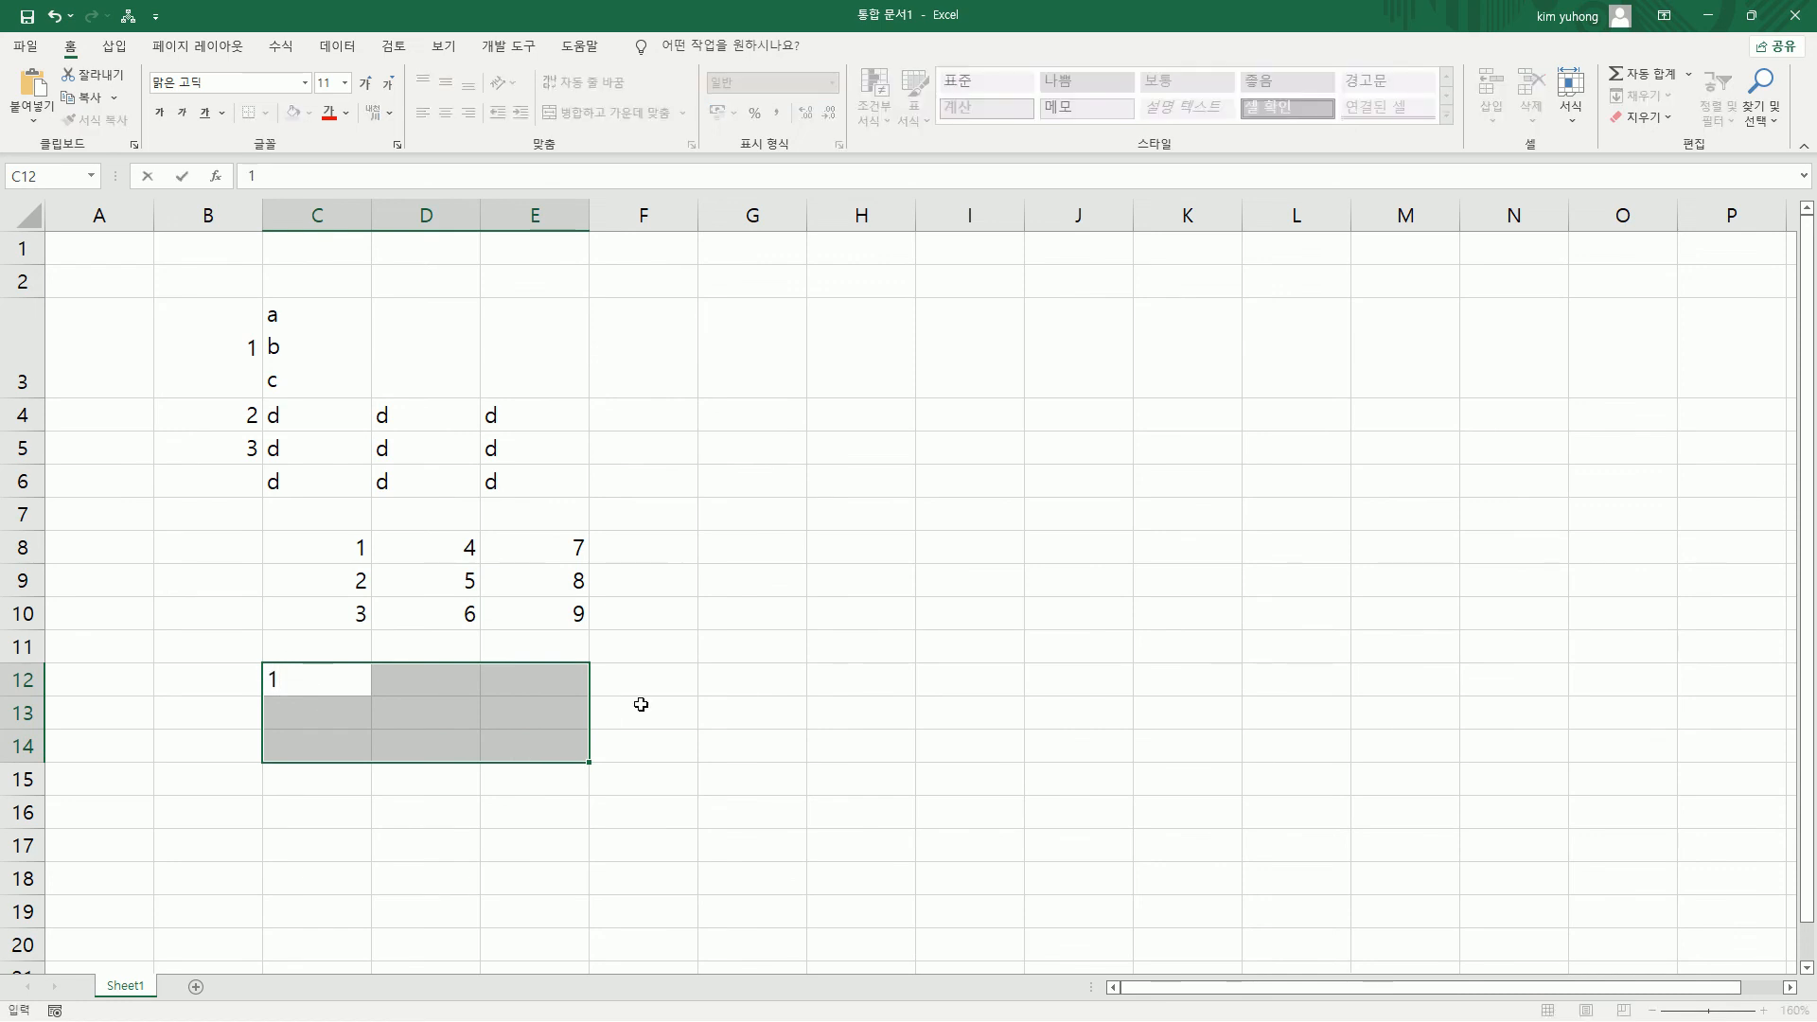
pyautogui.press('Return')
pyautogui.write('2')
pyautogui.press('Return')
pyautogui.write('3')
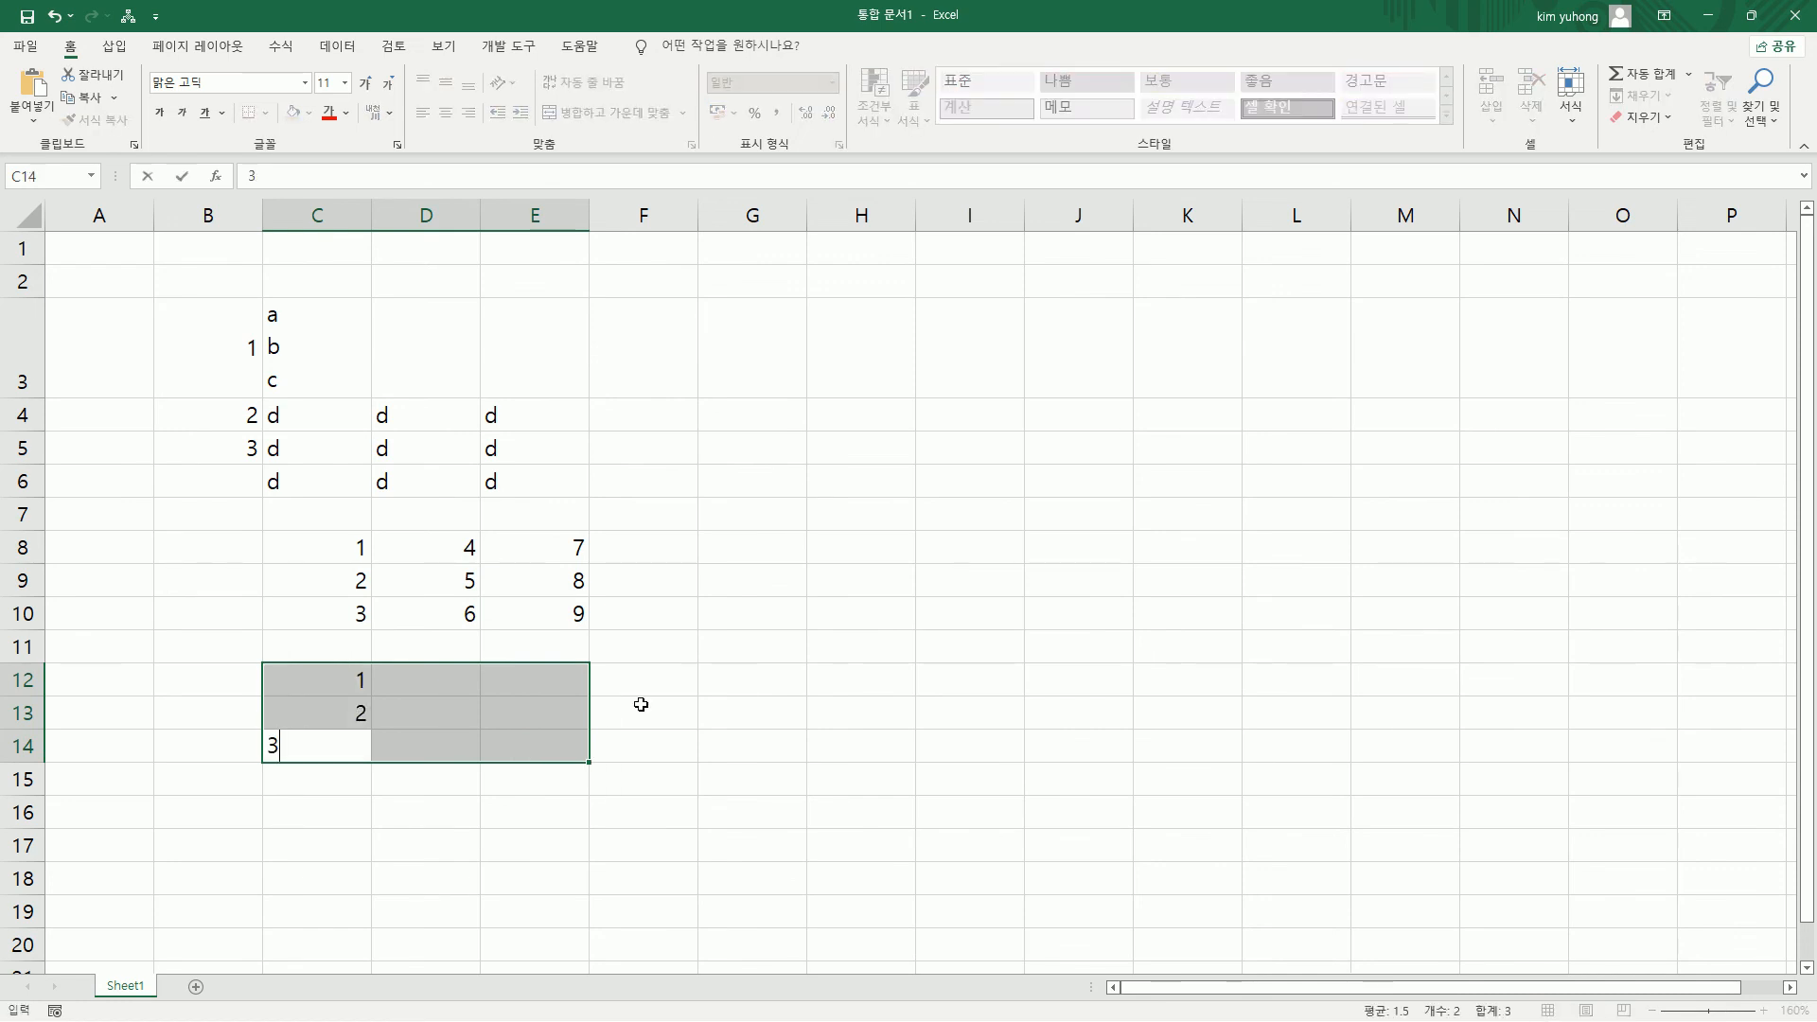
pyautogui.press('Return')
# - Enter 4, 5 and 6 down the second column of the selected C12:E14 range, keeping the range selected
pyautogui.write('4')
pyautogui.press('Return')
pyautogui.write('5')
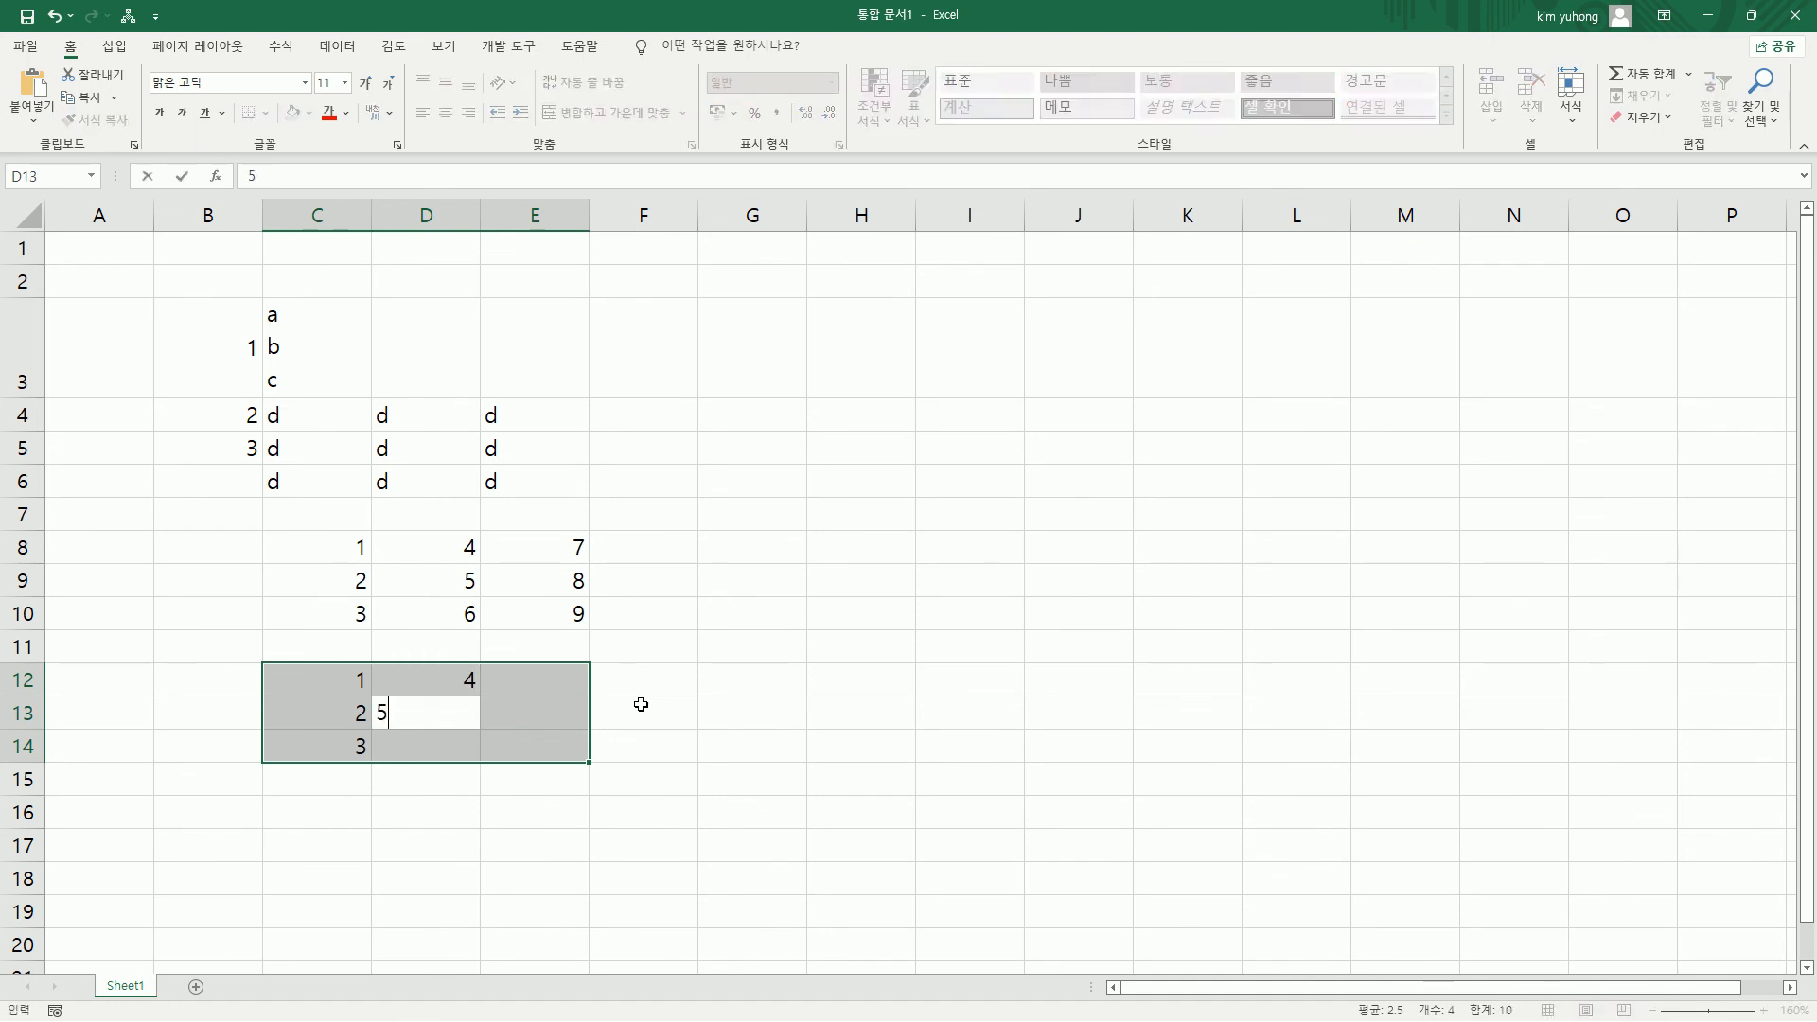
pyautogui.press('Return')
pyautogui.write('6')
pyautogui.press('Return')
# - Enter 7, 8 and 9 down the third column of the selected C12:E14 range
pyautogui.write('7')
pyautogui.press('Return')
pyautogui.write('8')
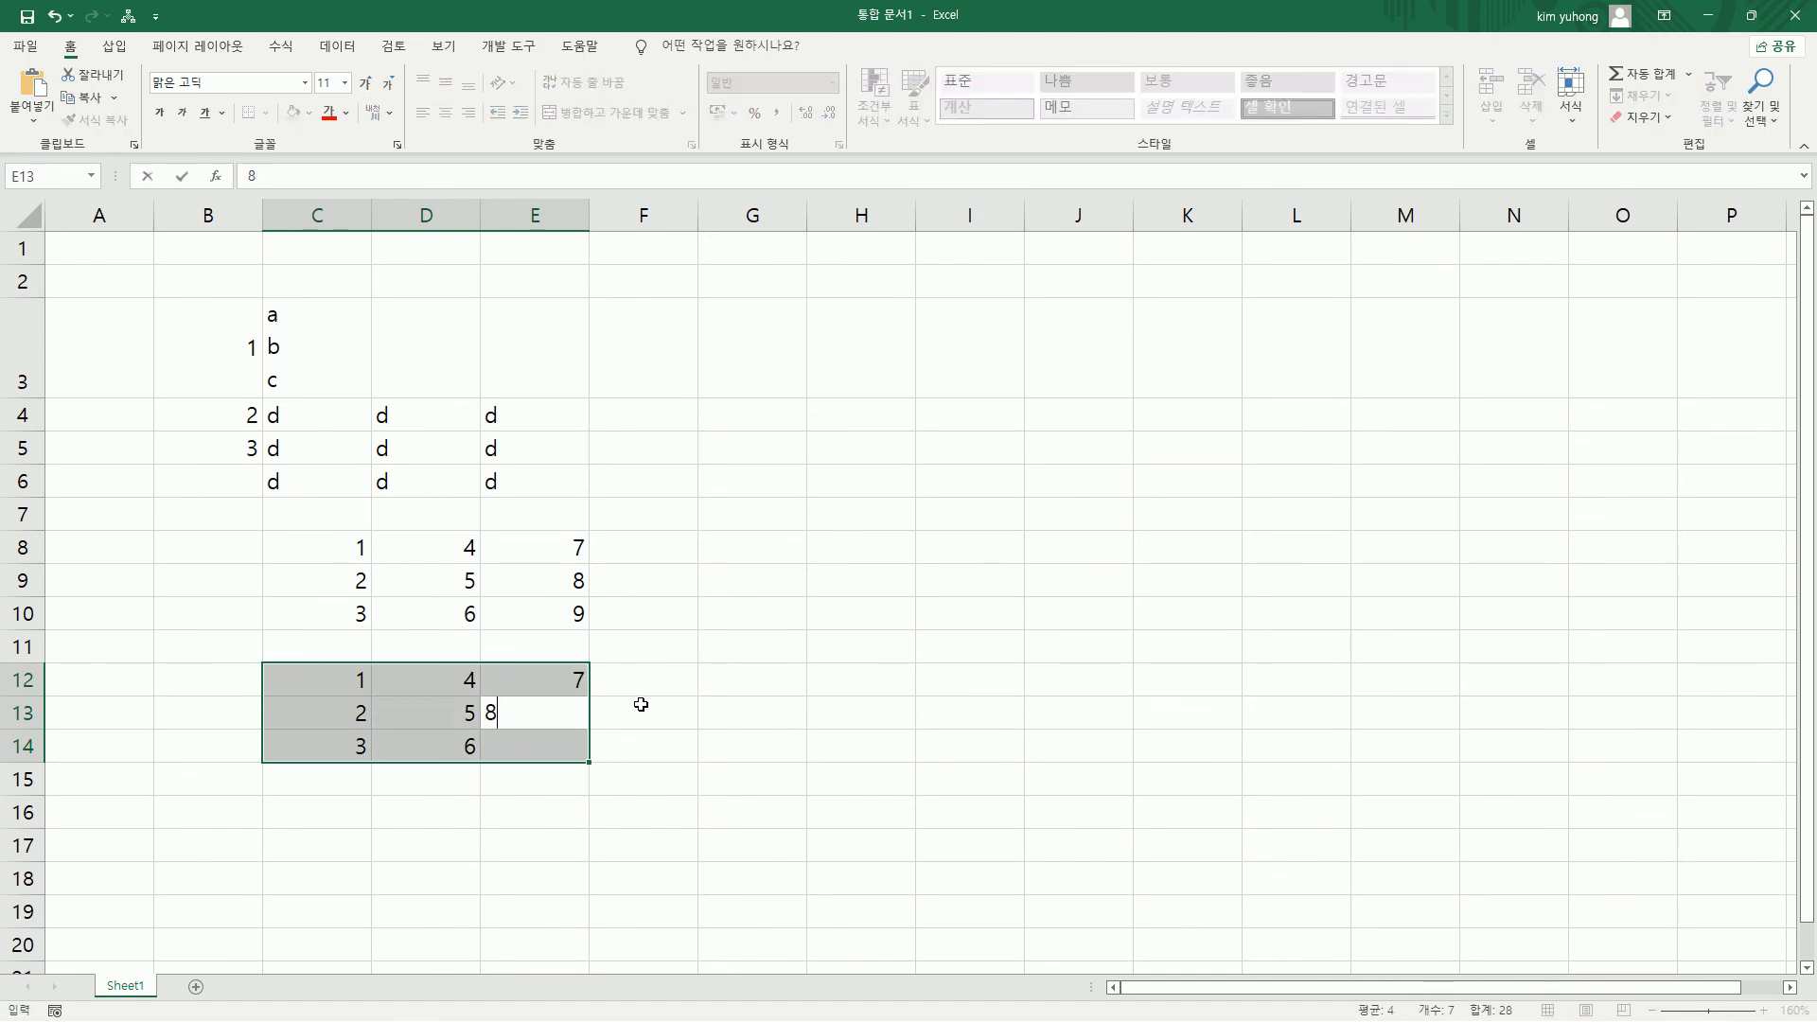
pyautogui.press('Return')
pyautogui.write('9')
pyautogui.press('Return')
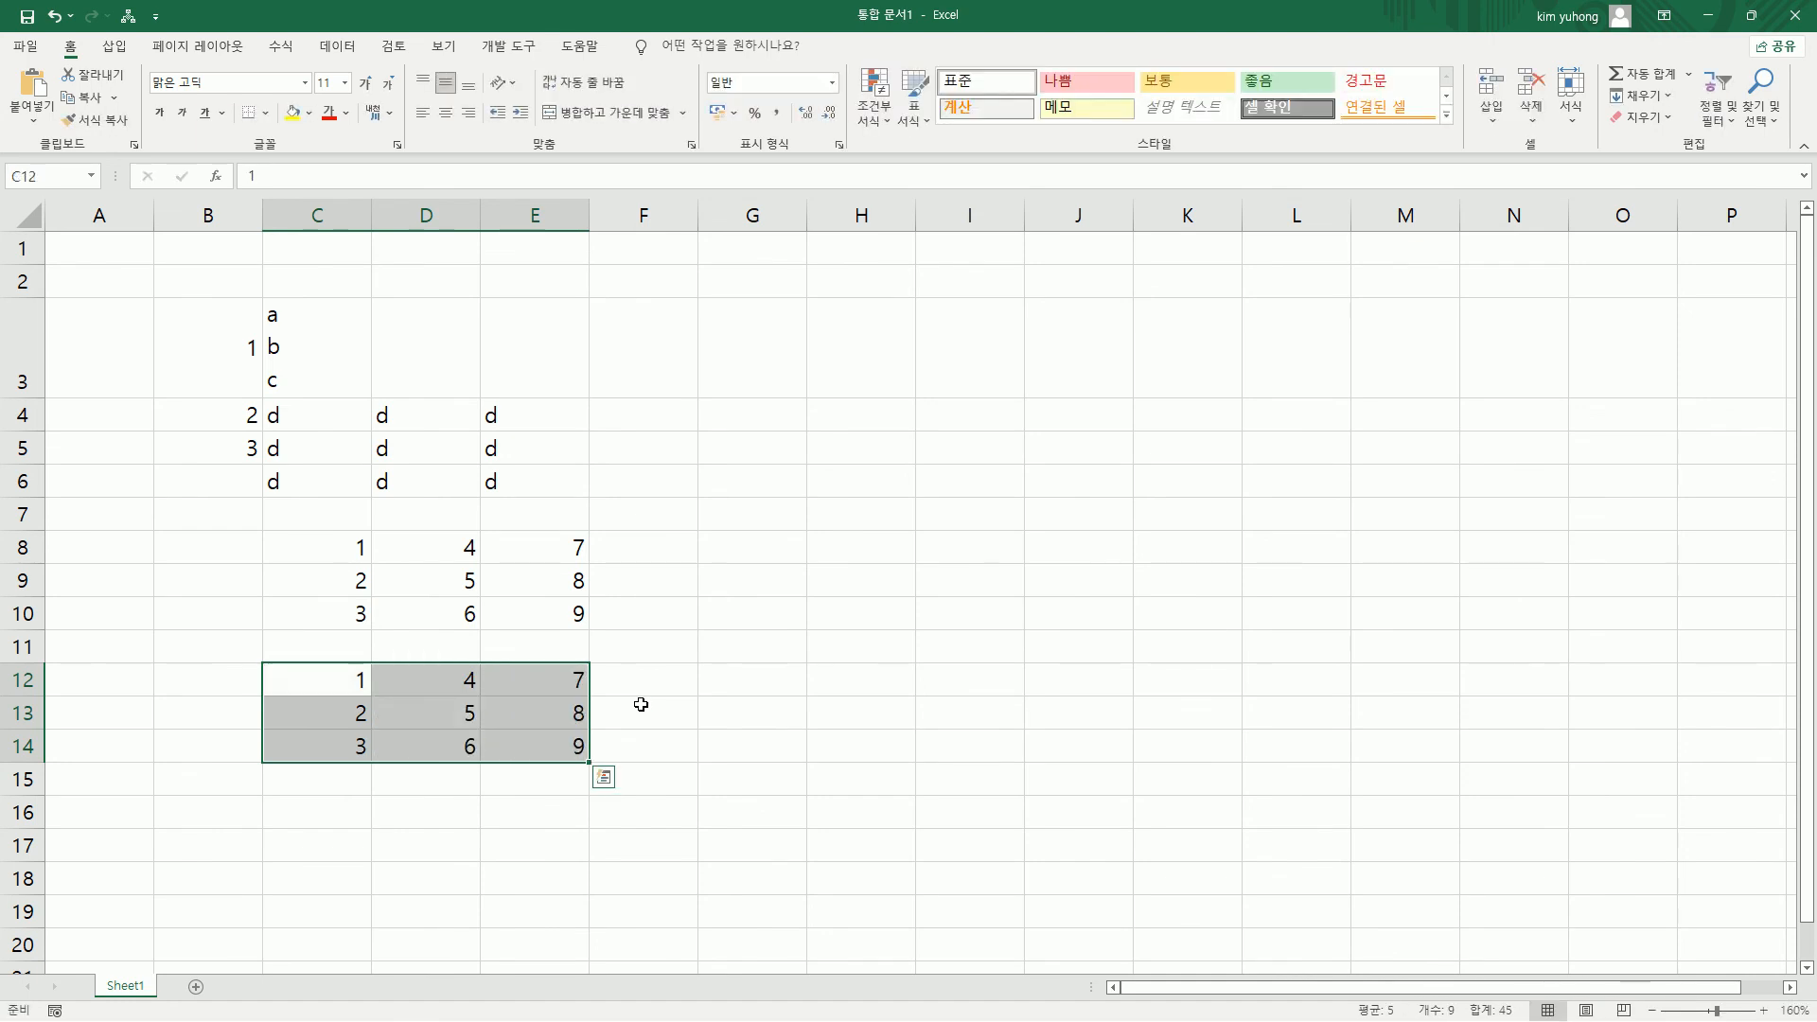
# - Enter 엑셀, 시나공 and 무작정 따라하기 down cells G4 to G6
pyautogui.click(740, 412)
pyautogui.write('dpr')
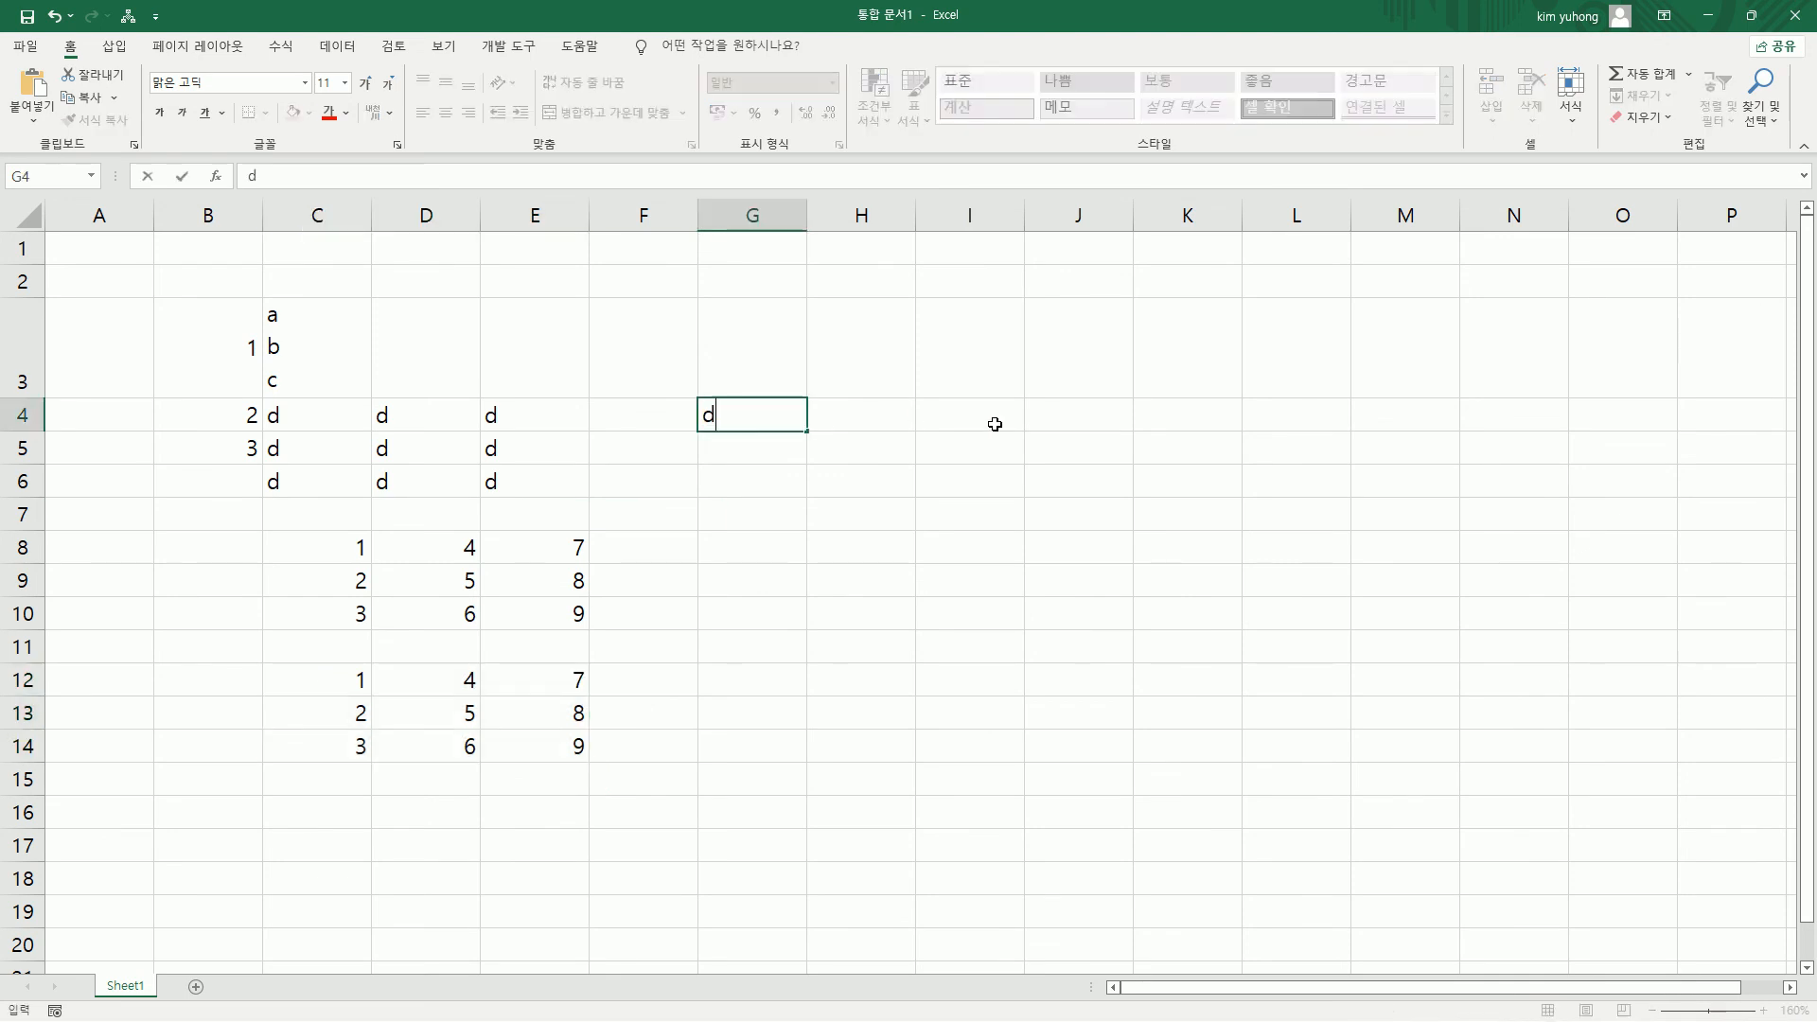
pyautogui.press('BackSpace')
pyautogui.press('BackSpace')
pyautogui.press('BackSpace')
pyautogui.press('Hangul')
pyautogui.write('엑셀')
pyautogui.press('Return')
pyautogui.write('시나공')
pyautogui.press('Return')
pyautogui.write('무')
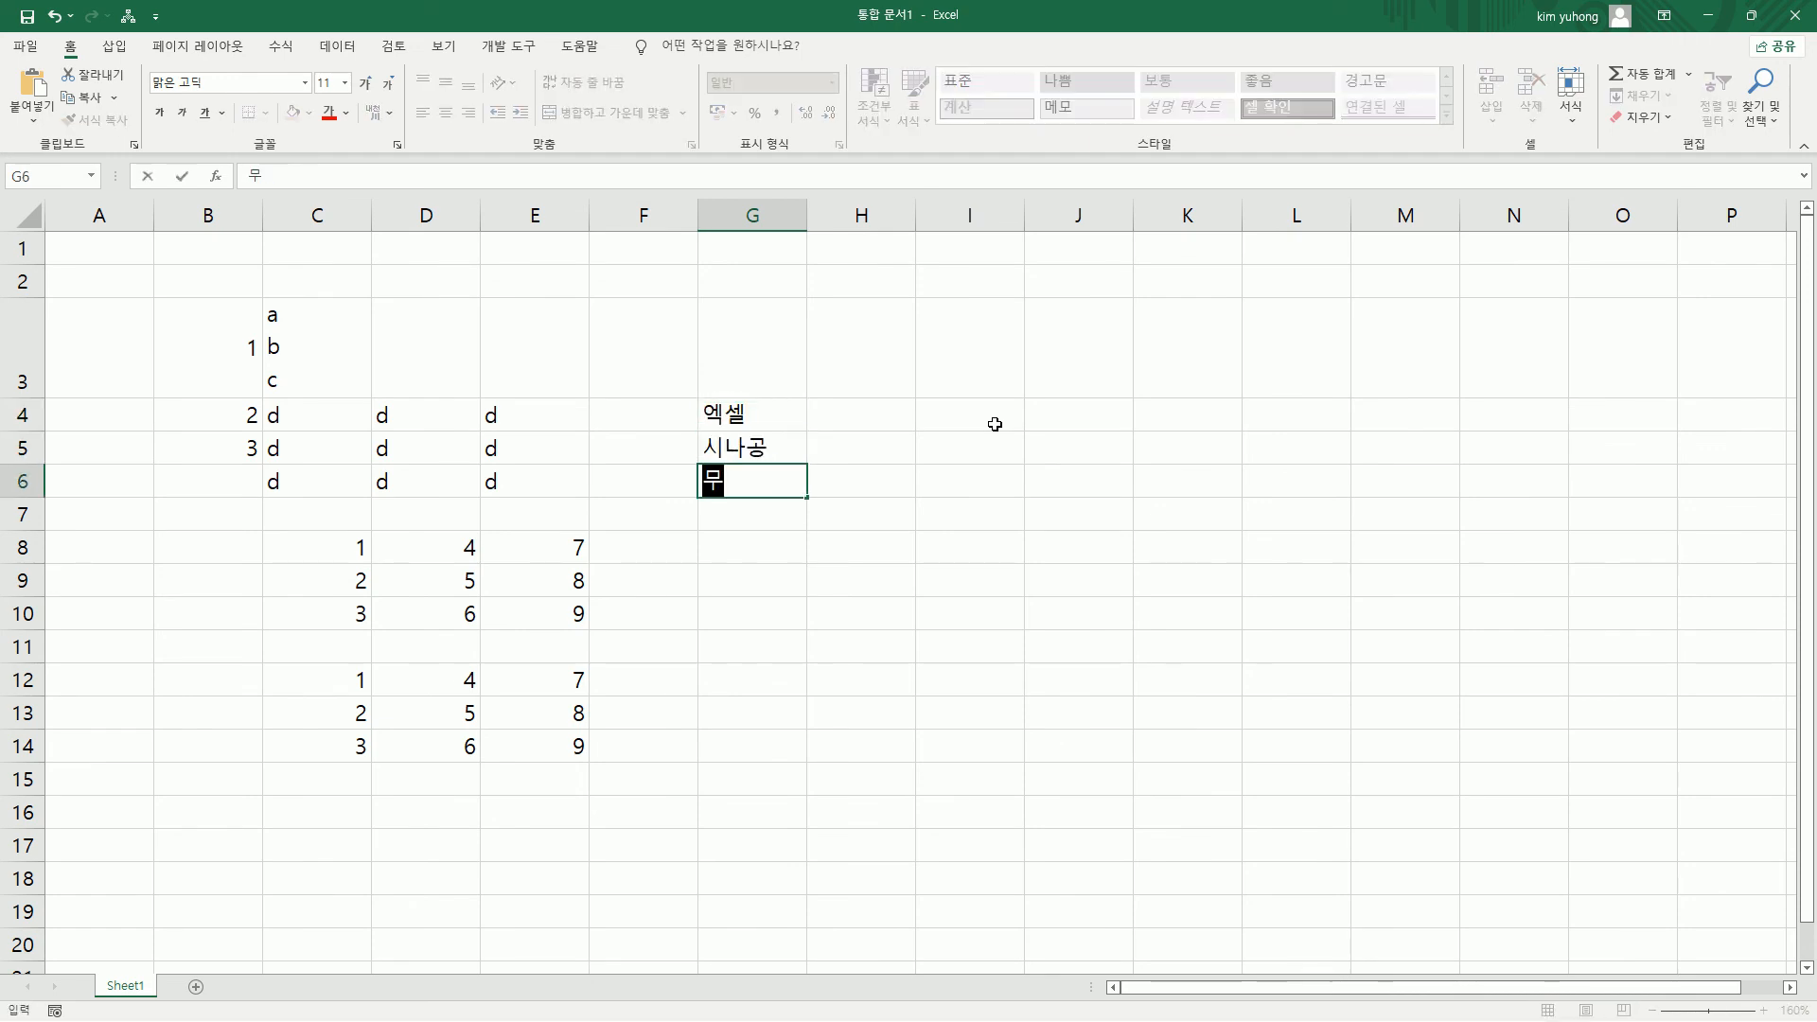
pyautogui.write('작정 따라하')
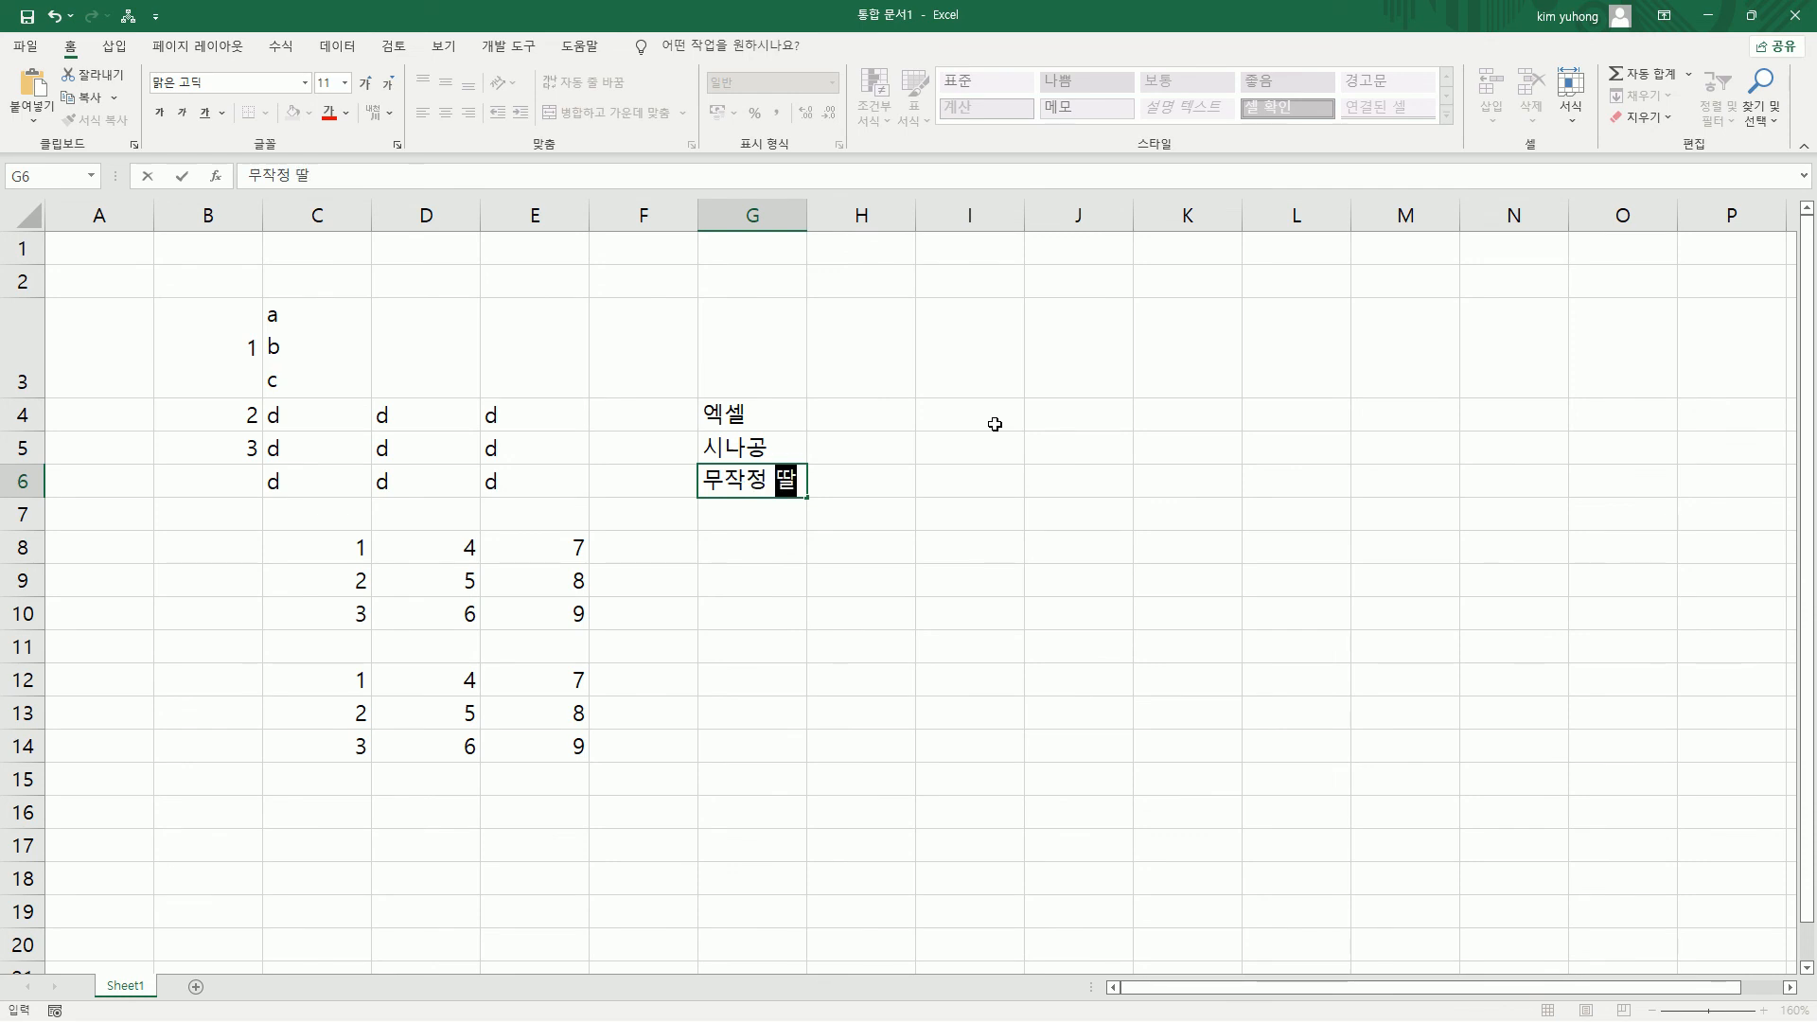
pyautogui.write('기')
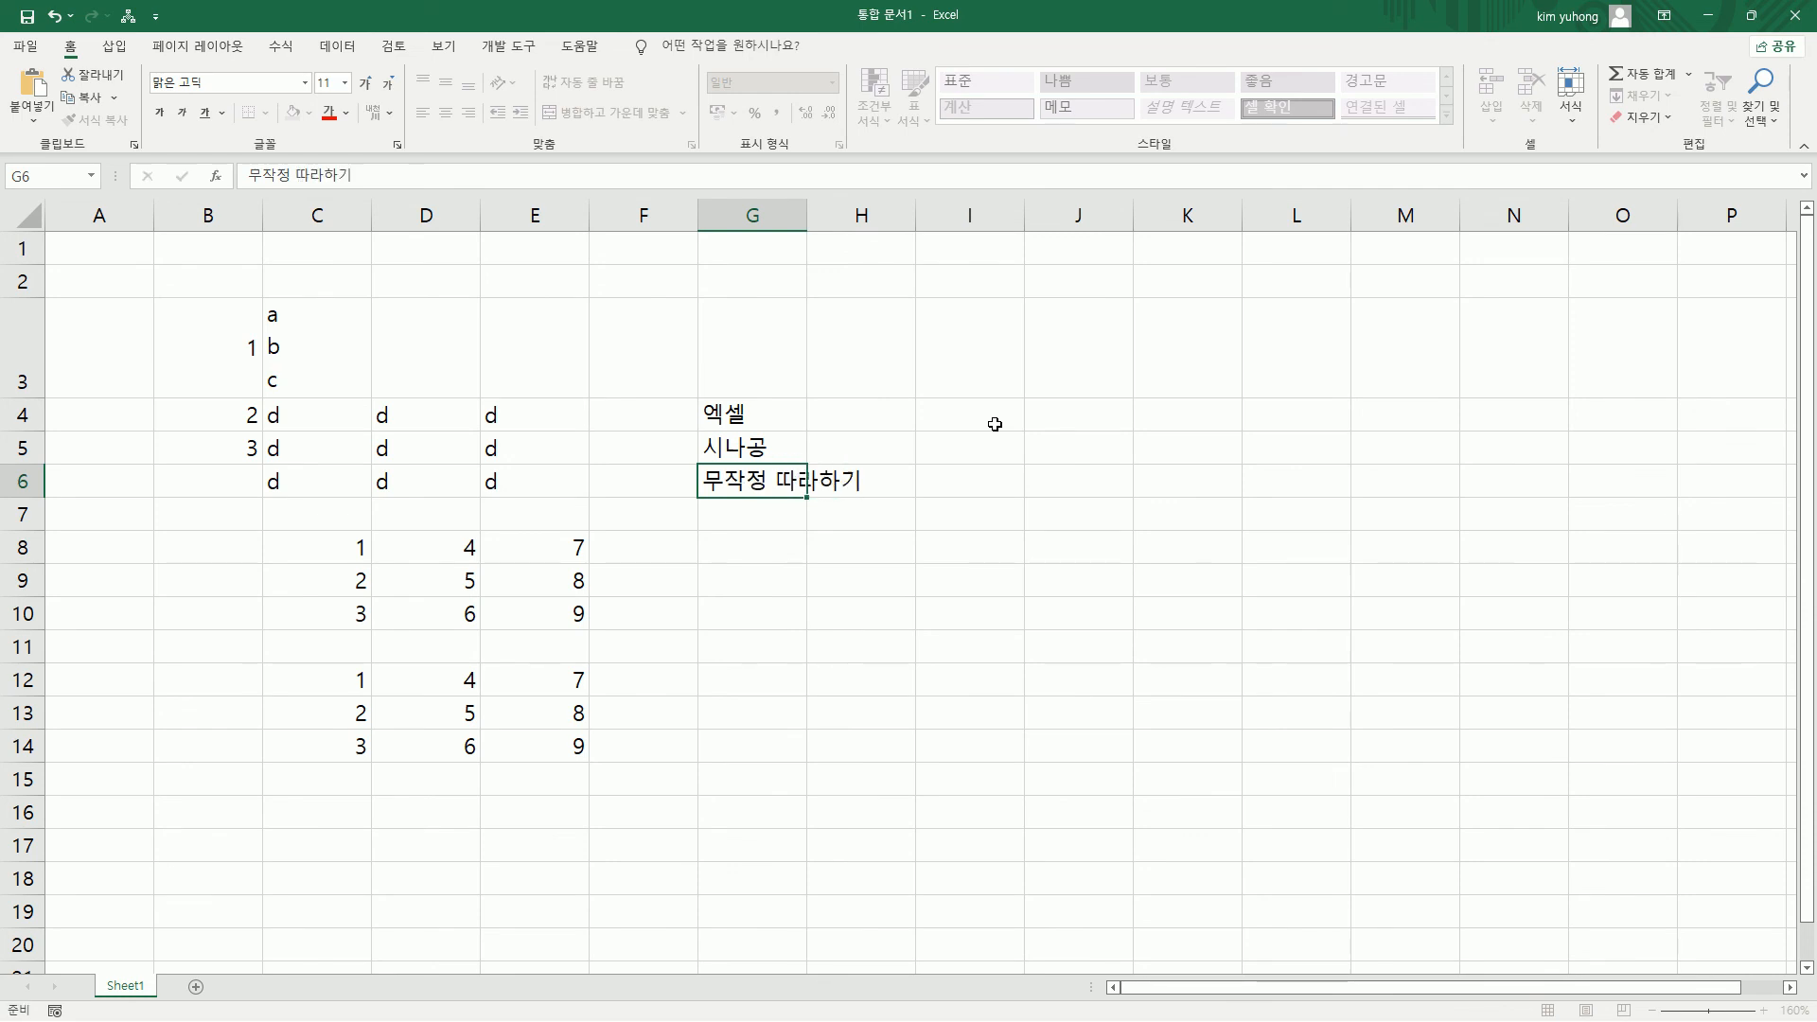
pyautogui.press('Return')
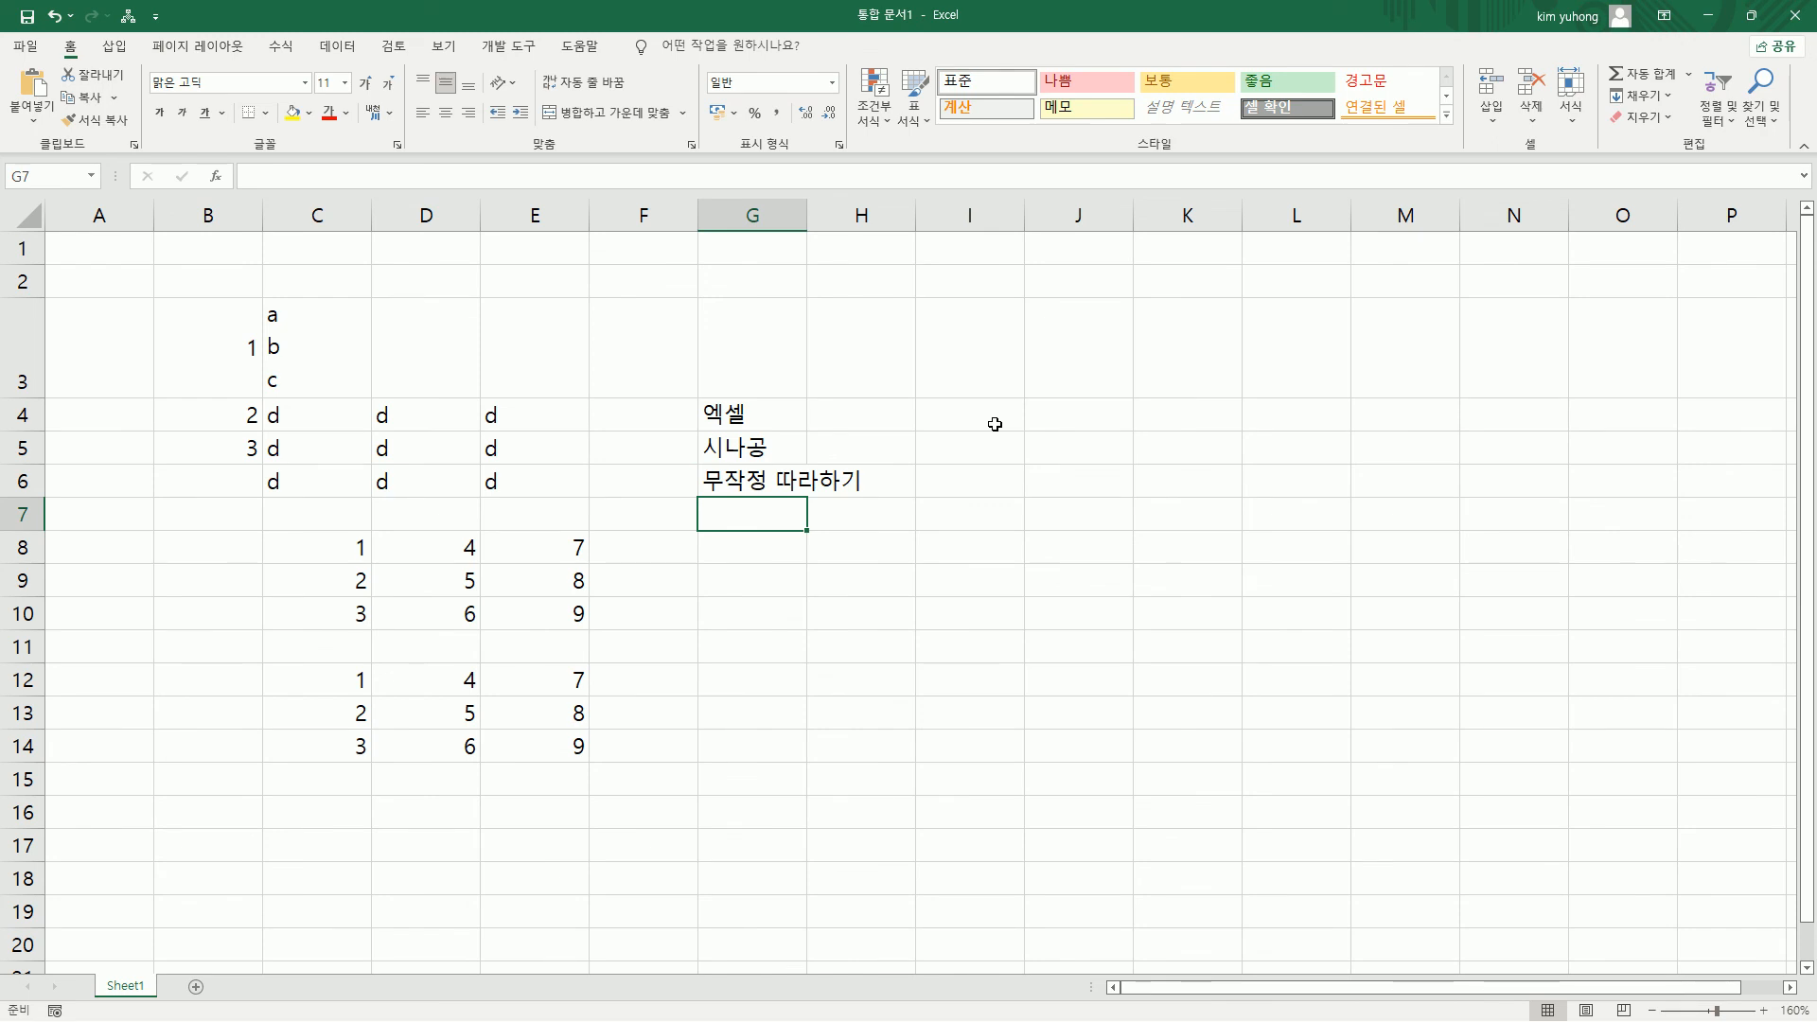
# - Fill G7 with 시나공 by choosing it from the pick list of the column's existing entries
pyautogui.press('alt')
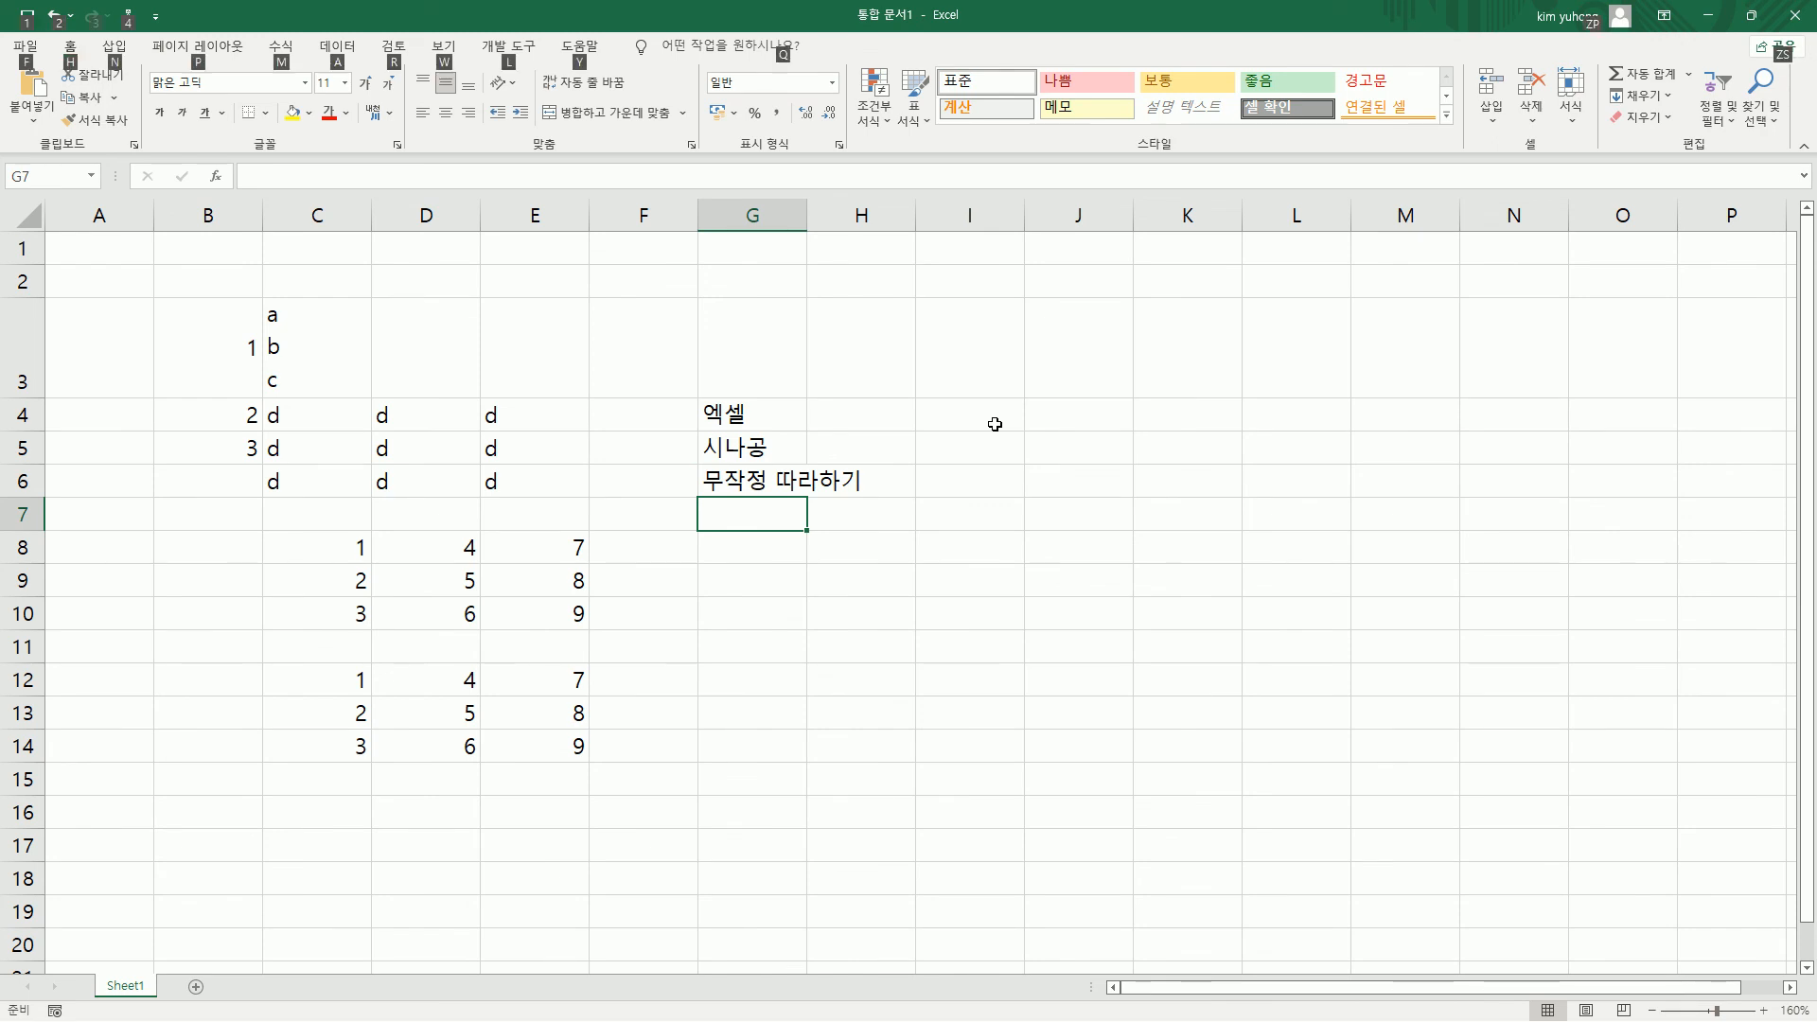
pyautogui.hotkey('alt', 'Down')
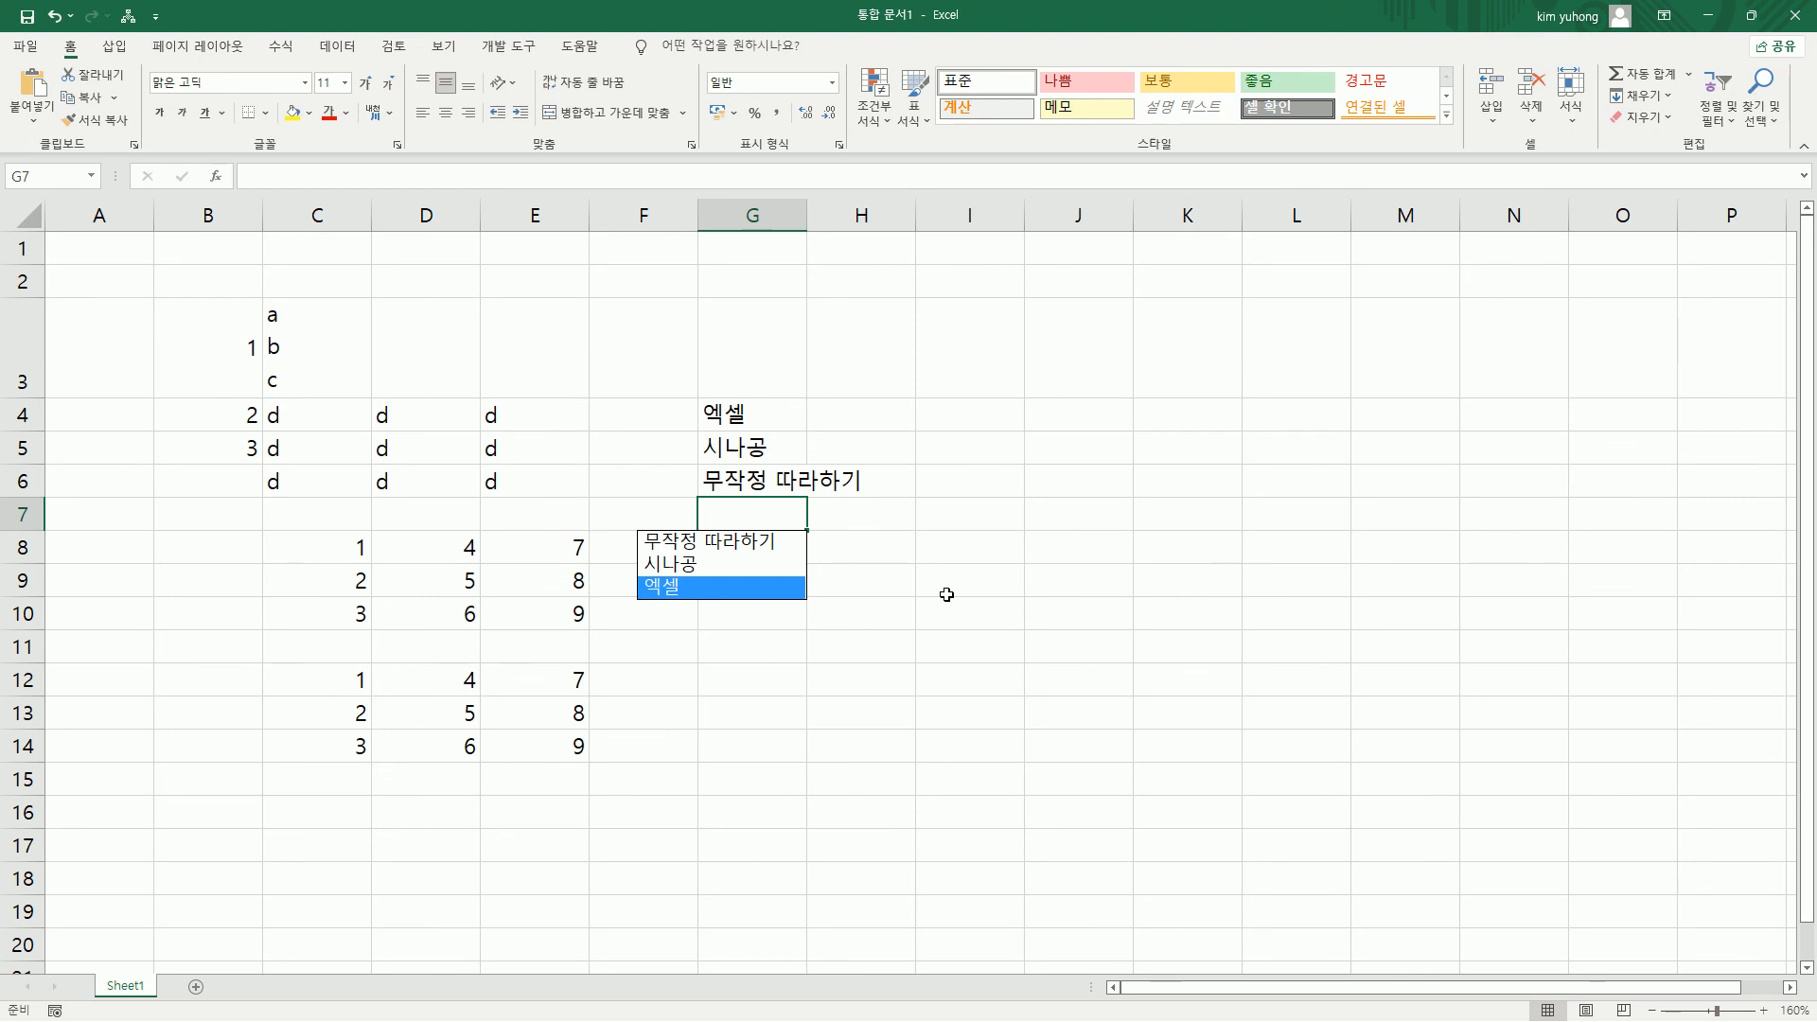
pyautogui.press('Up')
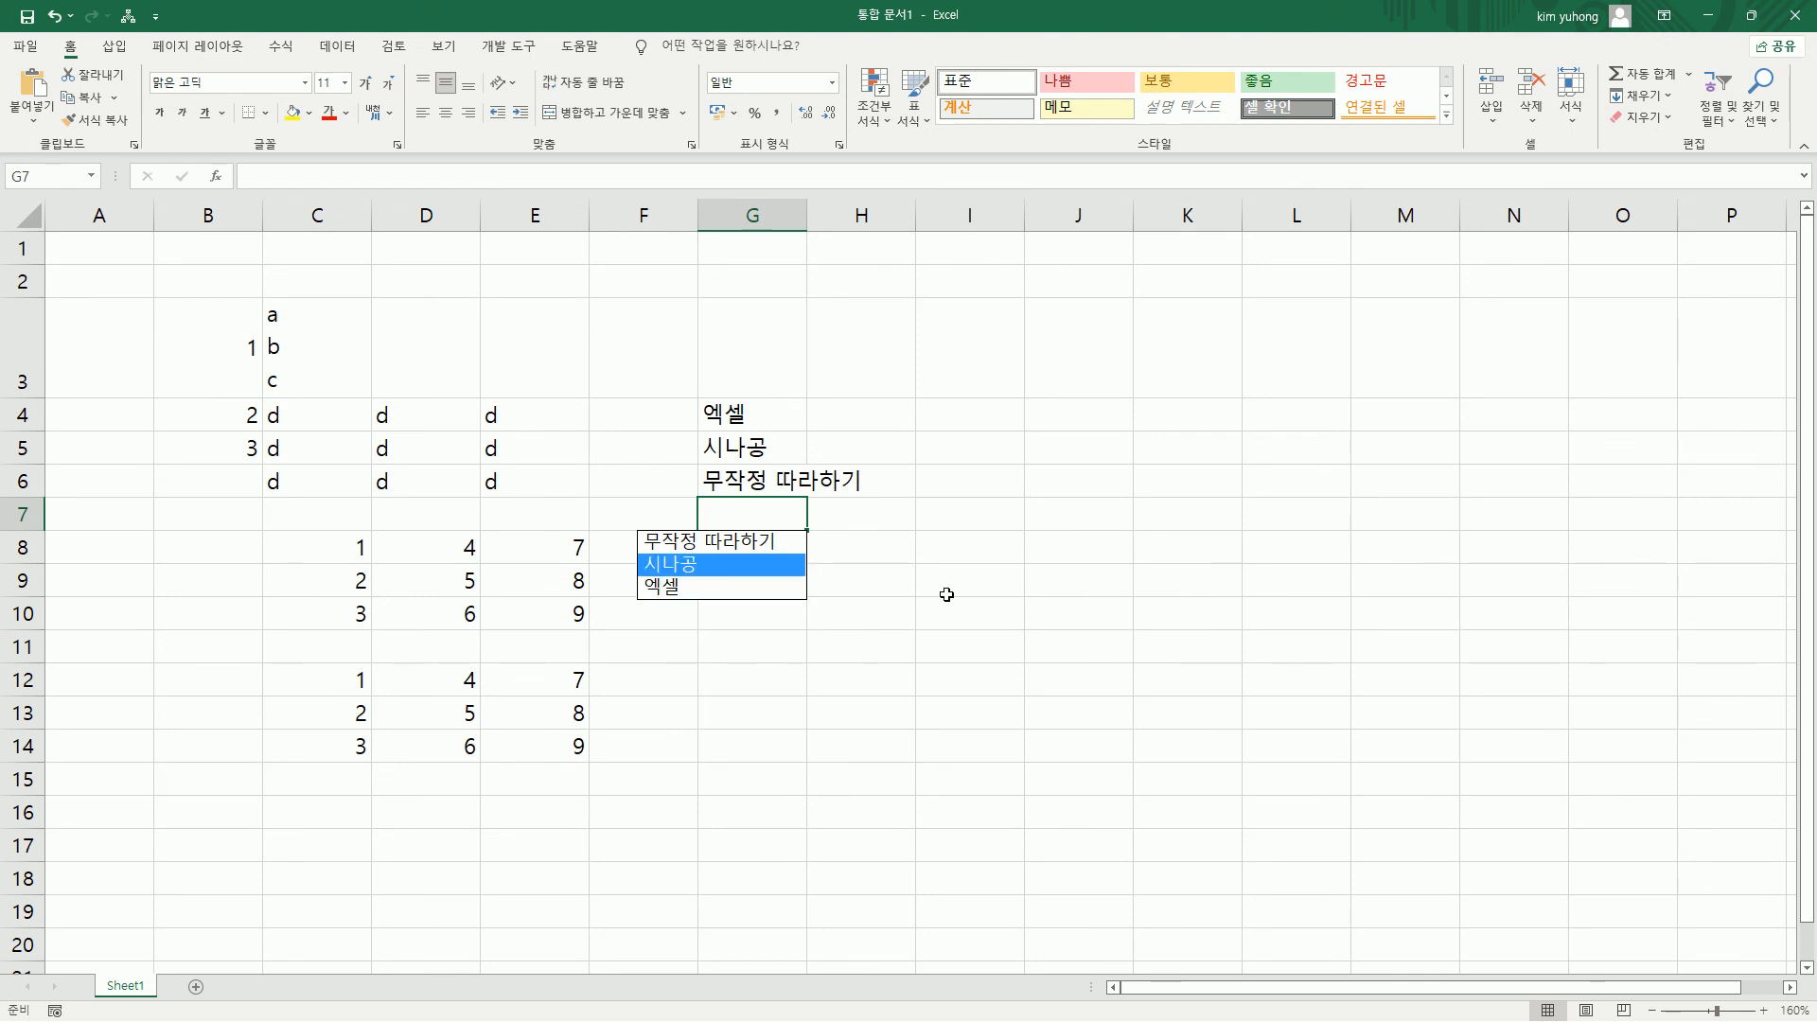
pyautogui.press('Return')
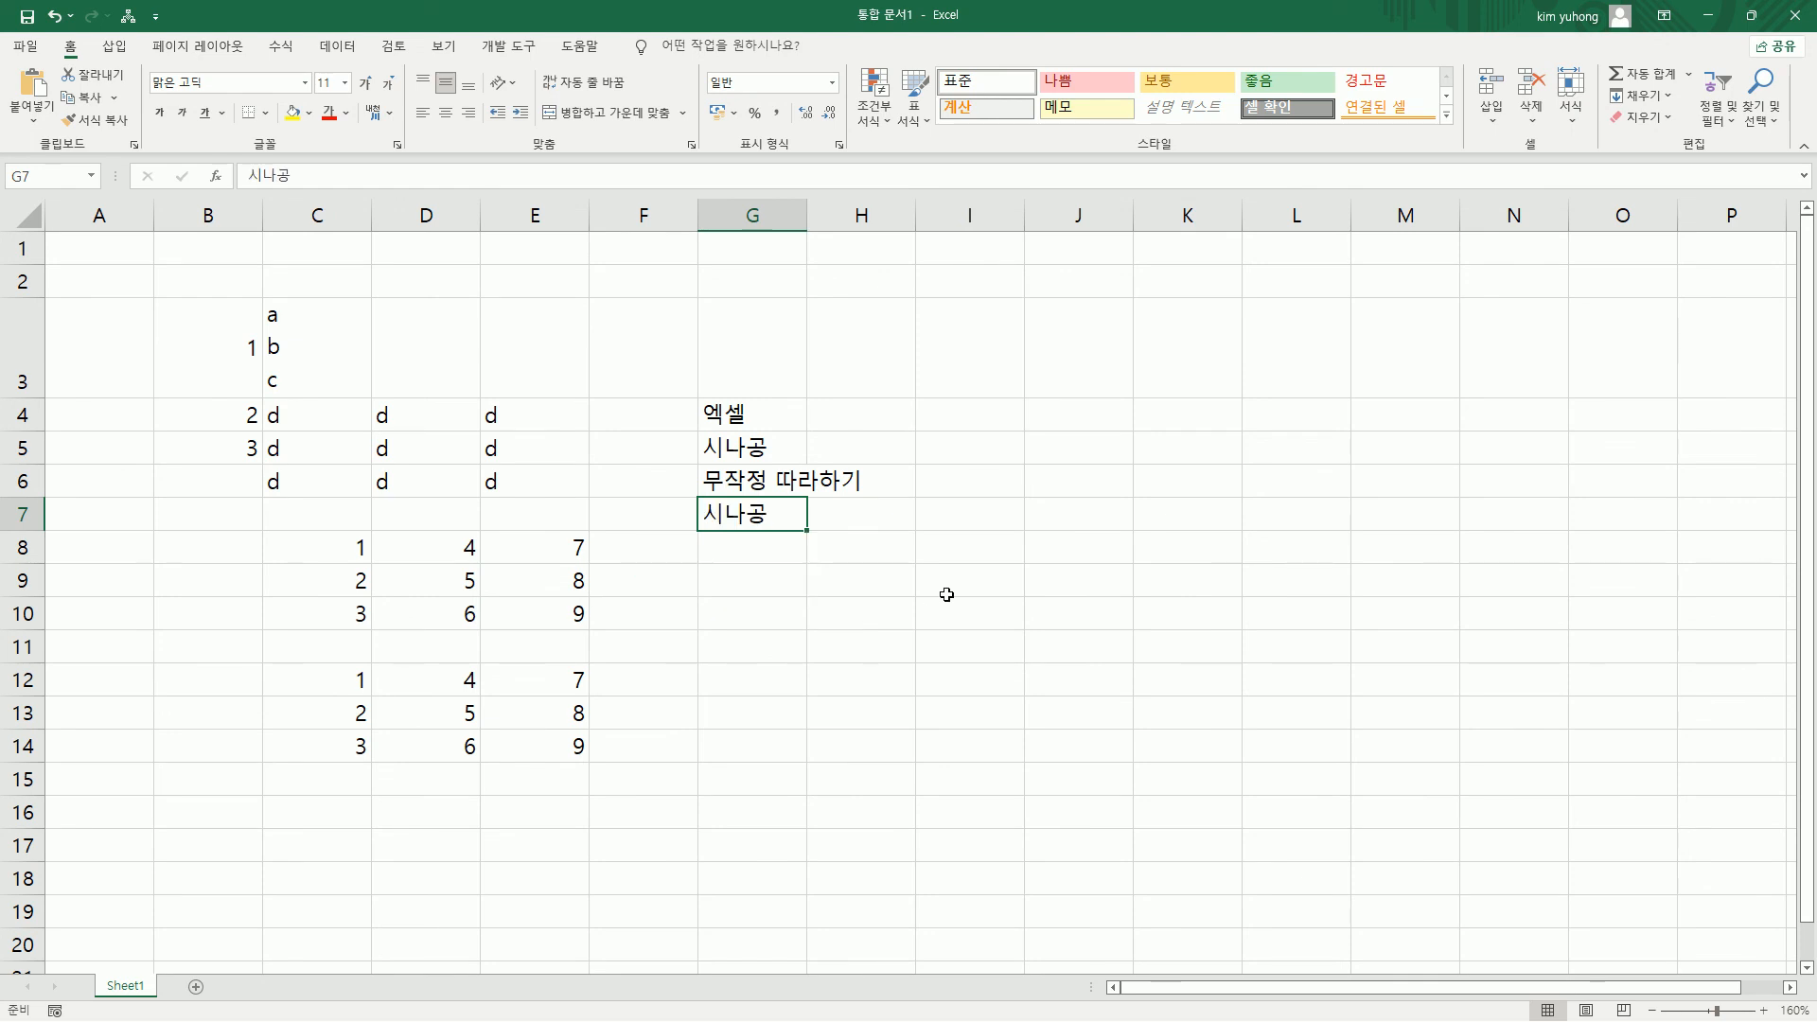
pyautogui.press('Return')
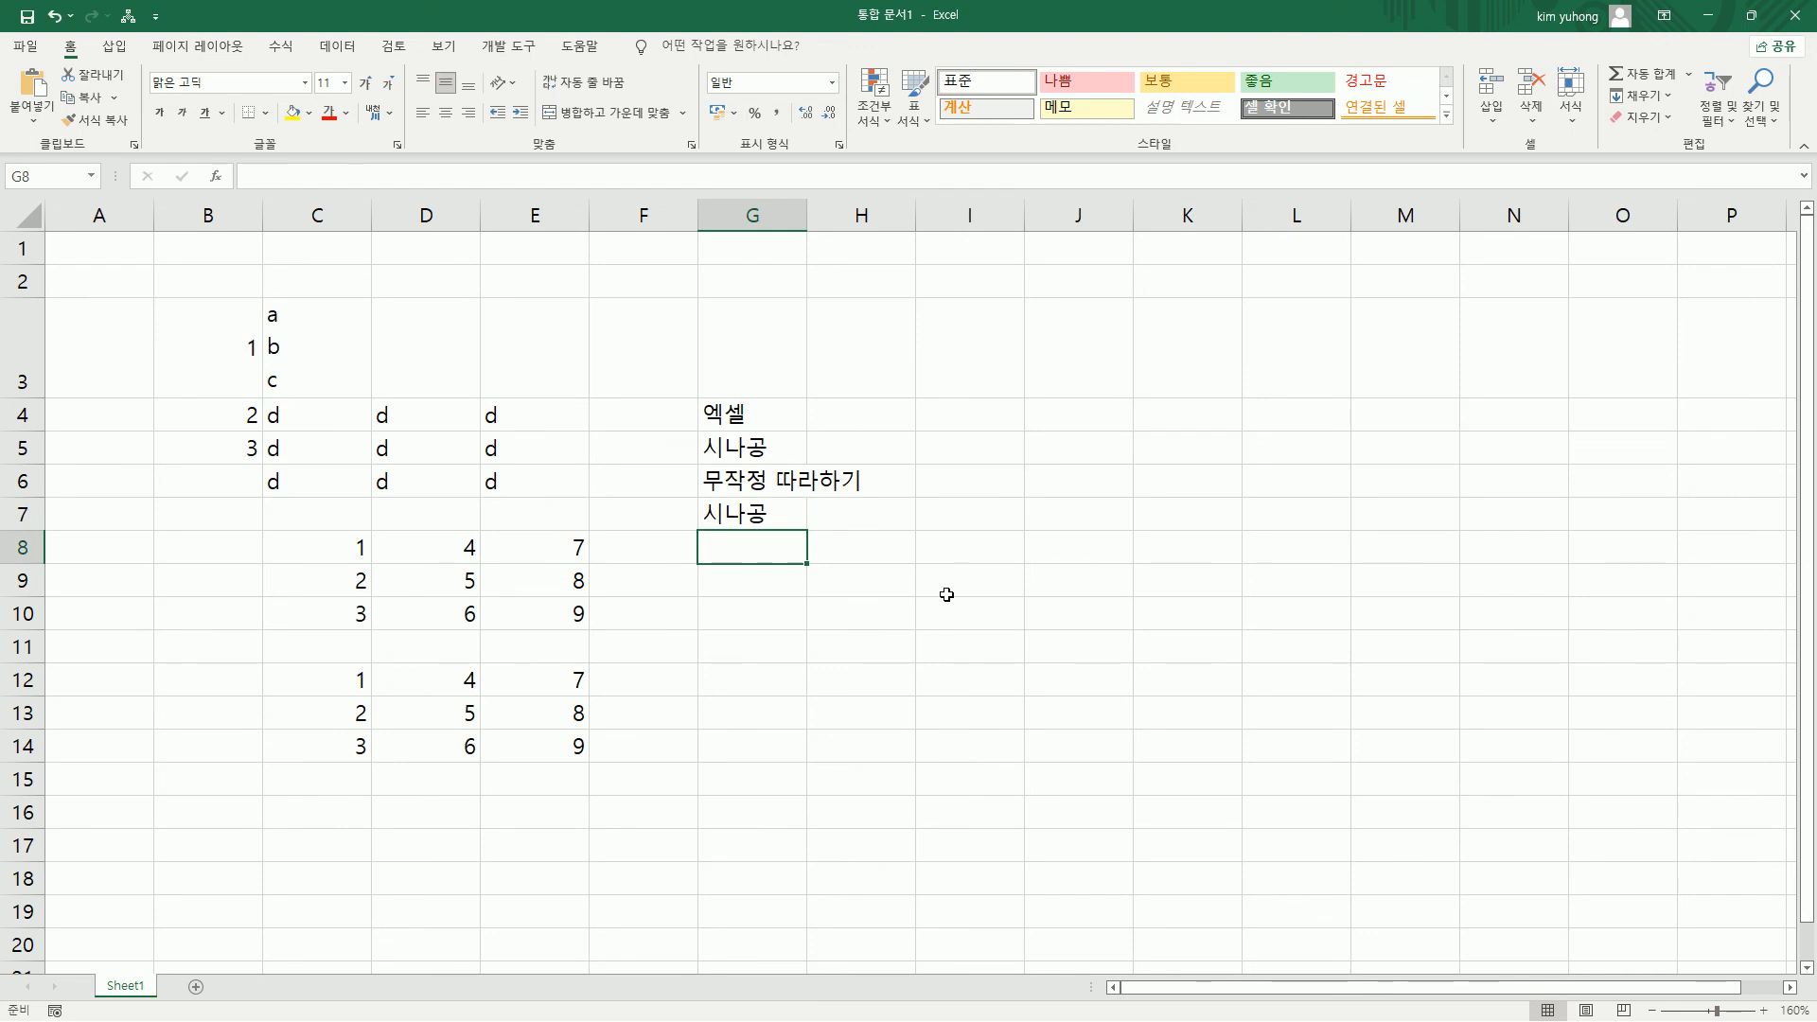
# - Fill G8 with 엑셀 from the pick list of the column's existing entries
pyautogui.press('alt')
pyautogui.hotkey('alt', 'Down')
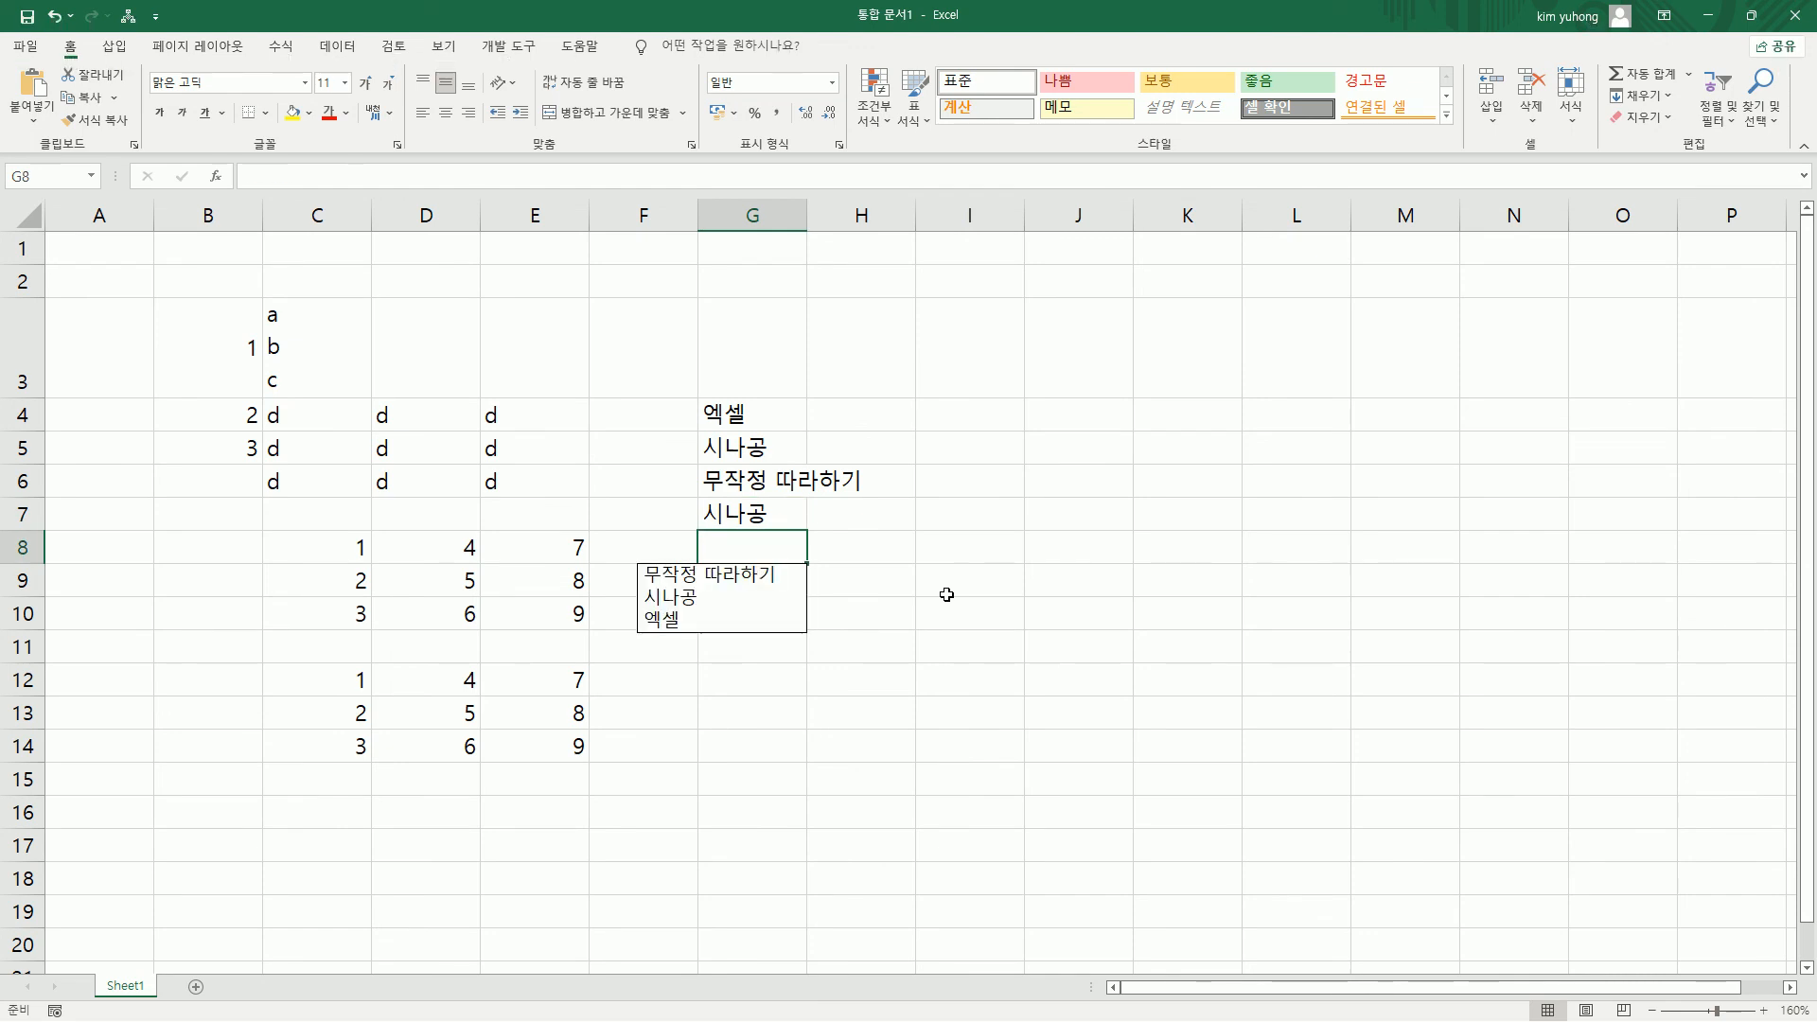
pyautogui.press('Down')
pyautogui.press('Down')
pyautogui.press('Down')
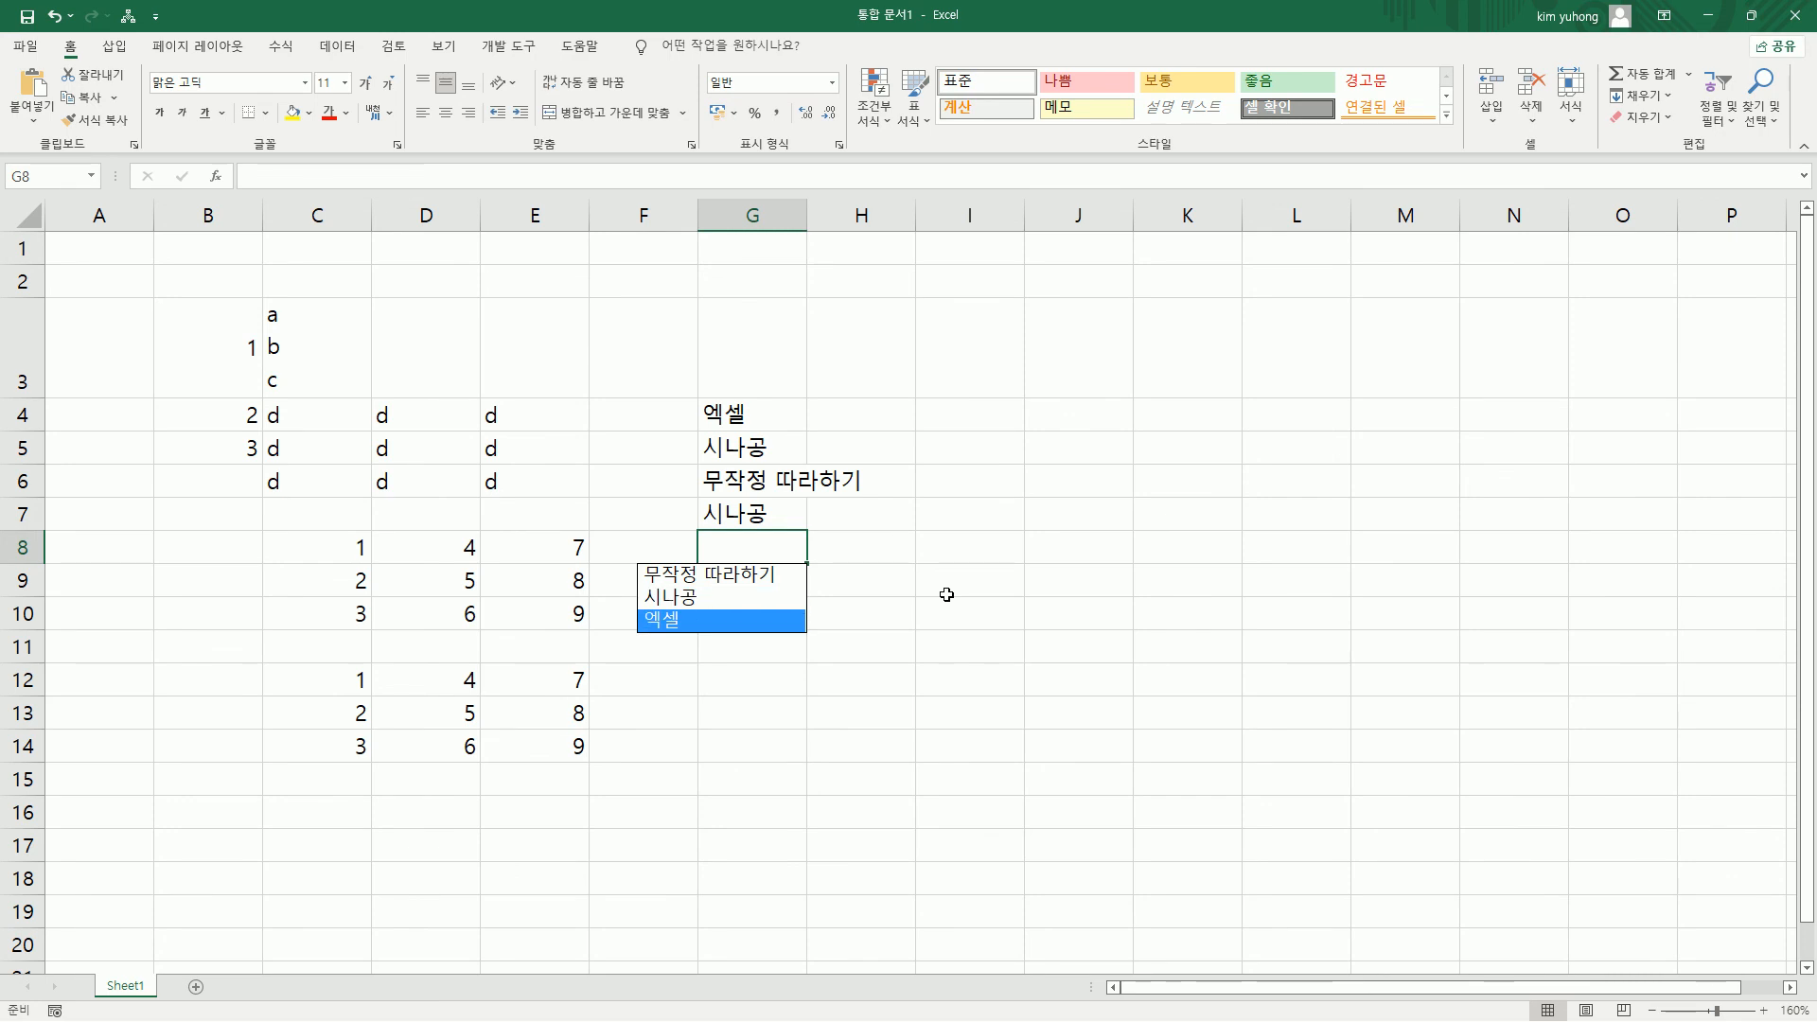
pyautogui.press('Return')
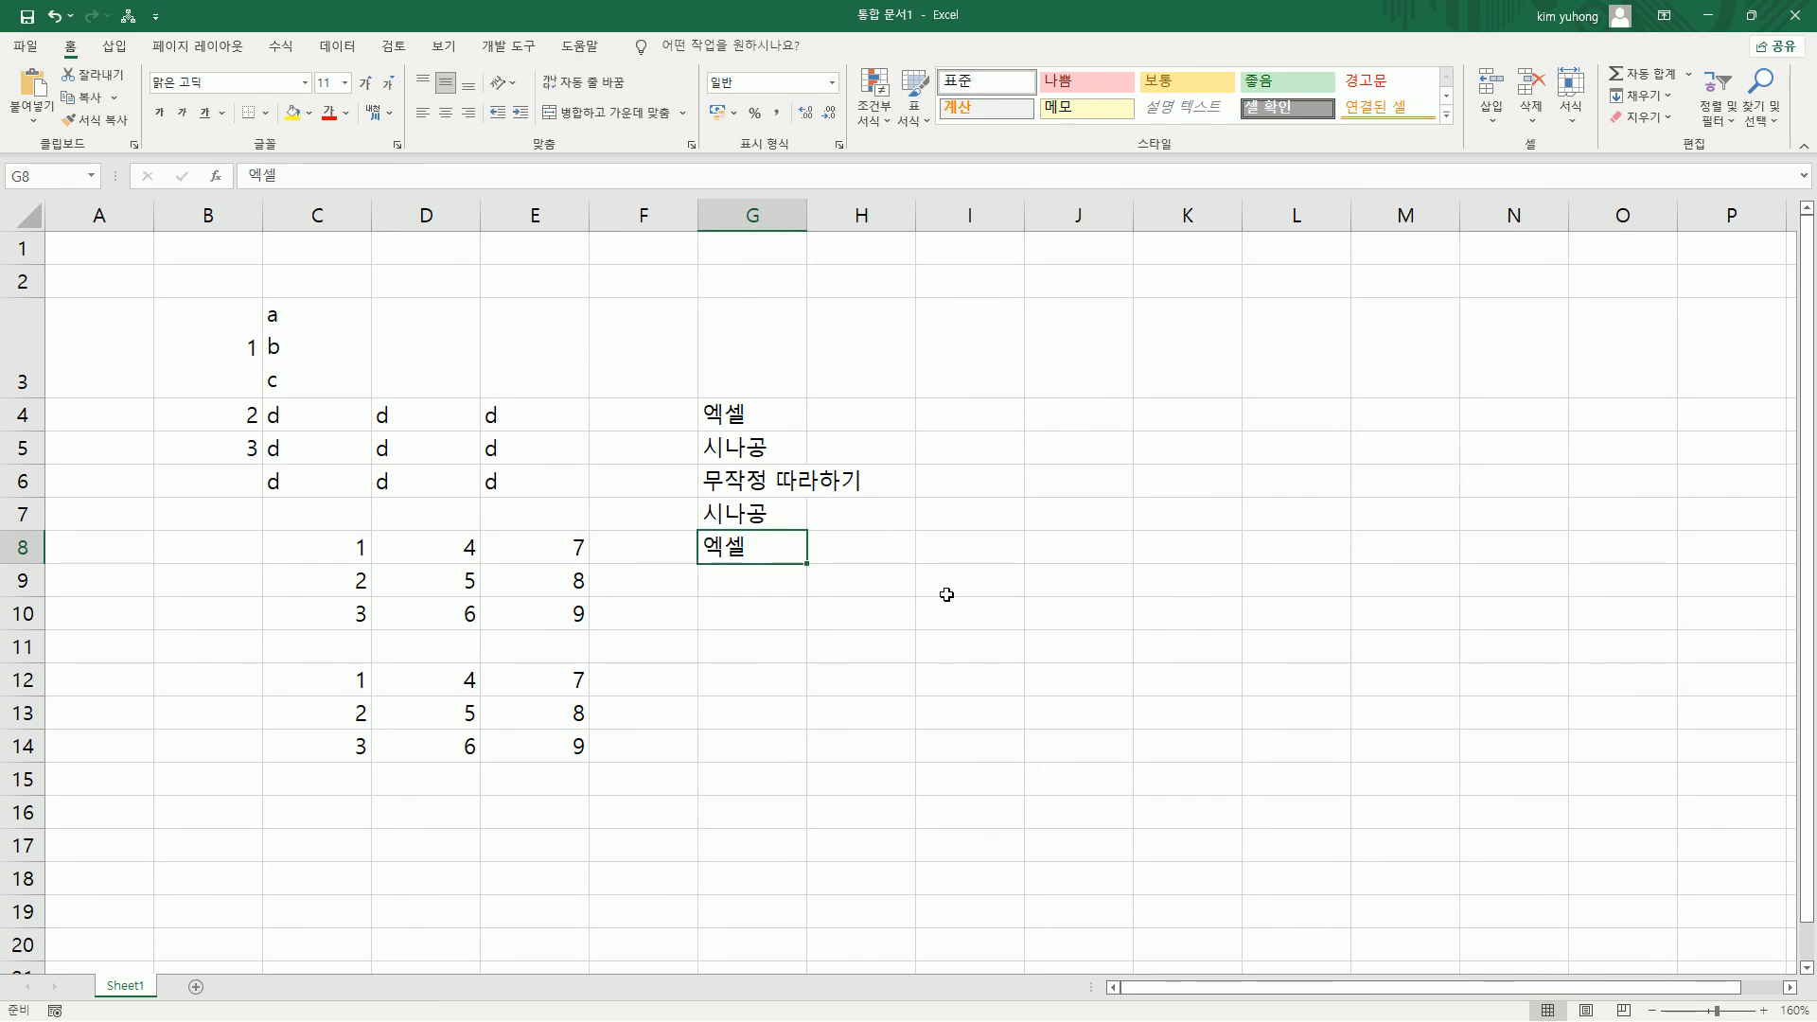
pyautogui.press('Return')
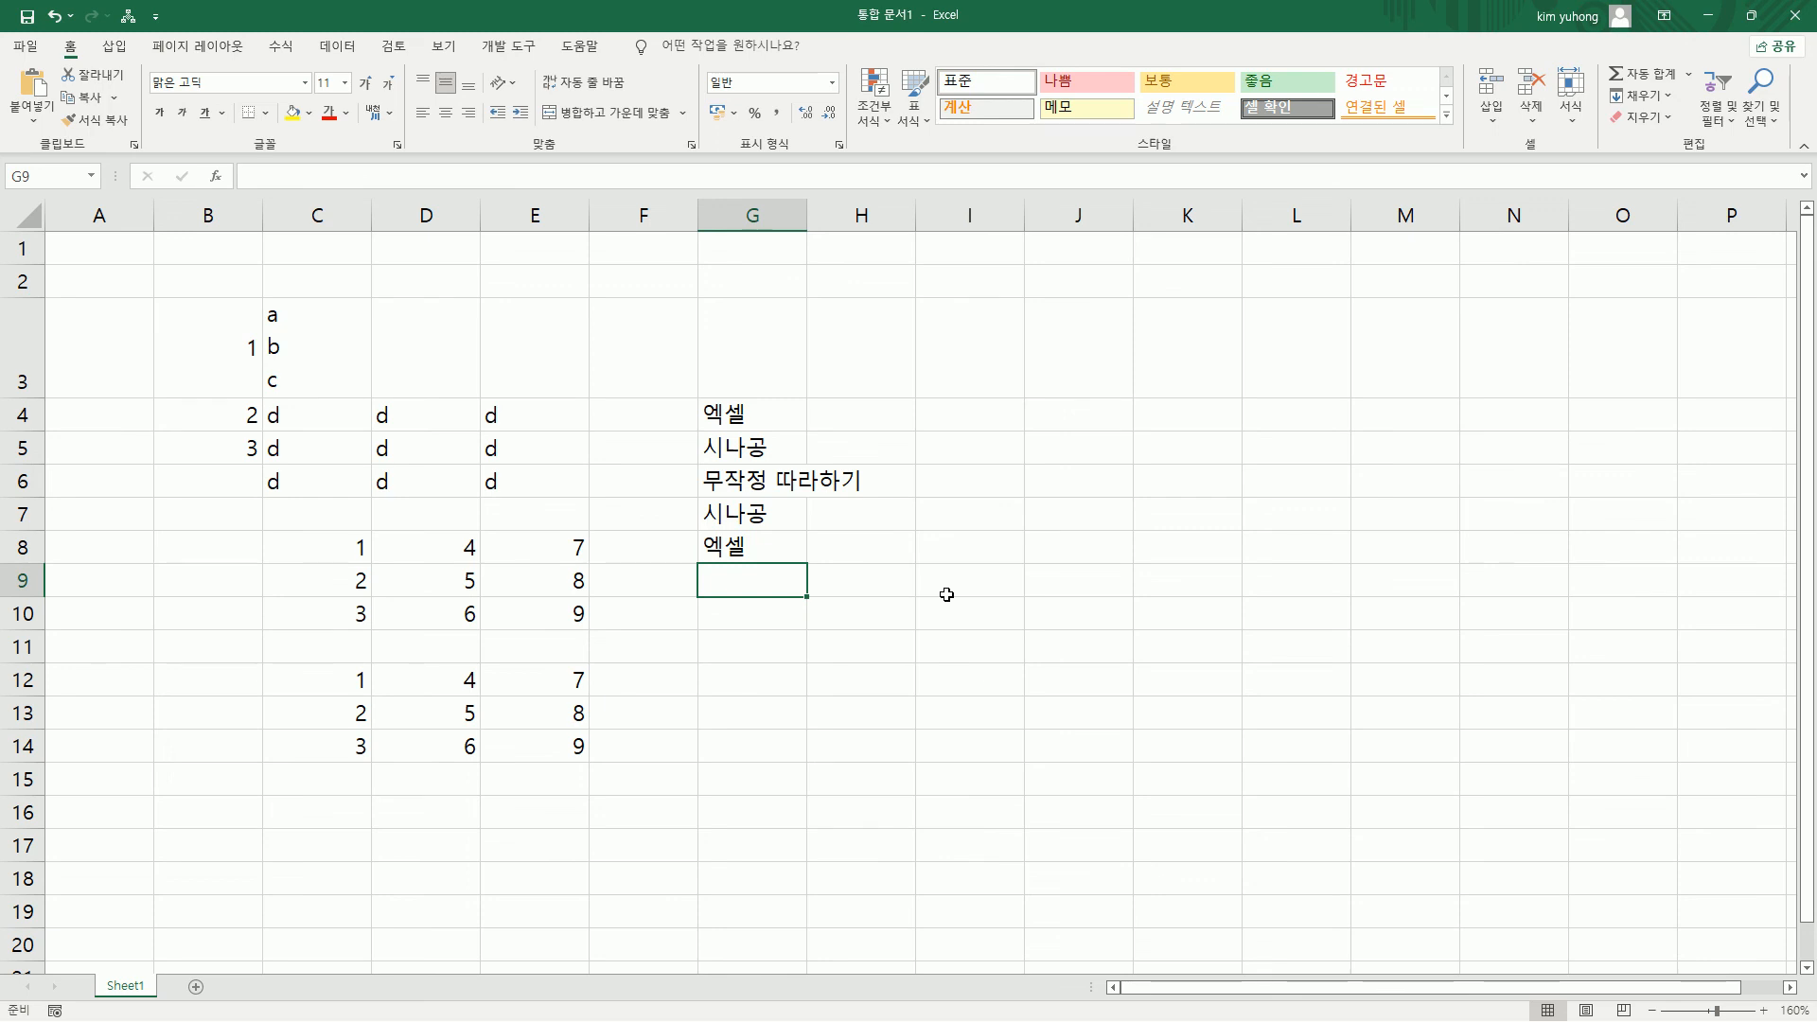
# - Fill G9 with 무작정 따라하기 from the pick list of the column's existing entries
pyautogui.press('alt')
pyautogui.hotkey('alt', 'Down')
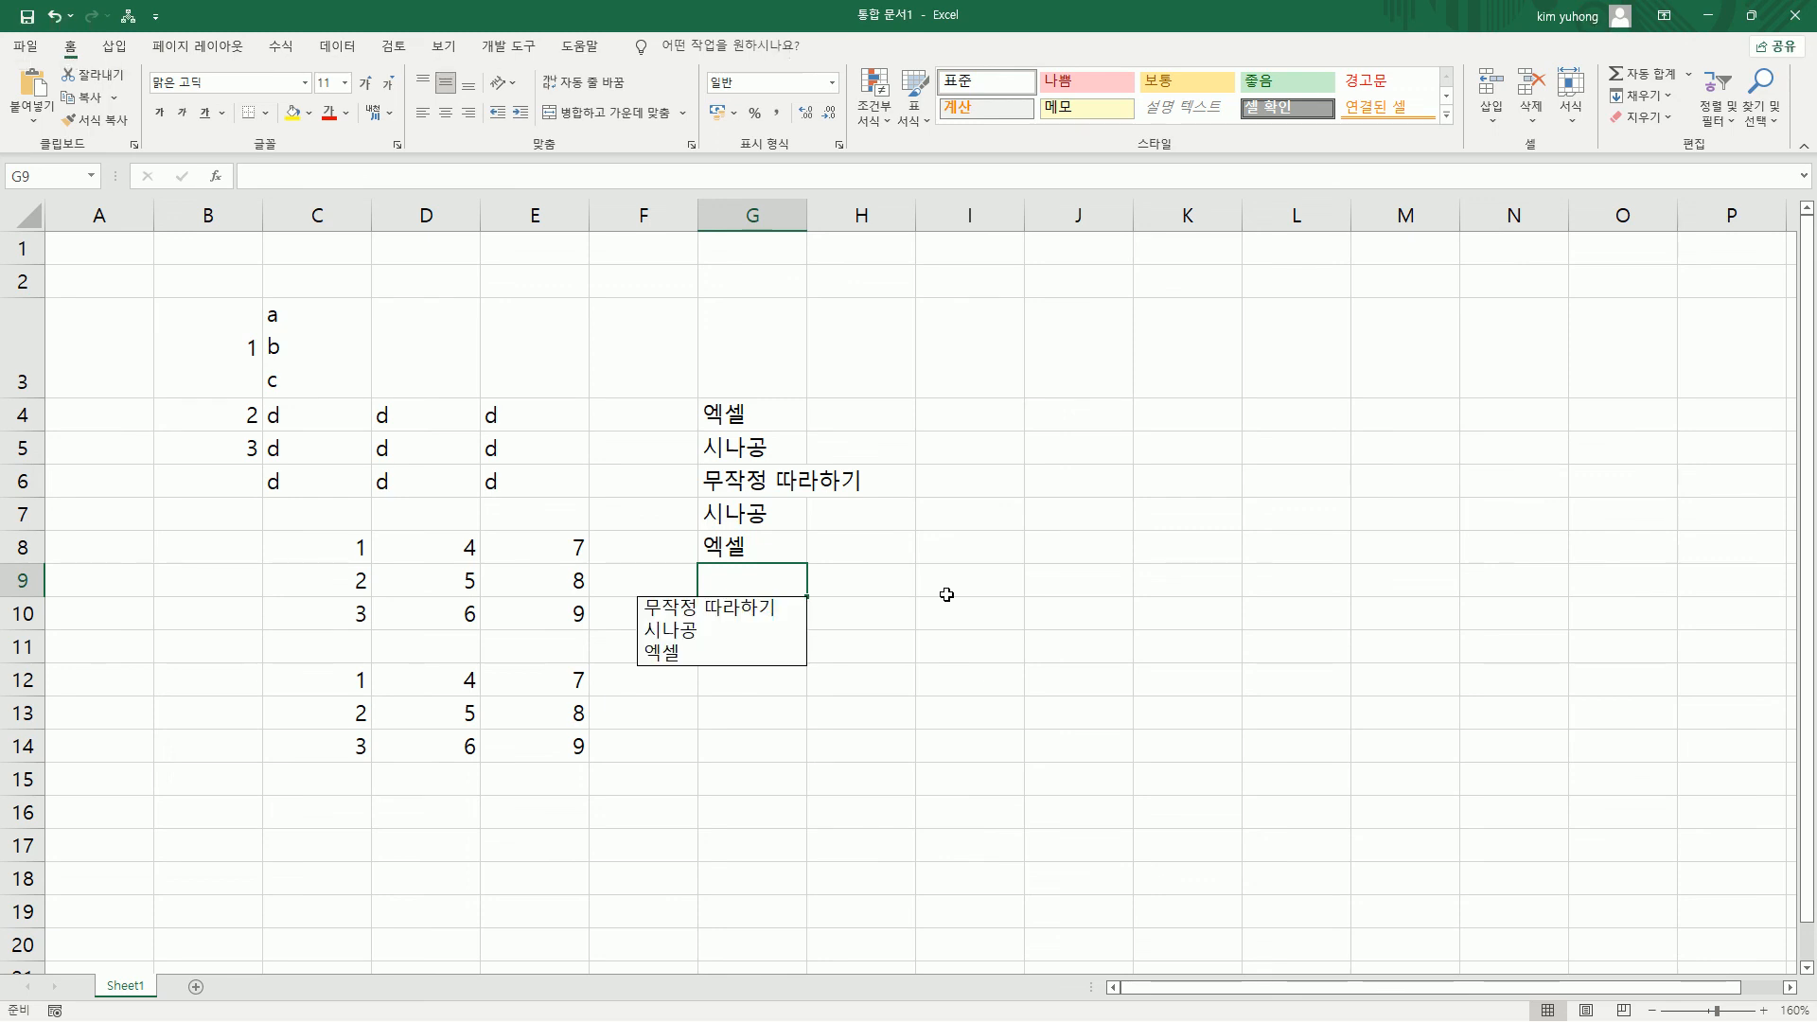
pyautogui.press('Down')
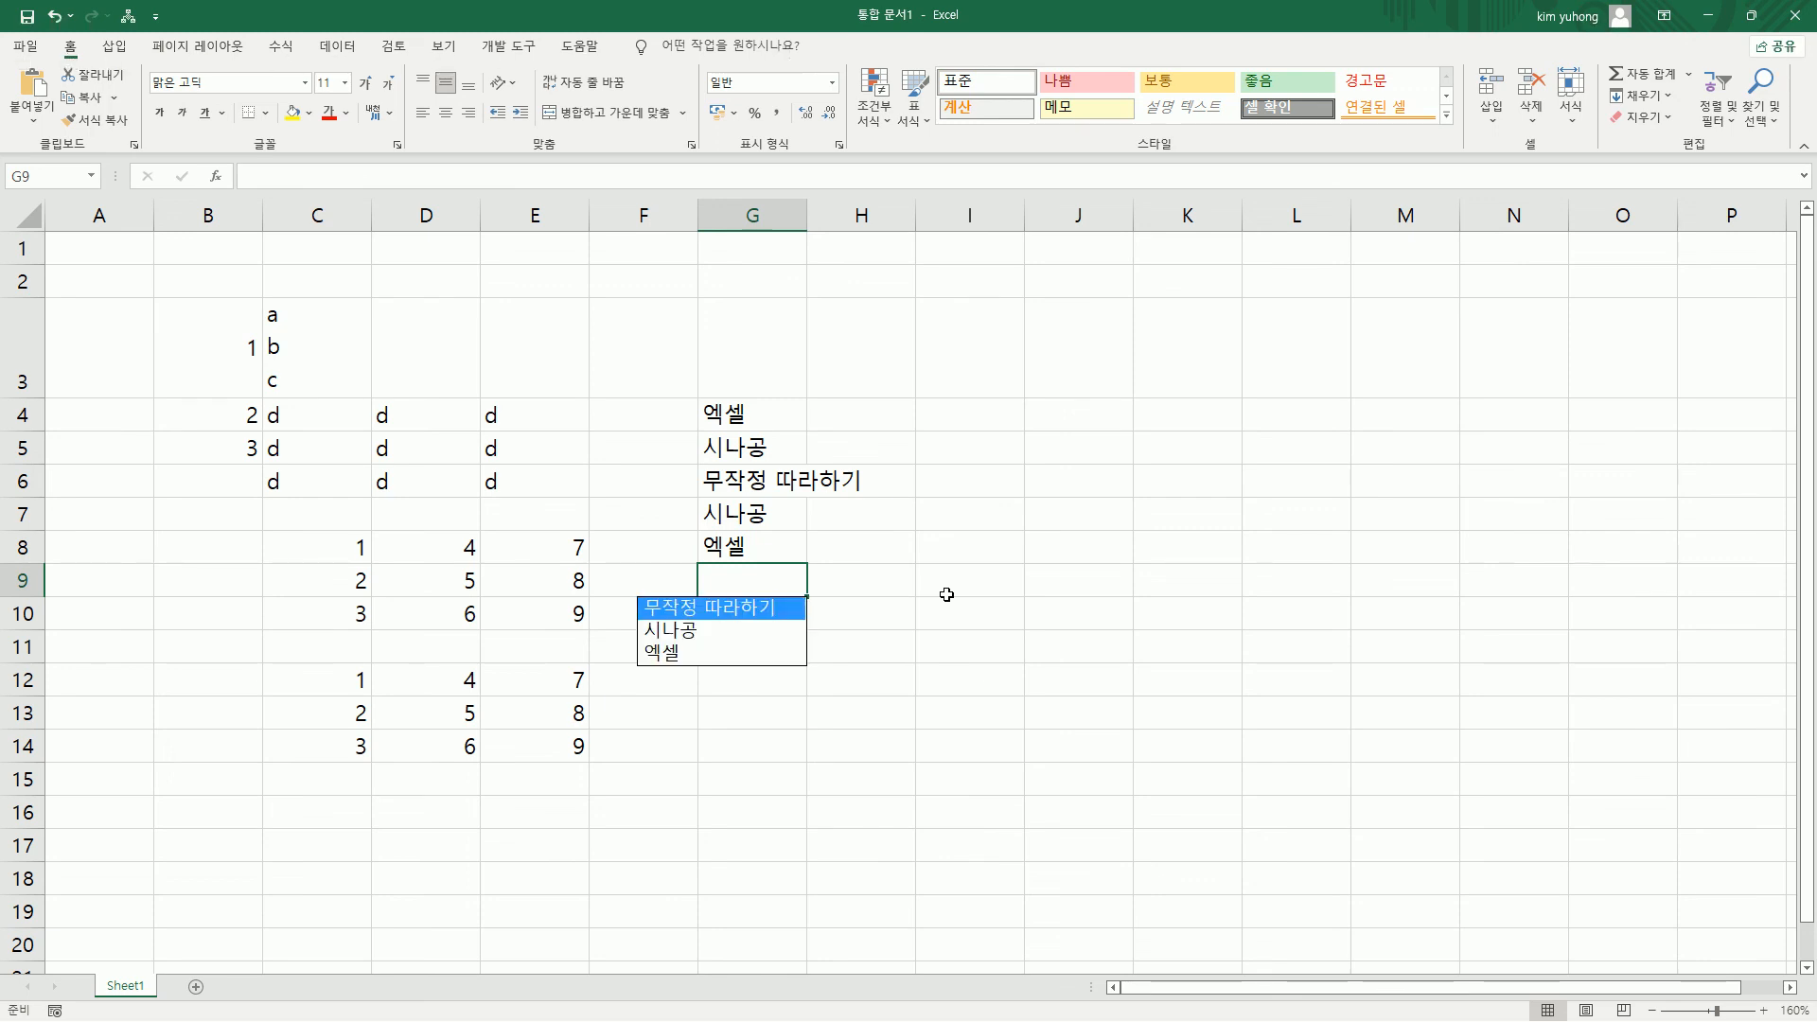
pyautogui.press('Return')
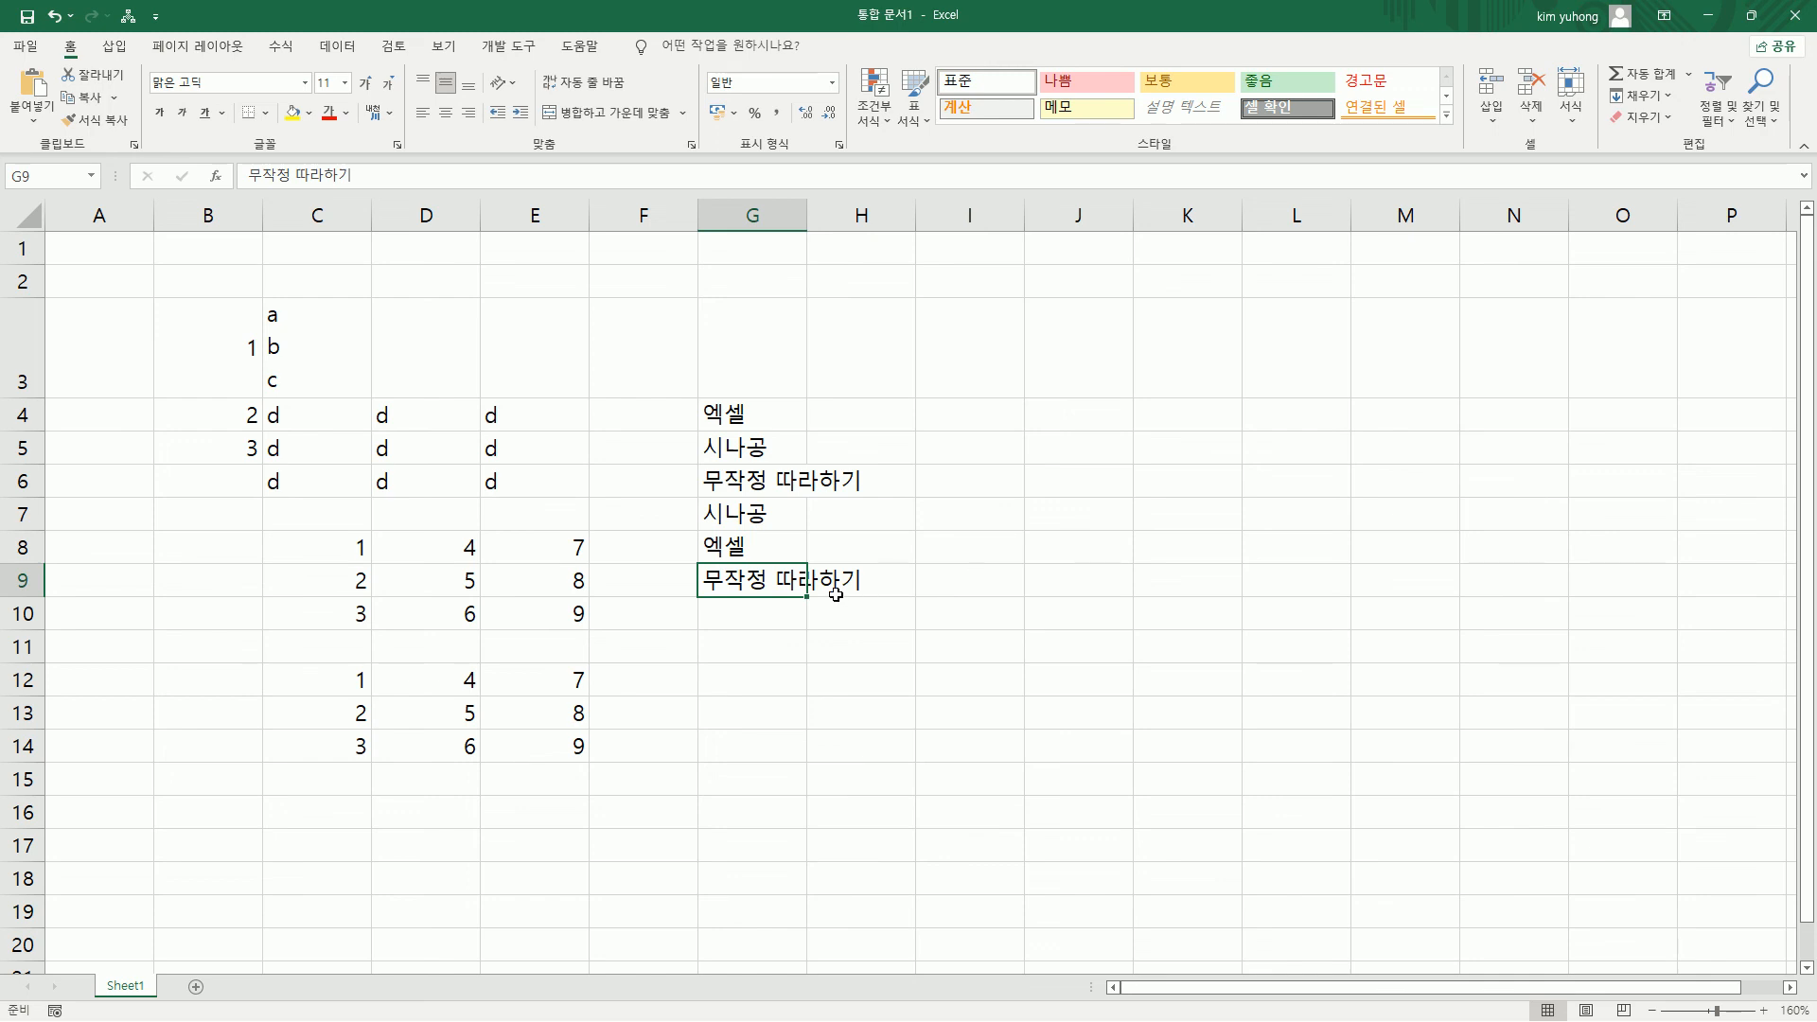
# - Try to open the pick list of existing entries in E15, directly below the numbers in column E
pyautogui.click(564, 780)
pyautogui.click(577, 684)
pyautogui.moveTo(577, 713); pyautogui.dragTo(572, 747)
pyautogui.click(560, 771)
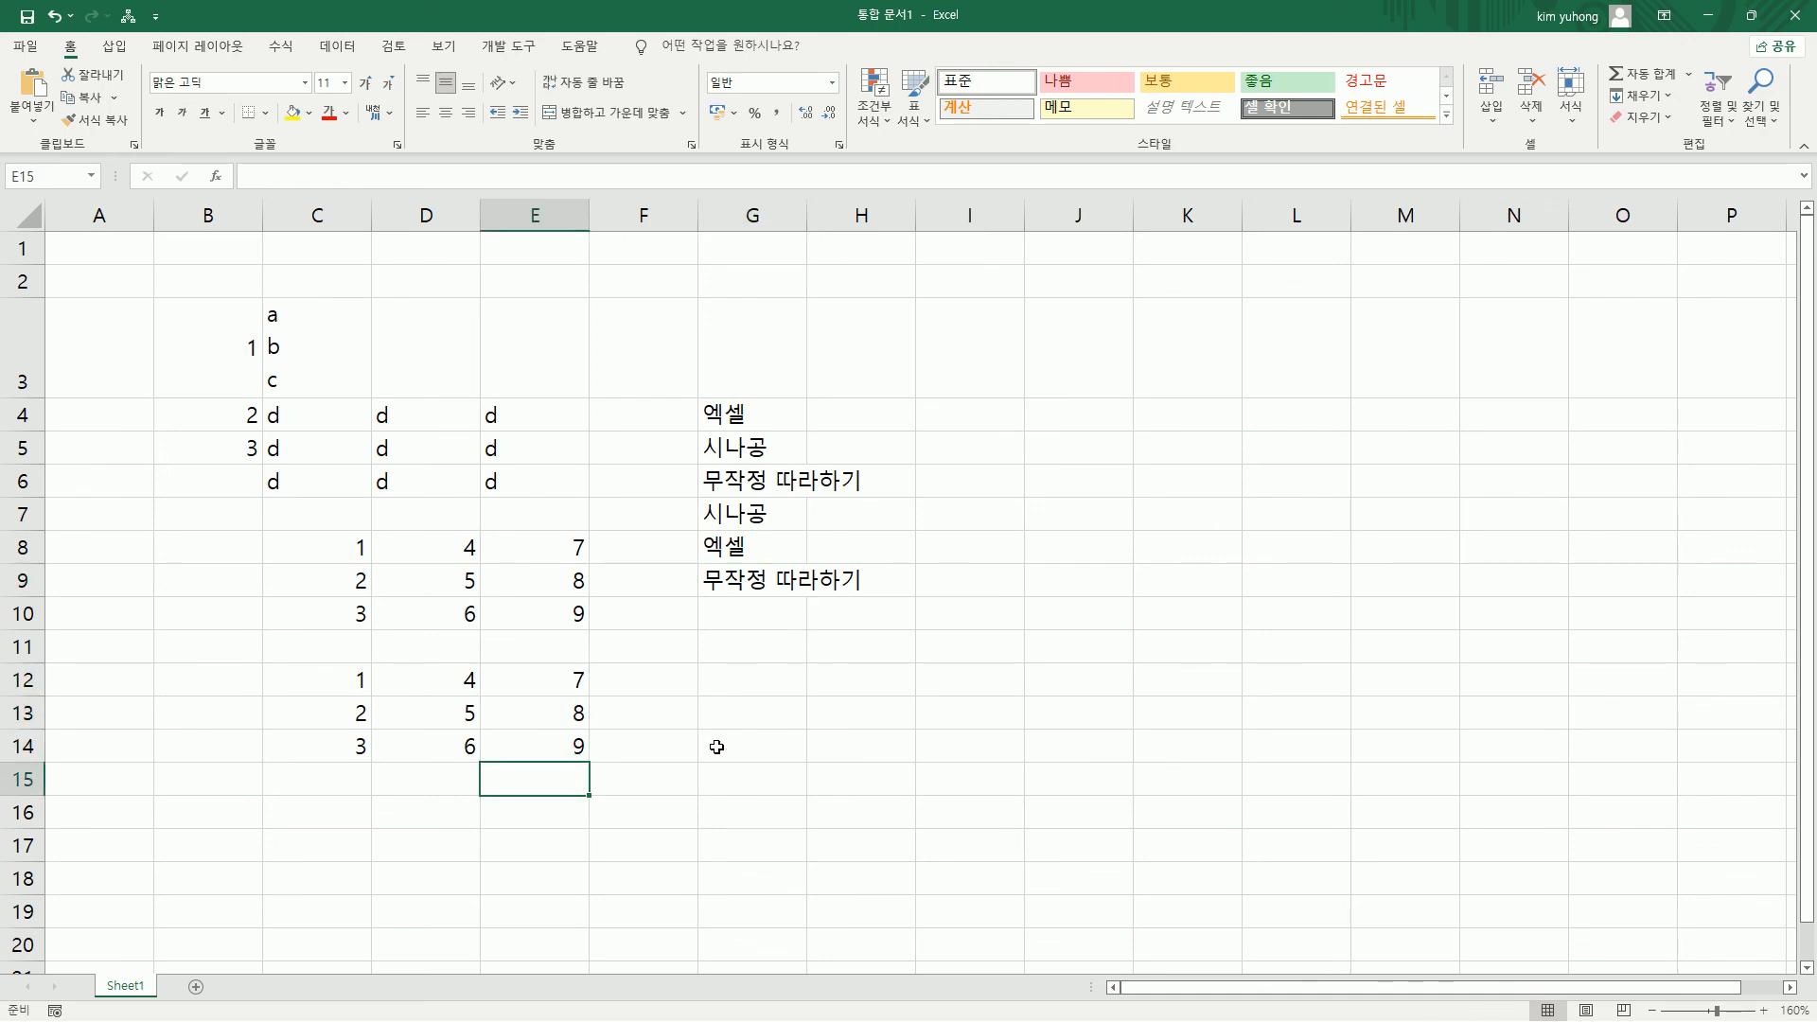
pyautogui.press('alt')
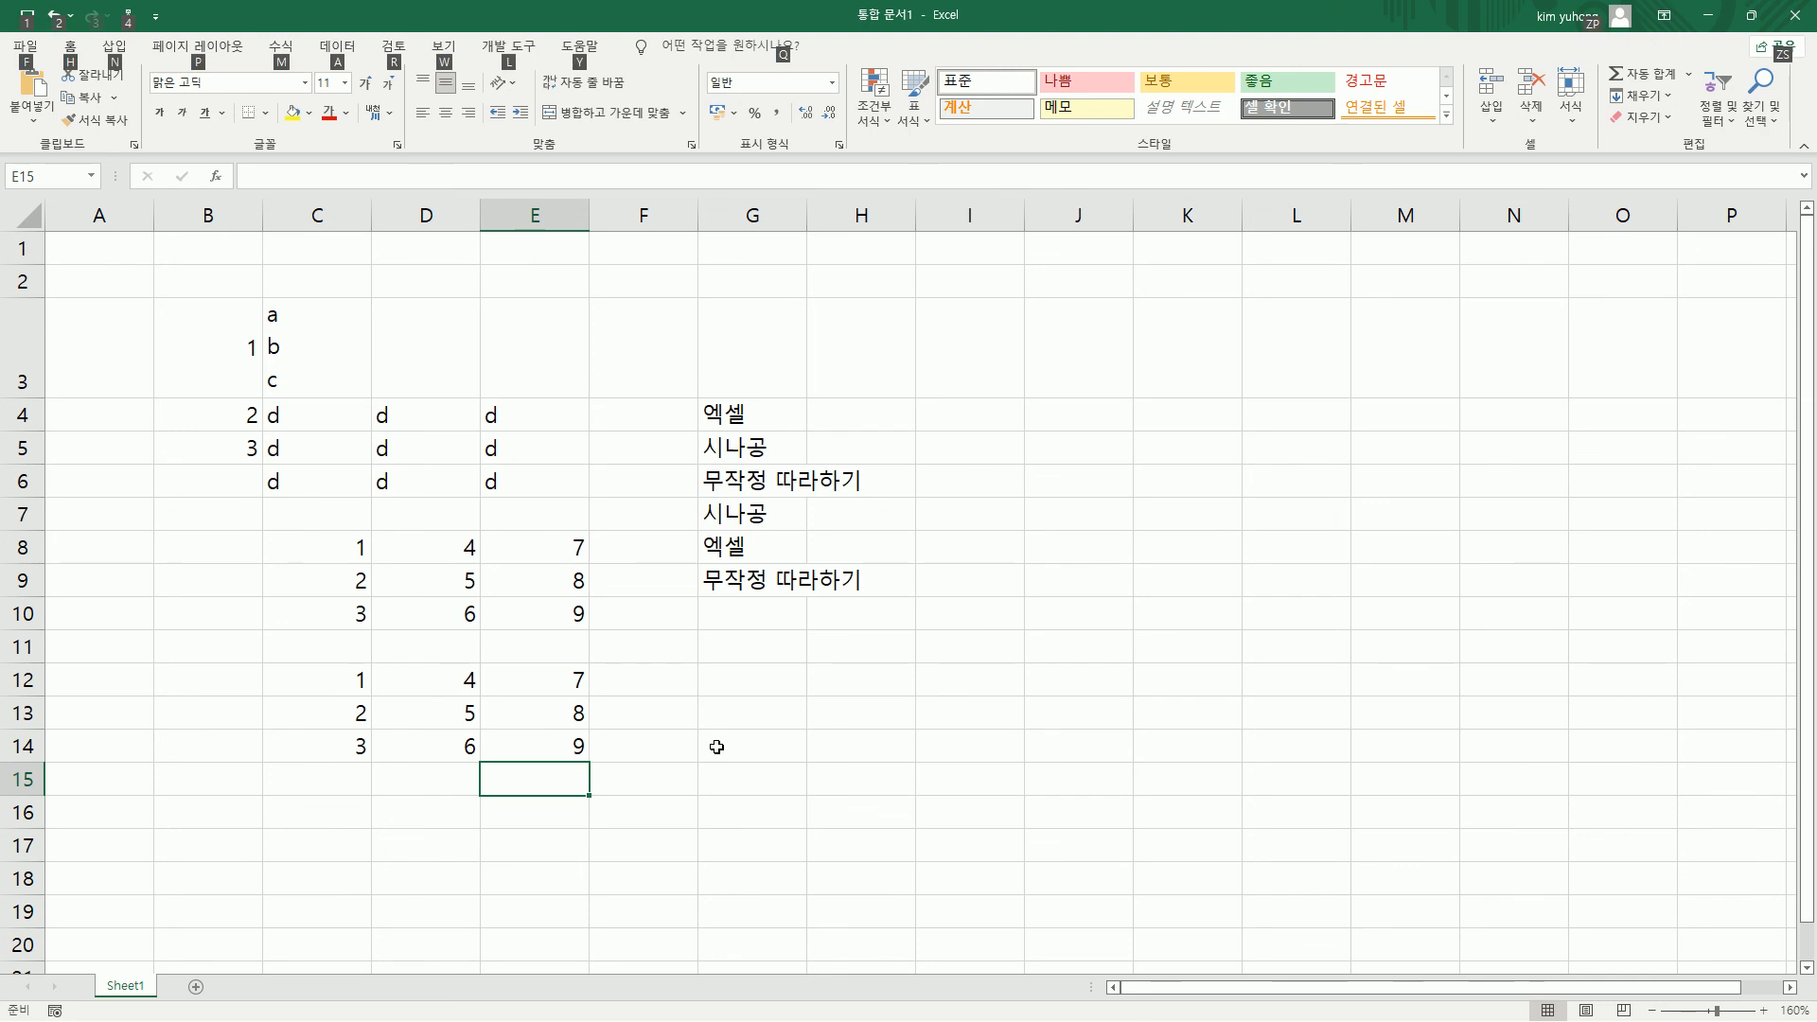
pyautogui.hotkey('alt', 'Down')
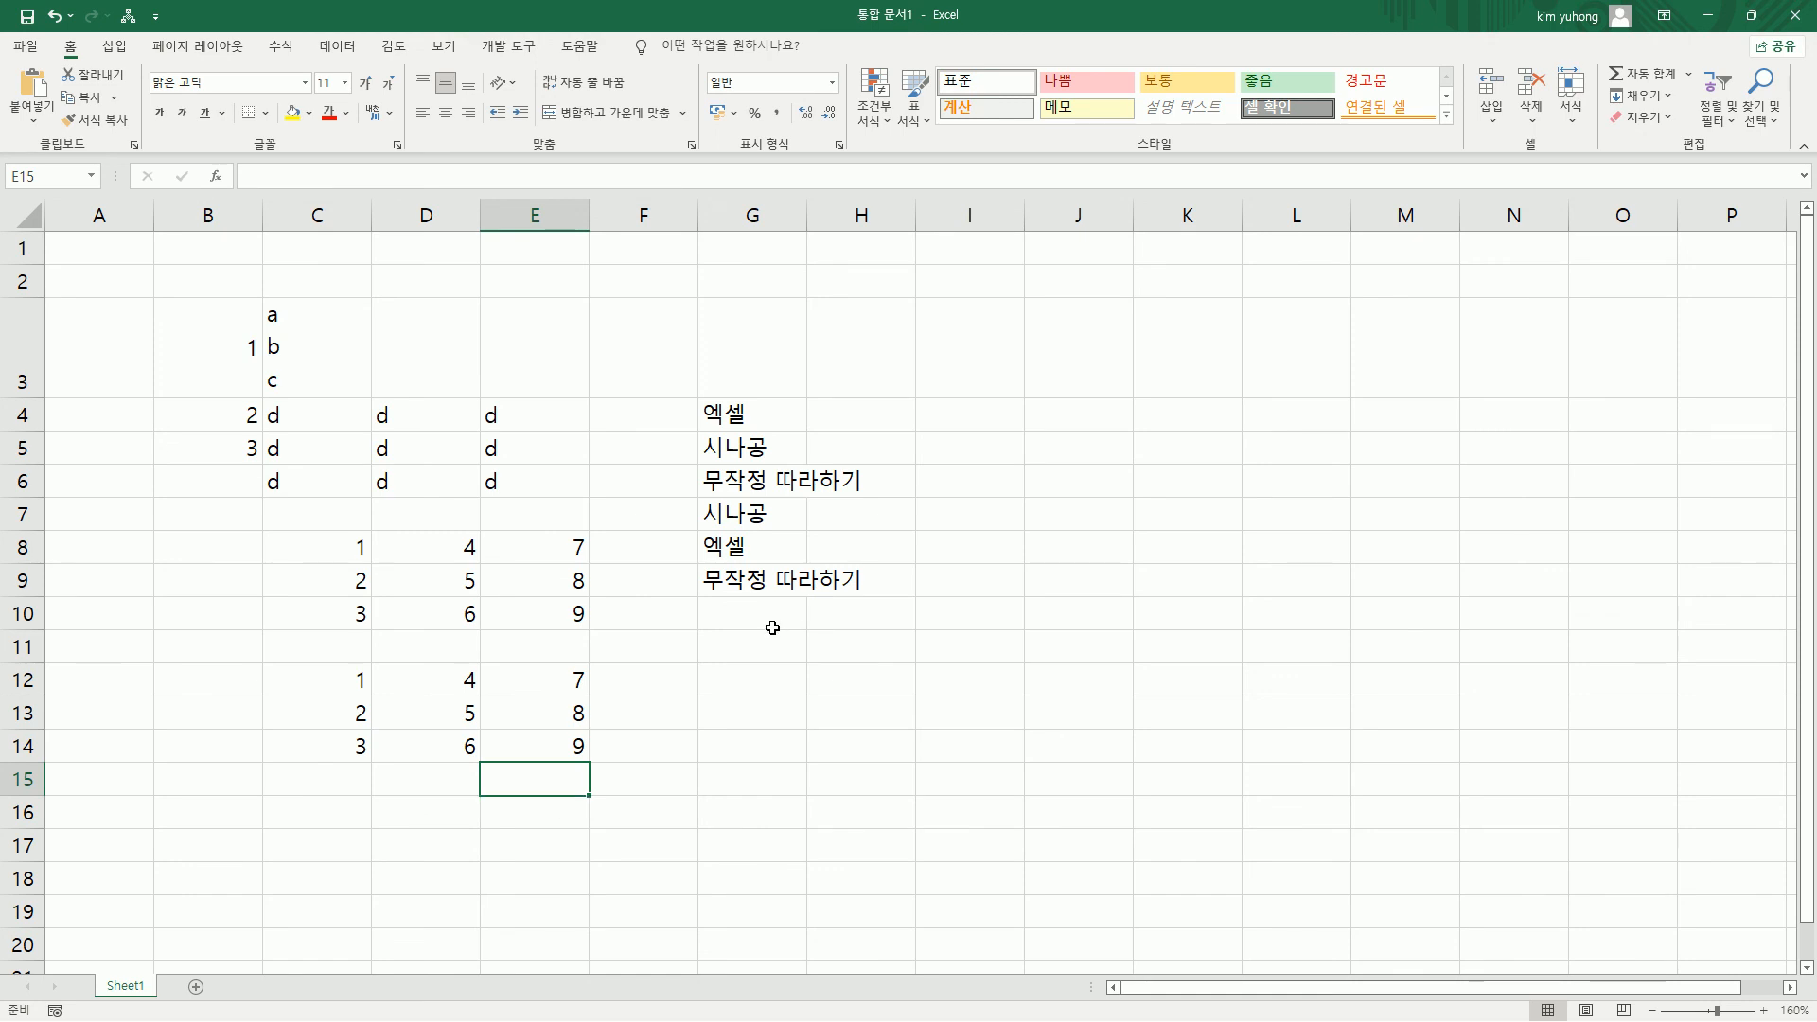
# - Enter 1 in H3 and reselect that cell
pyautogui.click(832, 356)
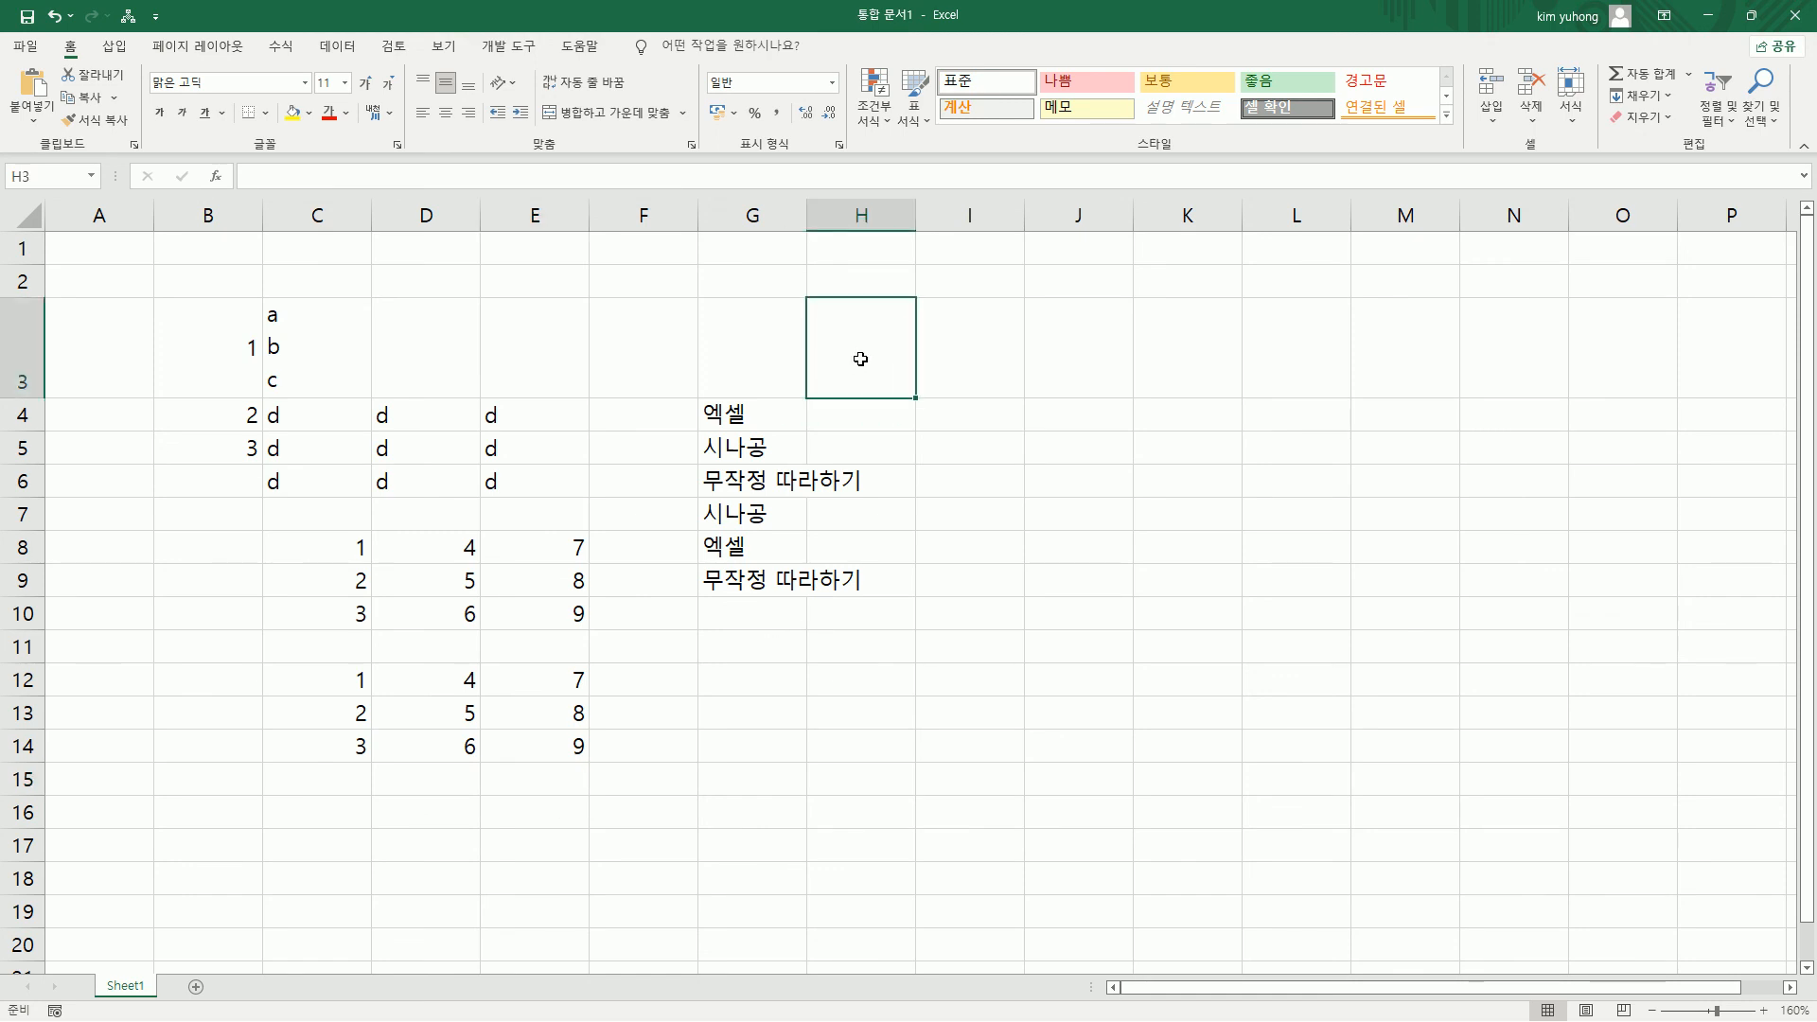
pyautogui.write('1')
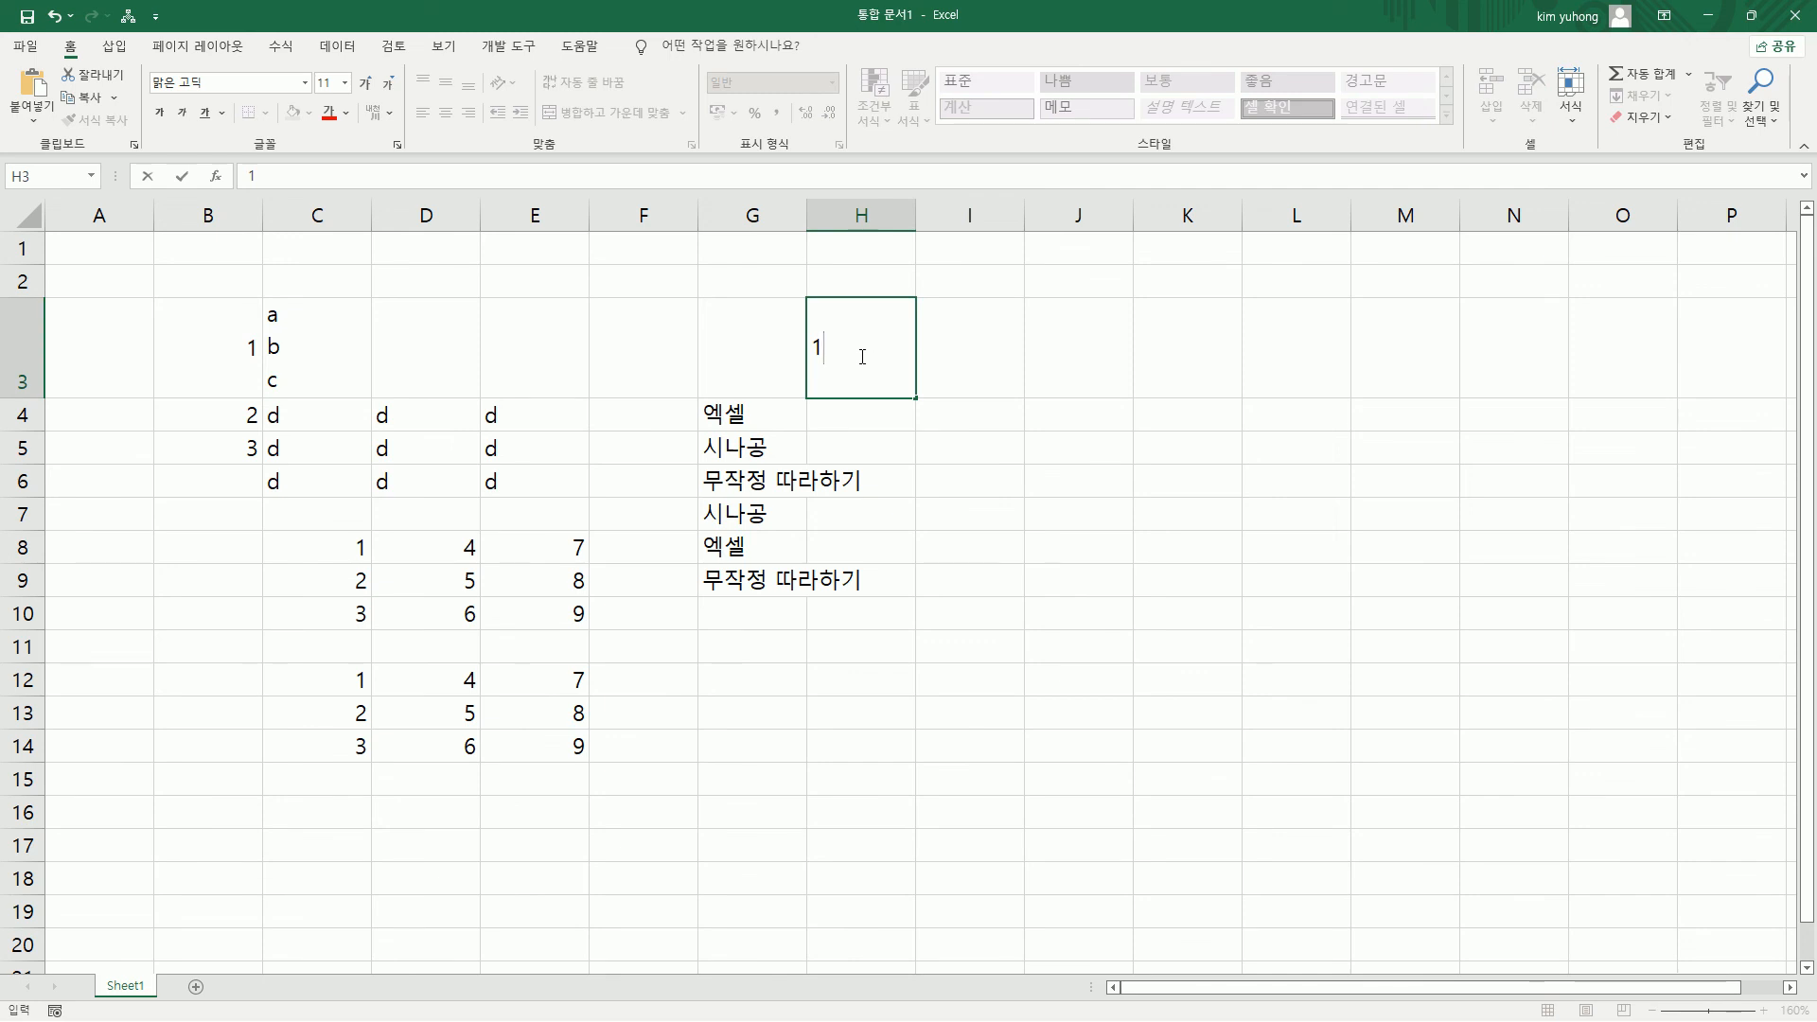
pyautogui.press('Return')
pyautogui.click(860, 356)
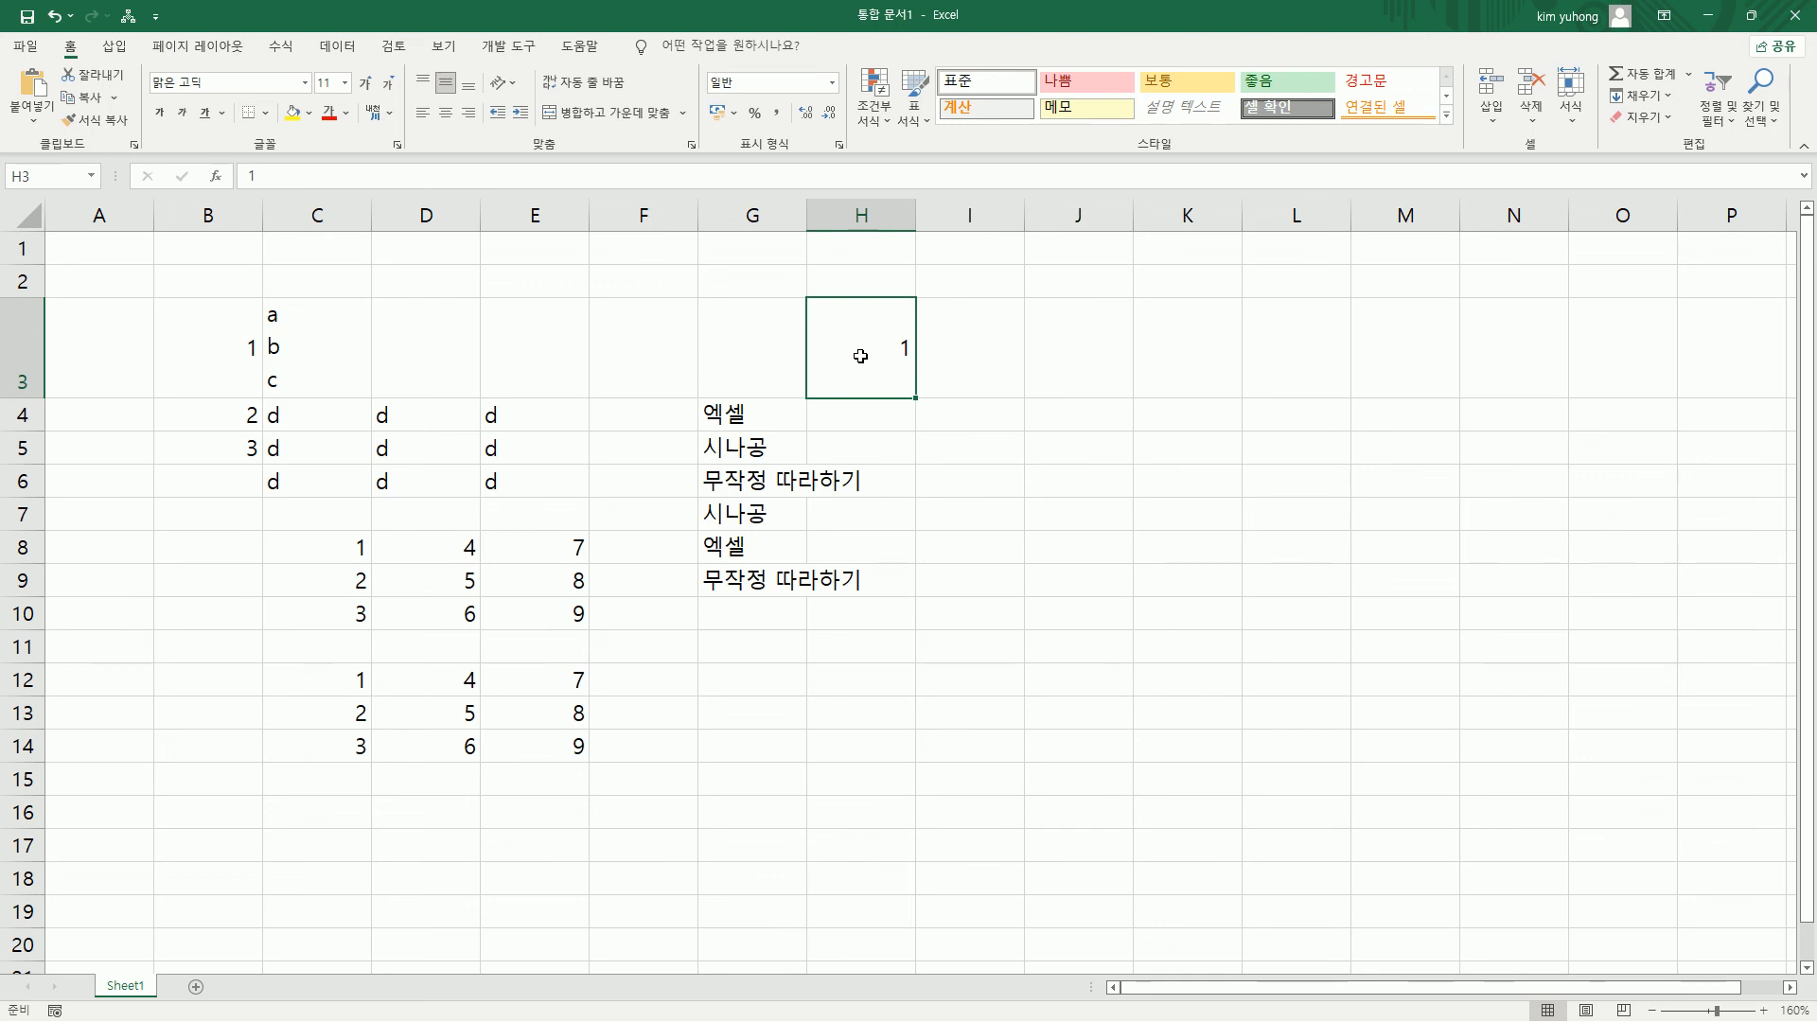
# - Enter 2 in I3, and step the active cell among the neighbouring cells and back to I3
pyautogui.press('Right')
pyautogui.write('2')
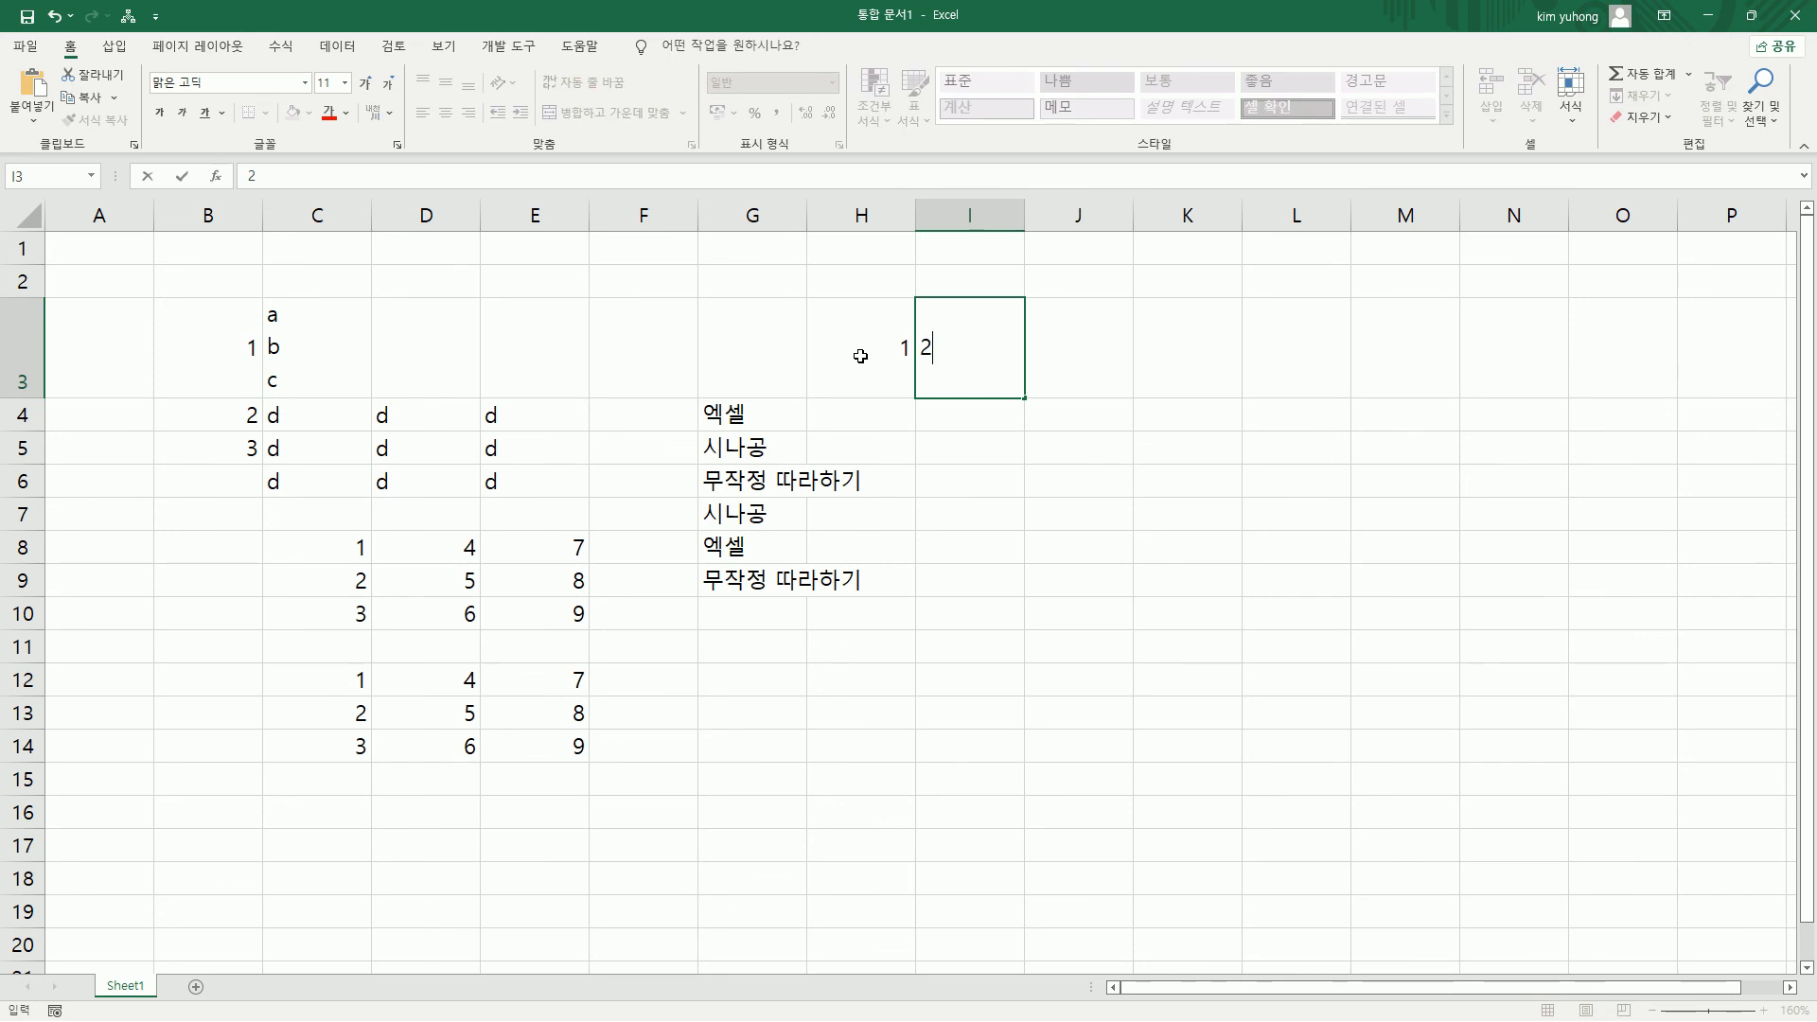
pyautogui.press('Return')
pyautogui.press('Up')
pyautogui.press('Right')
pyautogui.press('Left')
pyautogui.press('Up')
pyautogui.press('Down')
pyautogui.press('Left')
pyautogui.press('Right')
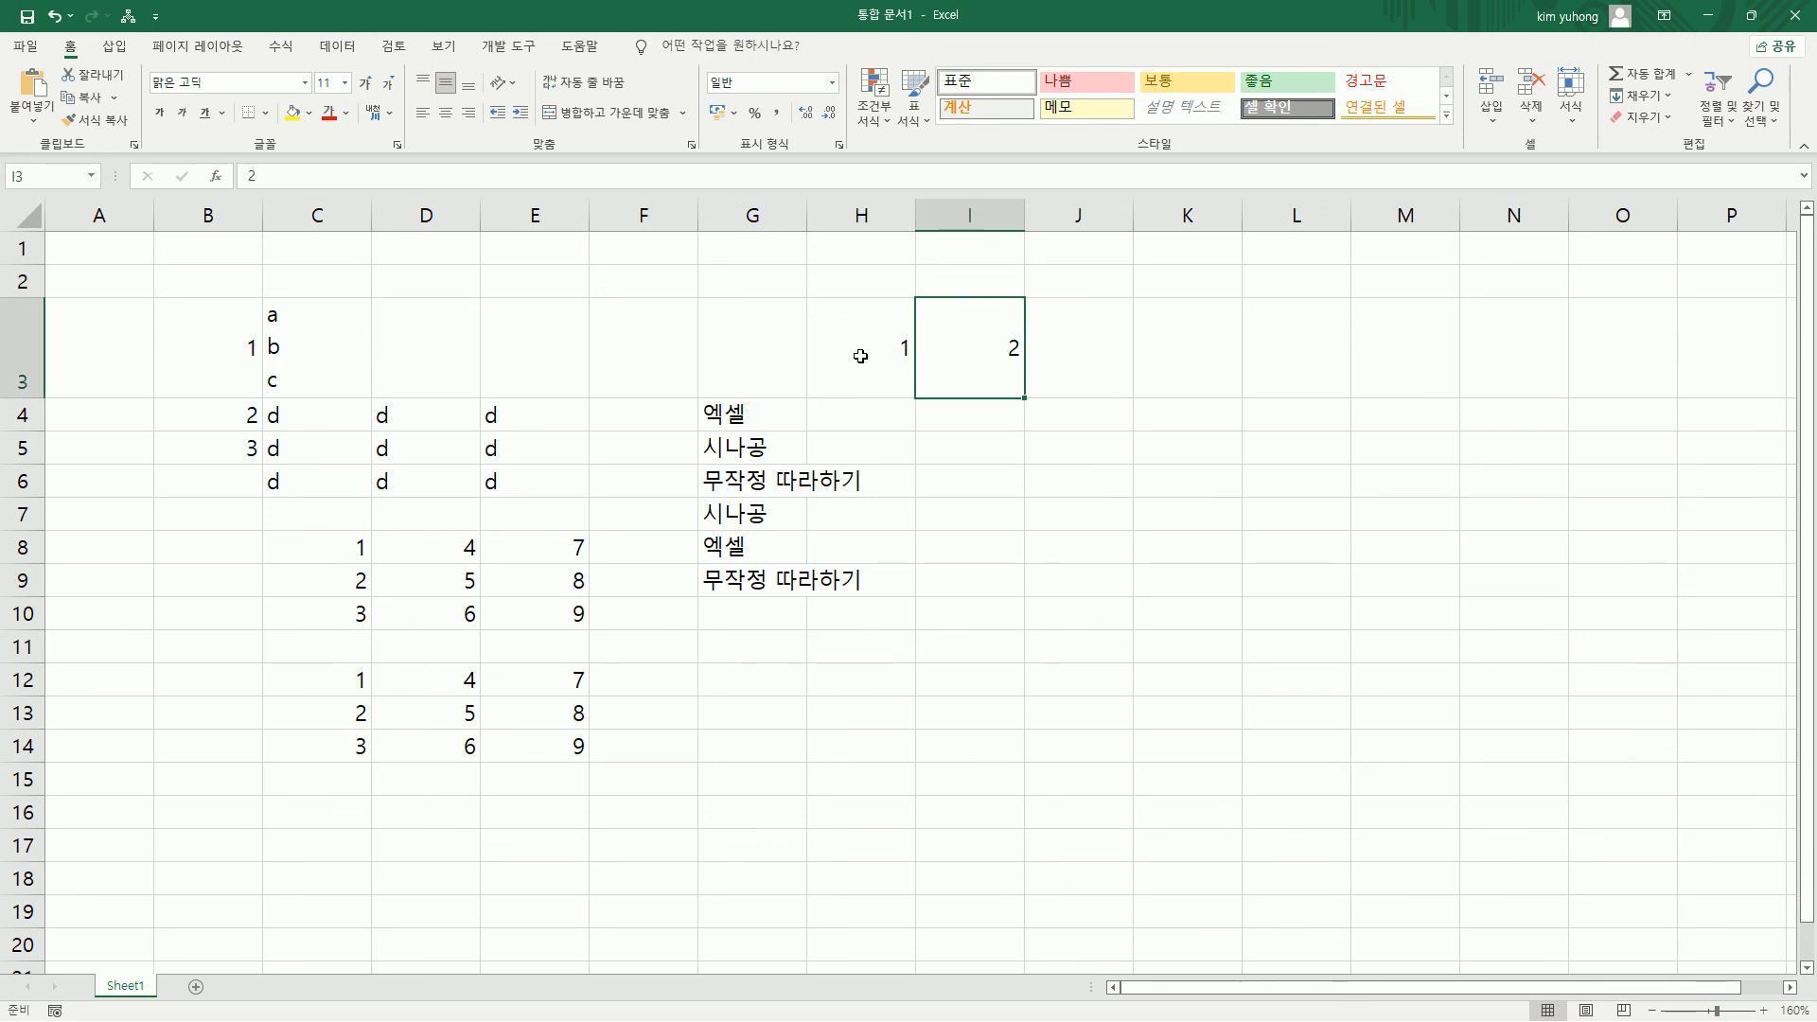
# - Enter 3 in J3, committing it by selecting another cell, and reselect J3
pyautogui.press('Right')
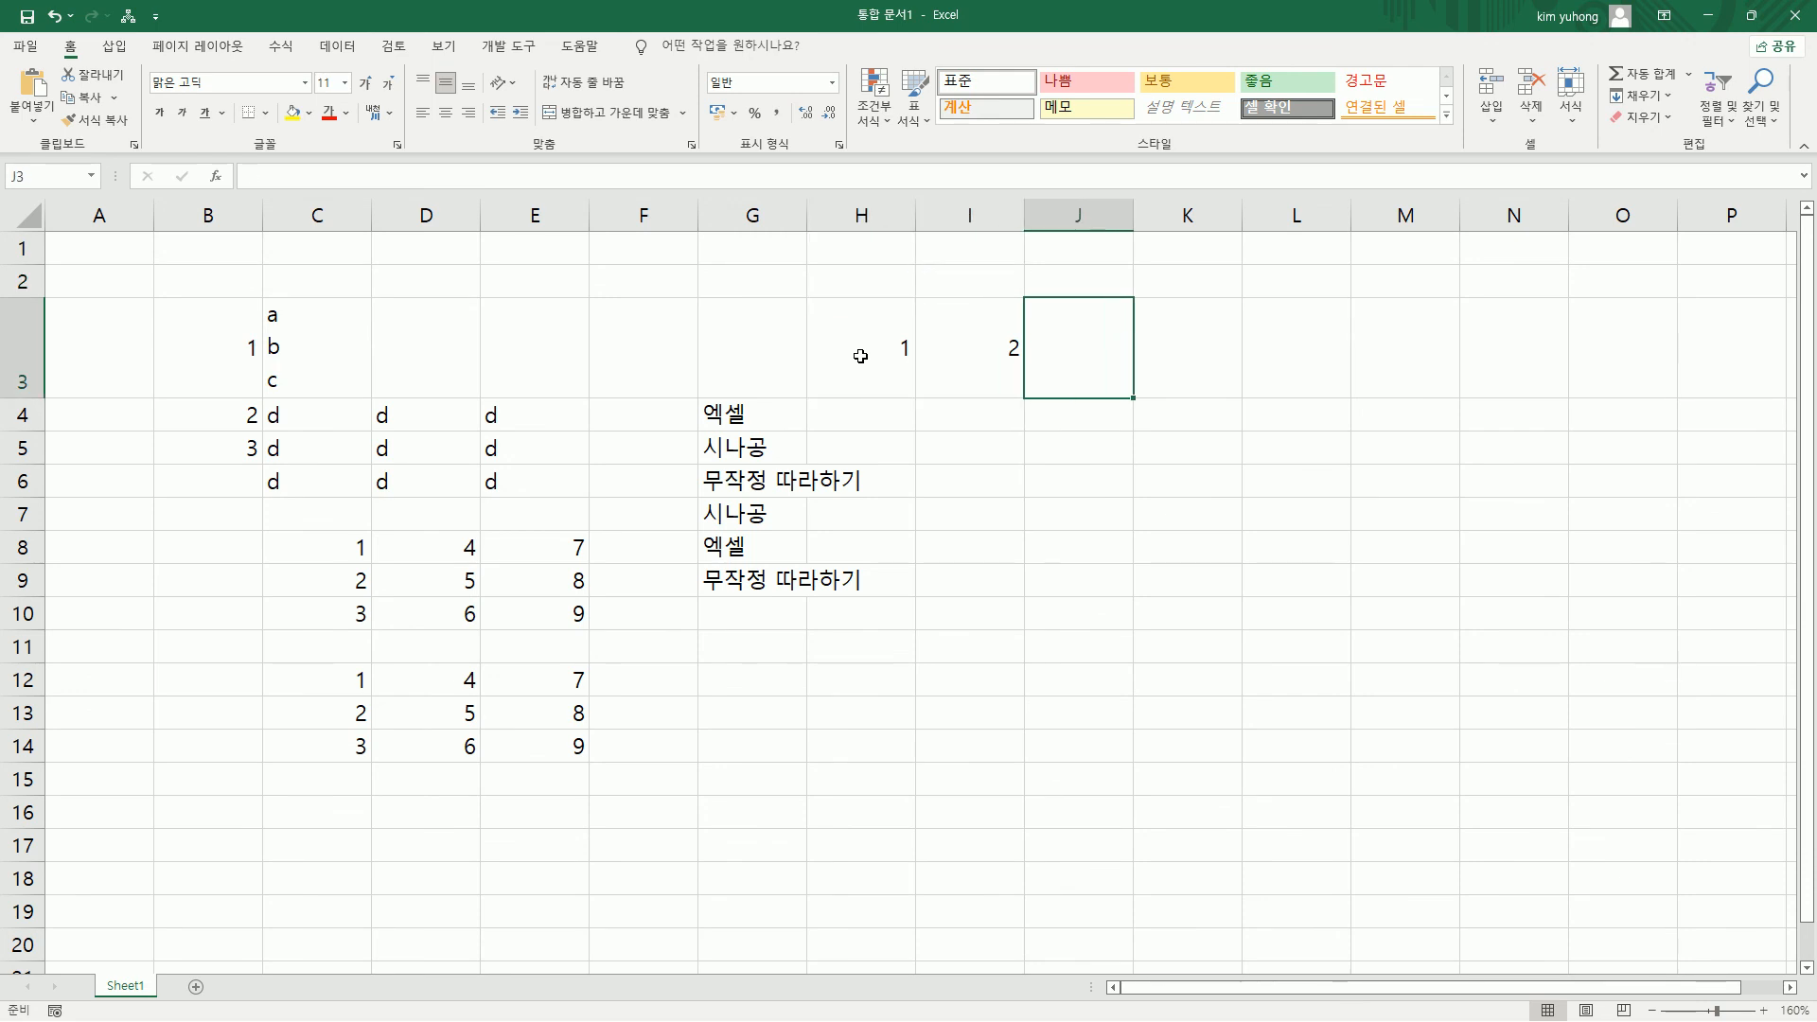
pyautogui.write('3')
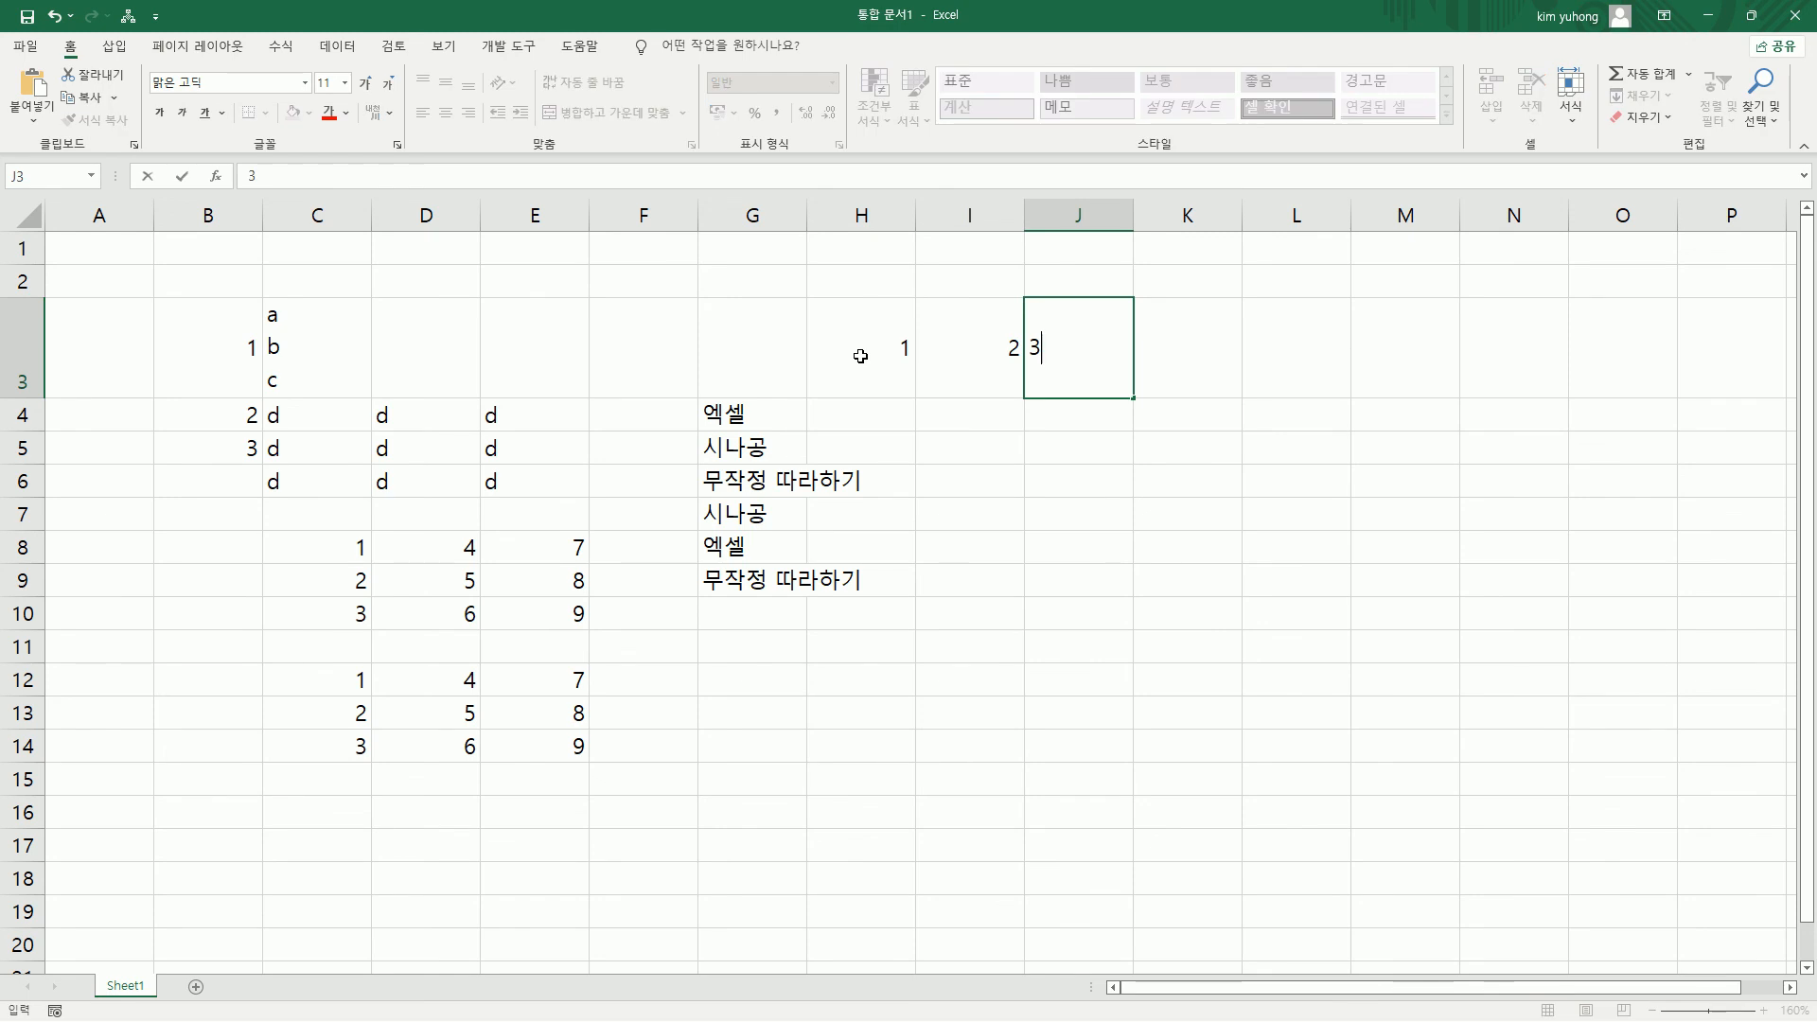
pyautogui.click(881, 283)
pyautogui.click(1074, 338)
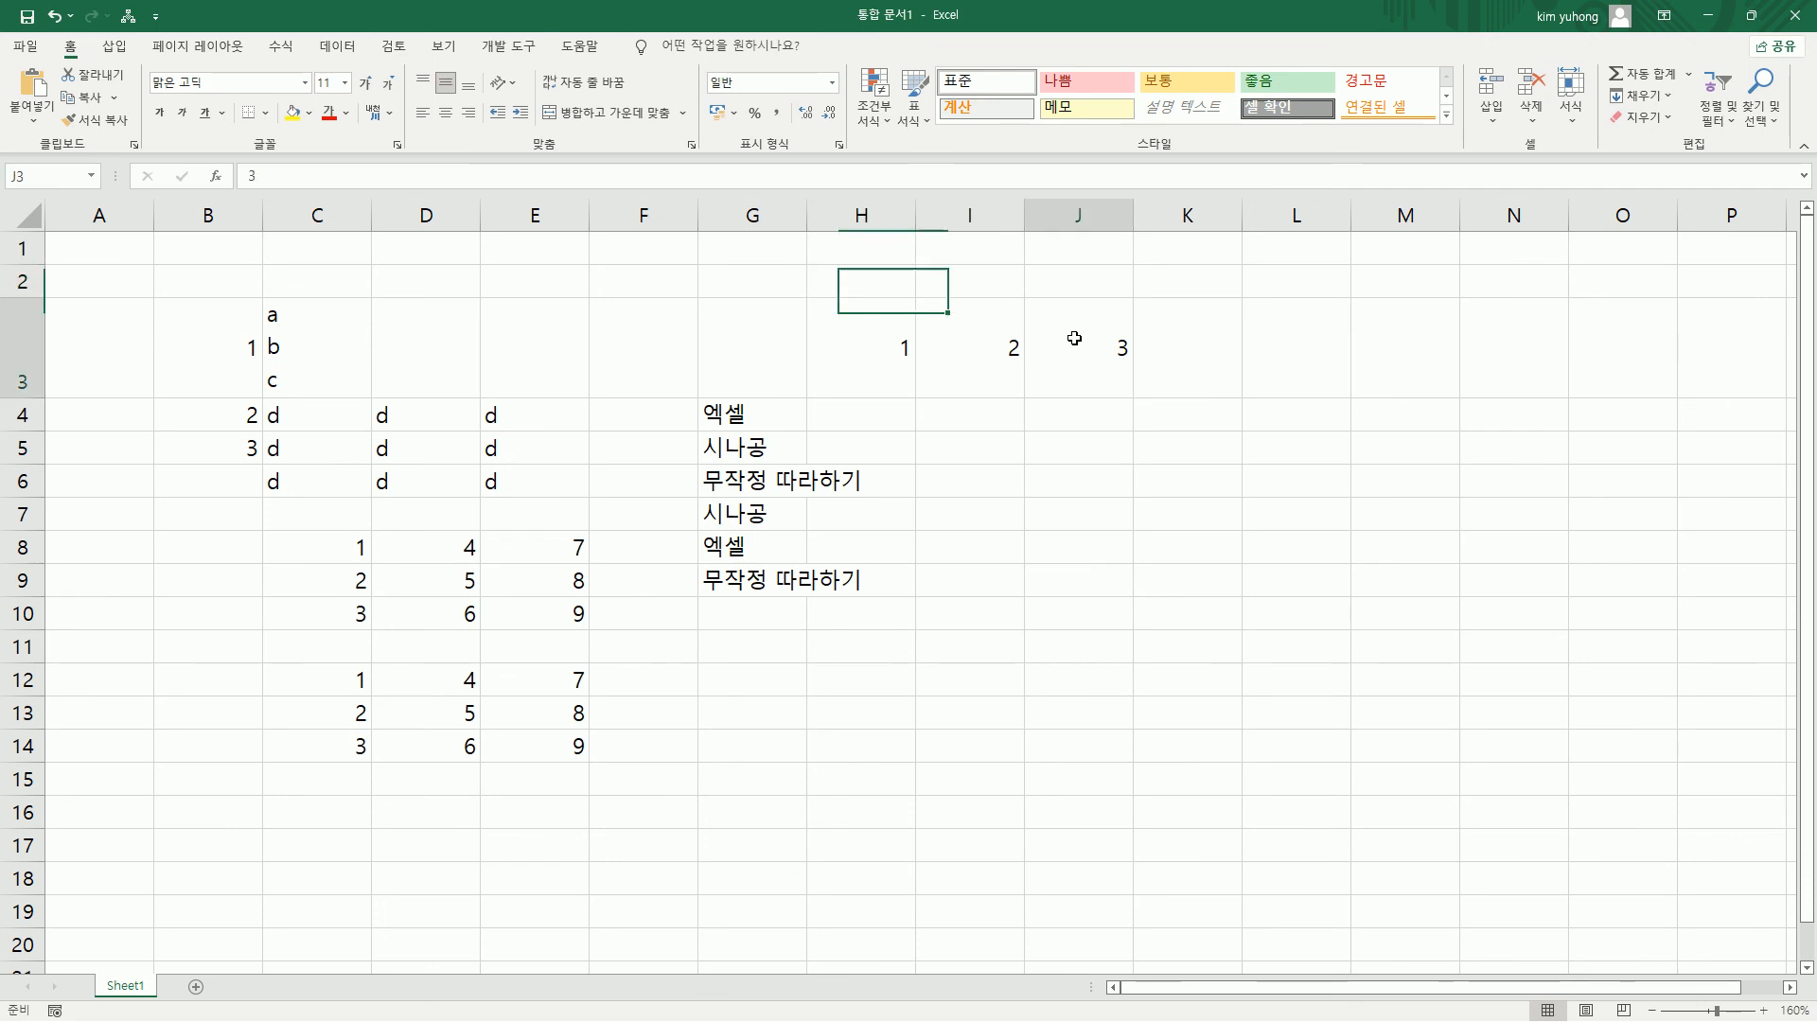
# - Enter 4 in K3, committing it with the active cell kept in place, and select H3
pyautogui.click(1161, 338)
pyautogui.write('4')
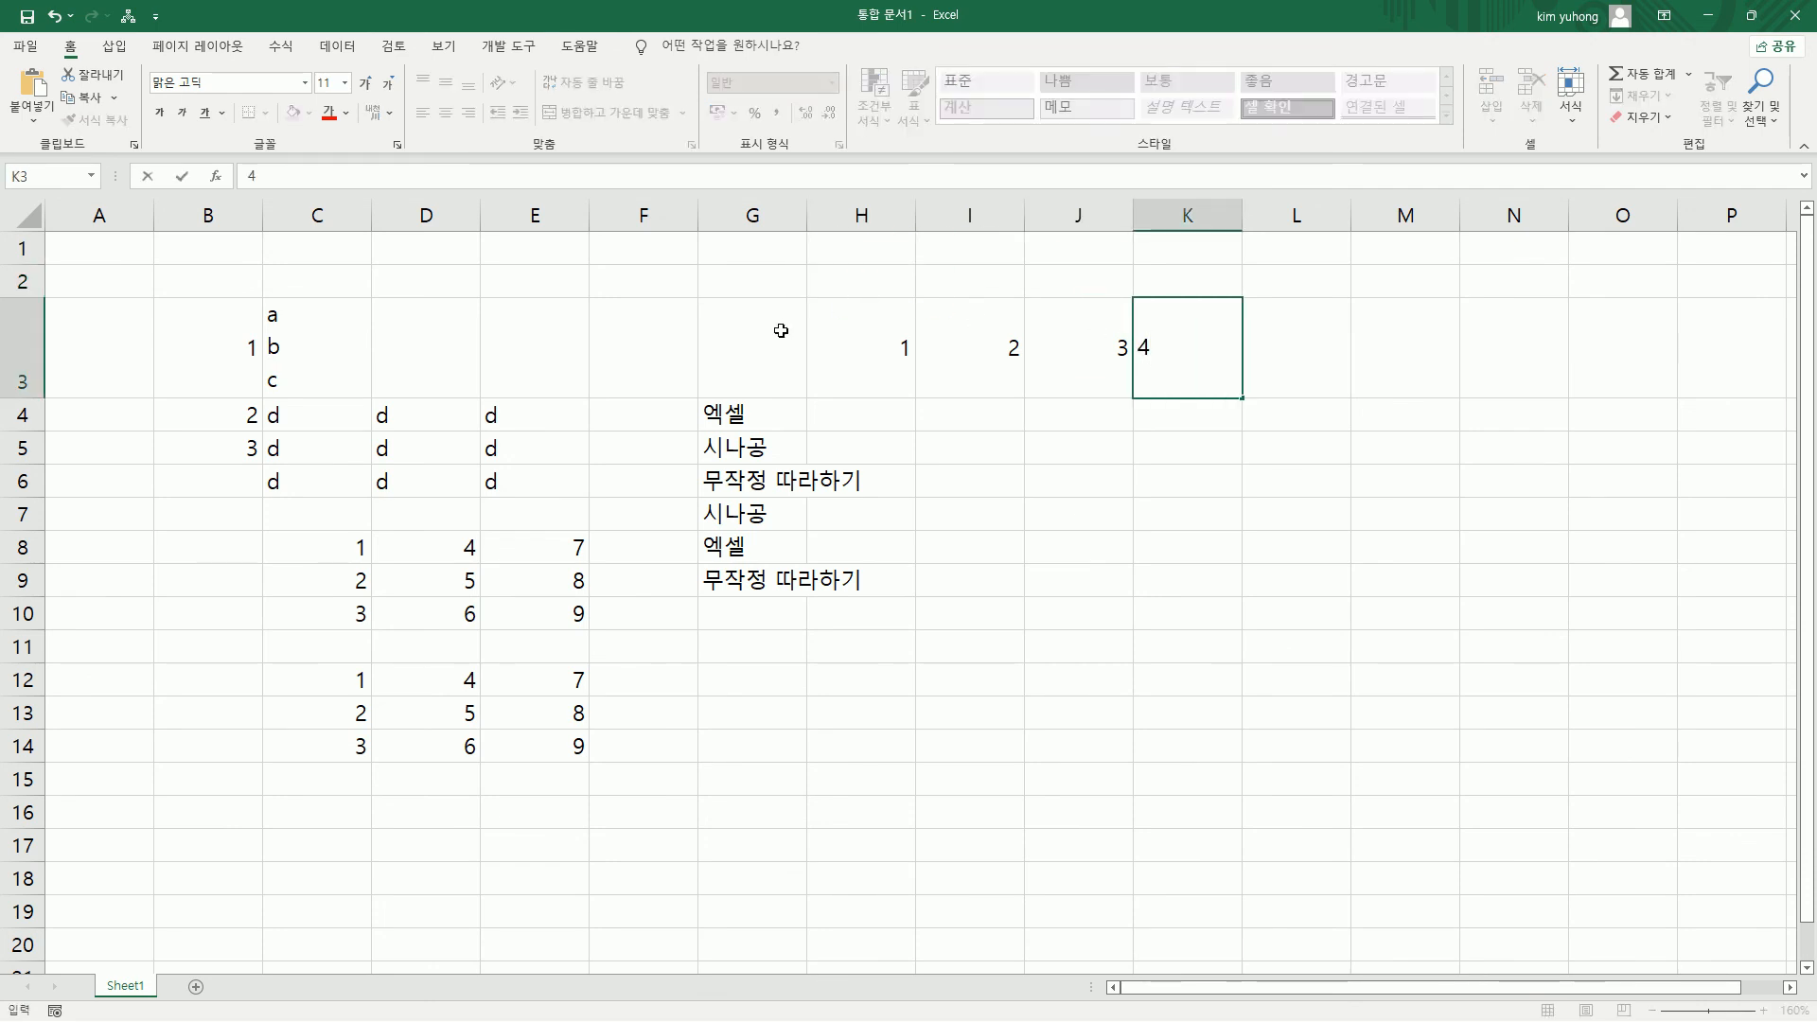
pyautogui.click(183, 175)
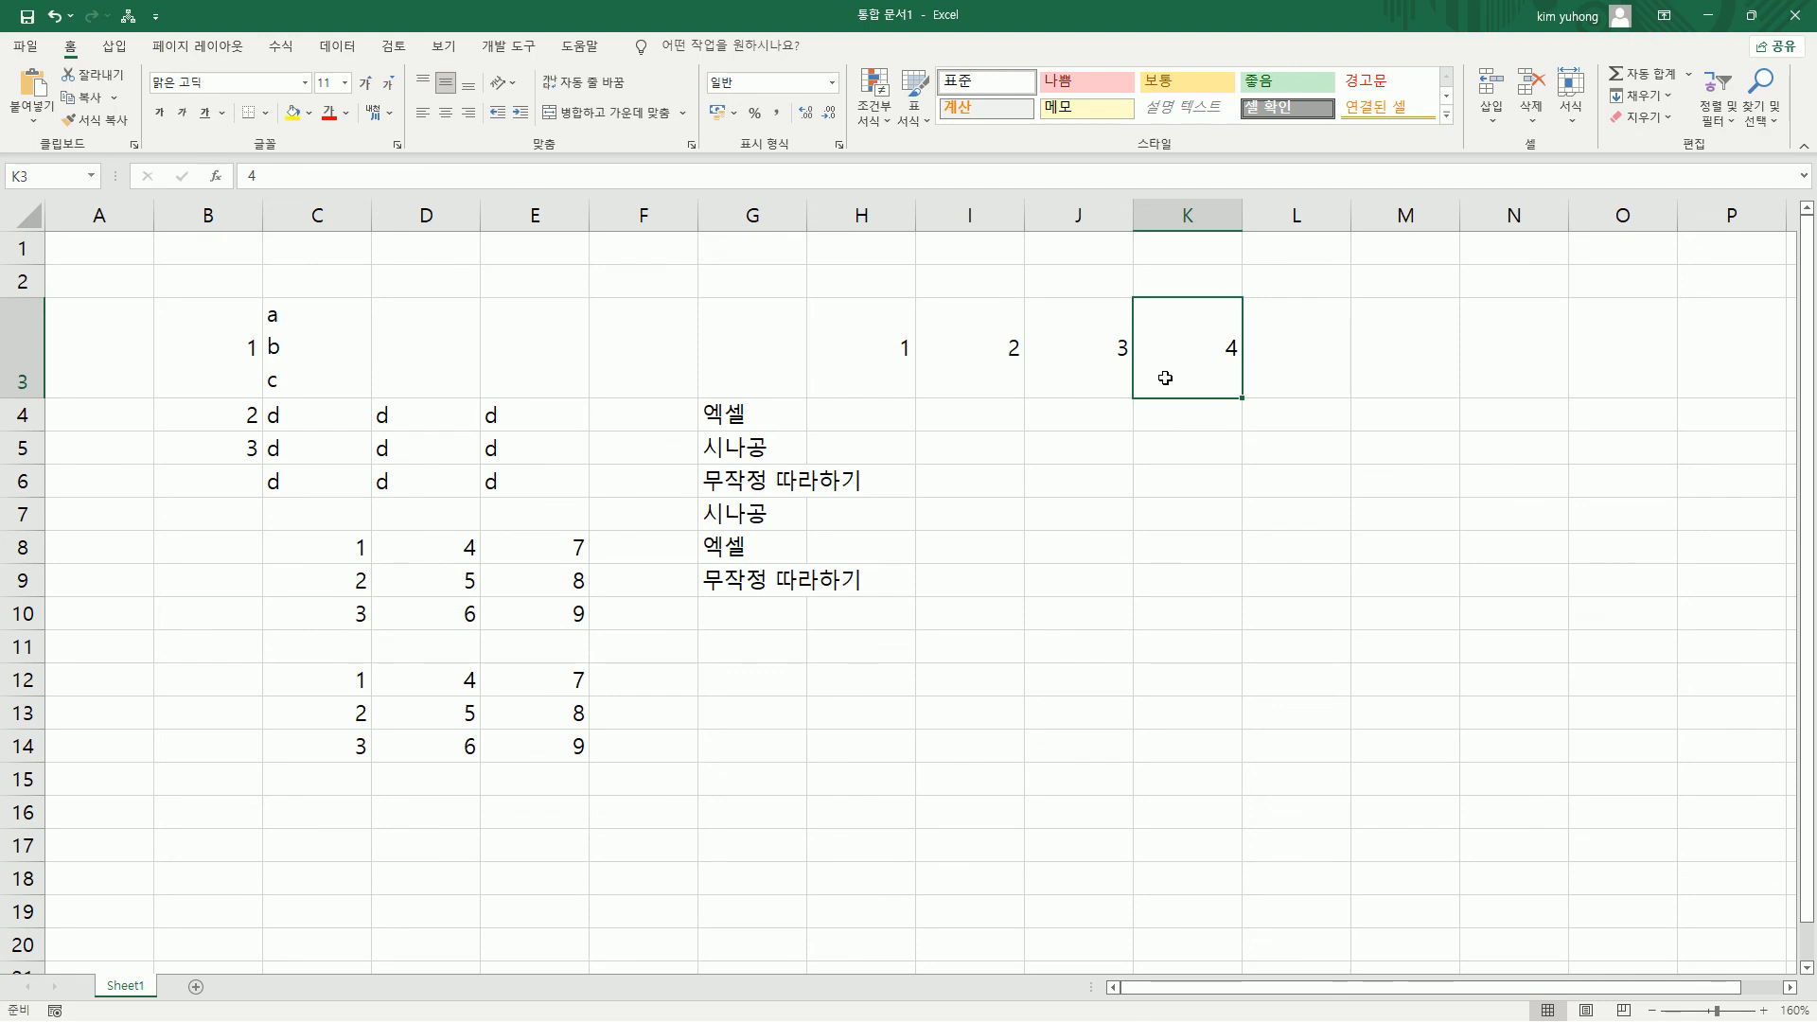
pyautogui.click(885, 378)
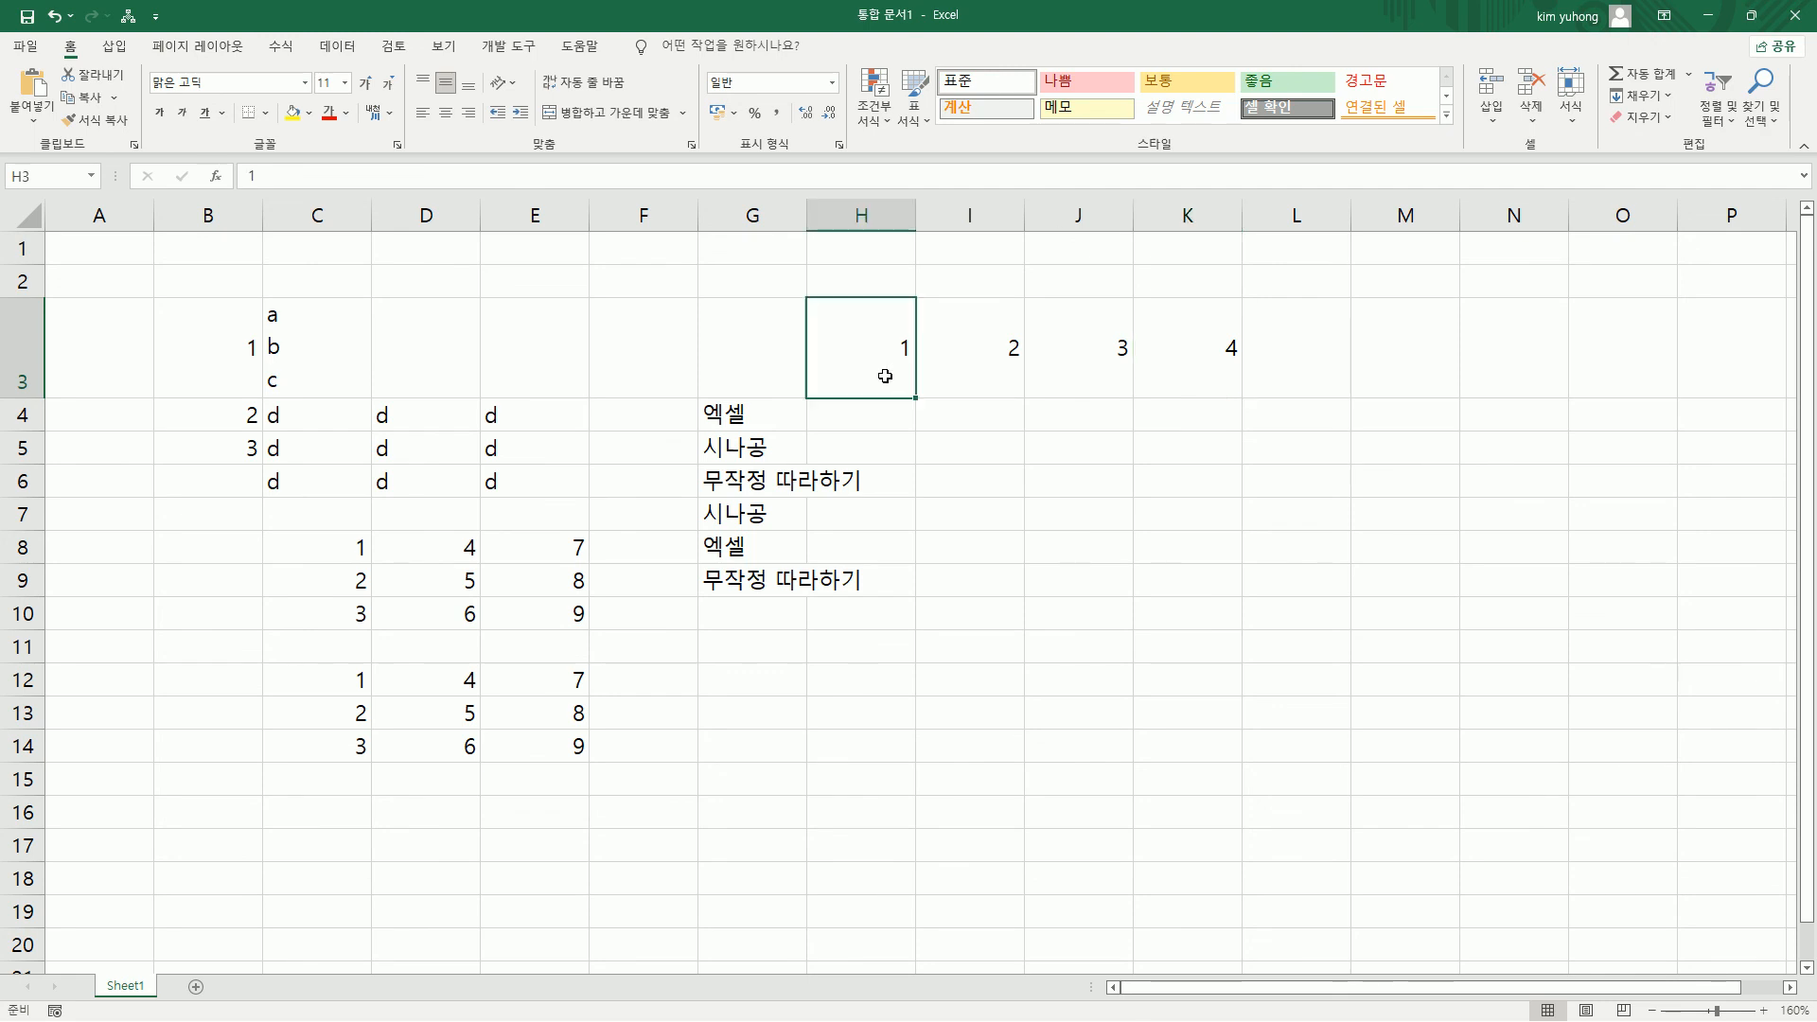